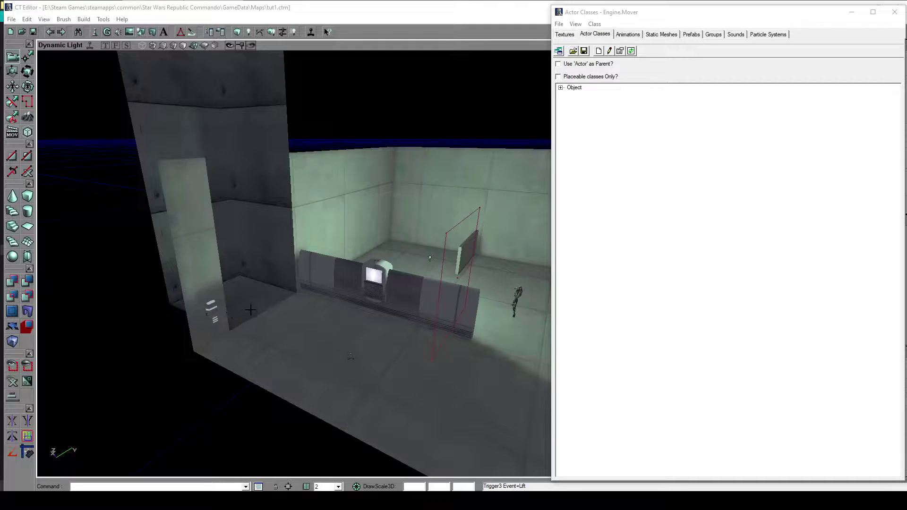
# Look over the room and the empty elevator shaft, and preview the MP_Elevator_Lift static mesh.
pyautogui.moveTo(339, 321)
pyautogui.mouseDown()
pyautogui.moveTo(337, 330)
pyautogui.moveTo(334, 317)
pyautogui.mouseUp()
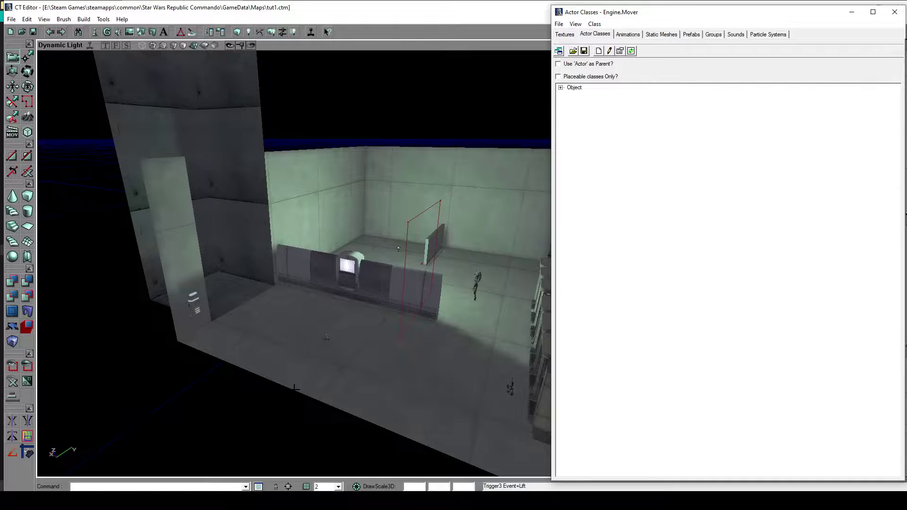
pyautogui.moveTo(385, 361); pyautogui.dragTo(444, 291)
pyautogui.moveTo(321, 322); pyautogui.dragTo(383, 360)
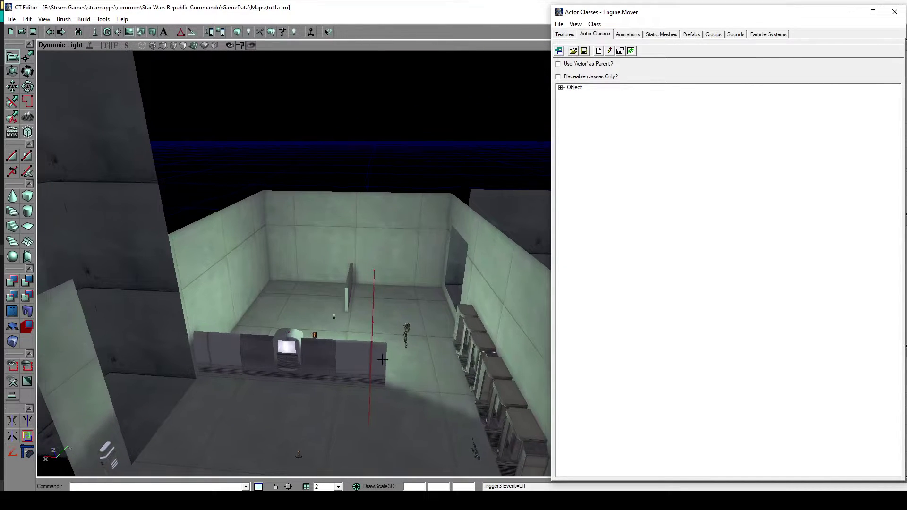
pyautogui.moveTo(295, 275); pyautogui.dragTo(272, 250)
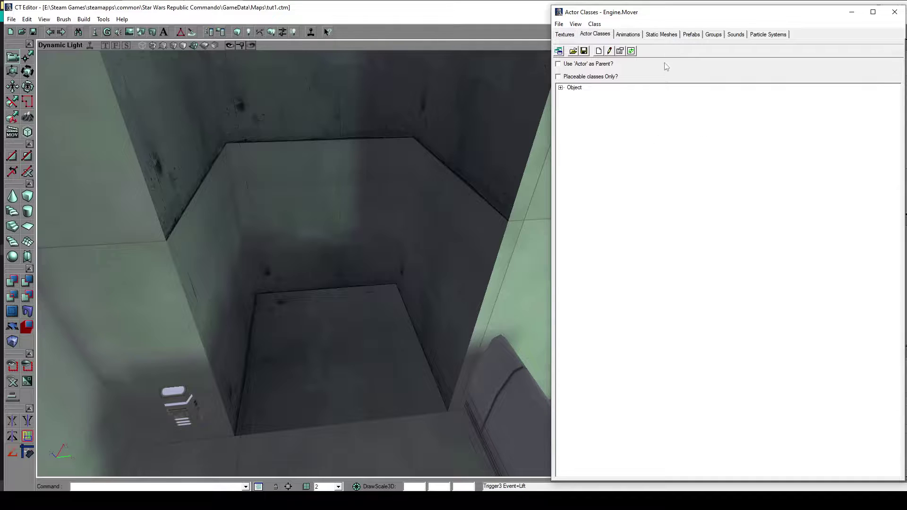
pyautogui.click(661, 35)
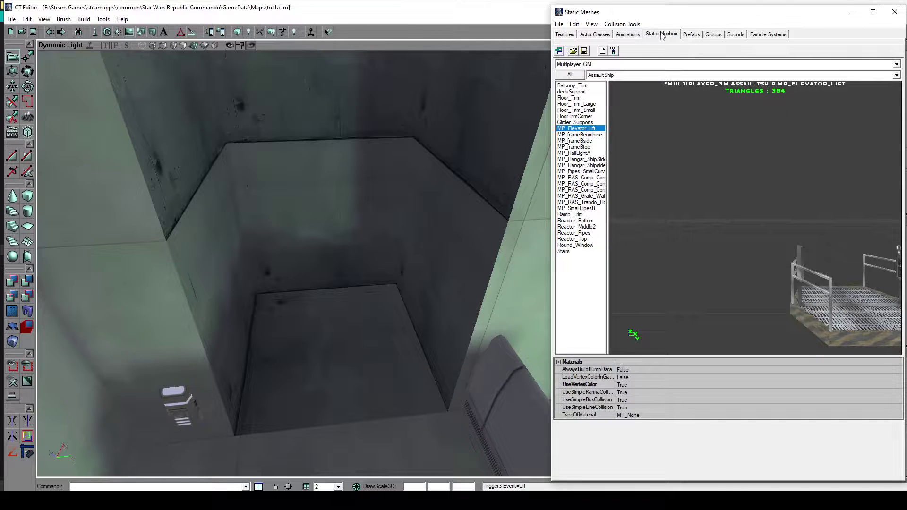
pyautogui.moveTo(787, 238); pyautogui.dragTo(755, 259)
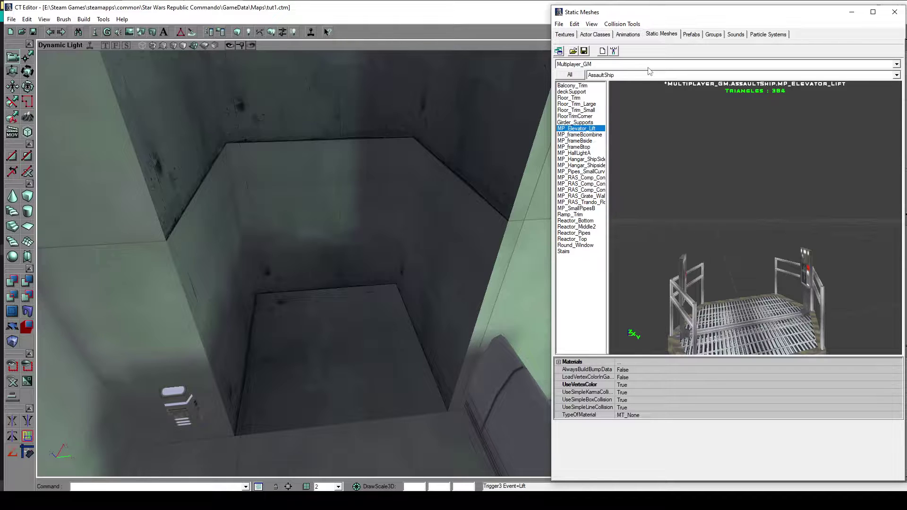
# Place the MP_Elevator_Lift mesh as a mover in the room near the console bench and select it.
pyautogui.moveTo(373, 314); pyautogui.dragTo(337, 264)
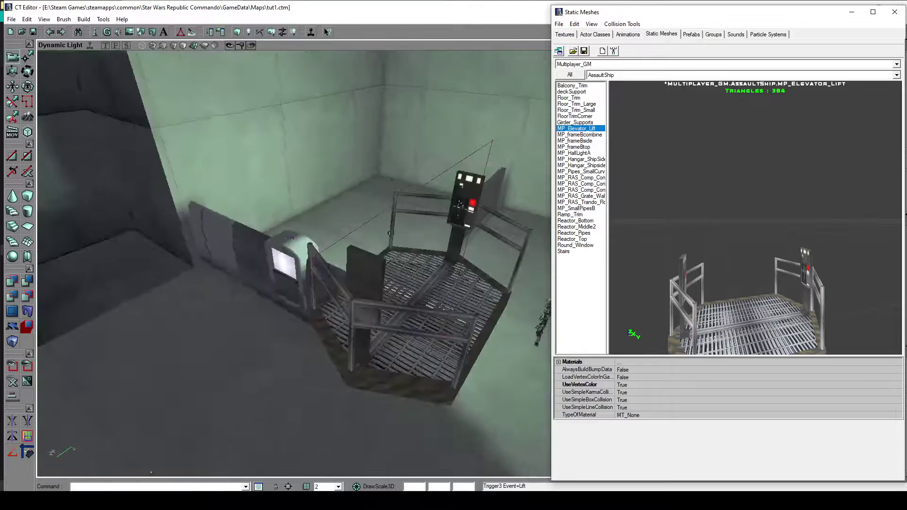
pyautogui.moveTo(366, 328)
pyautogui.mouseDown()
pyautogui.moveTo(415, 359)
pyautogui.moveTo(366, 327)
pyautogui.mouseUp()
pyautogui.click(340, 274)
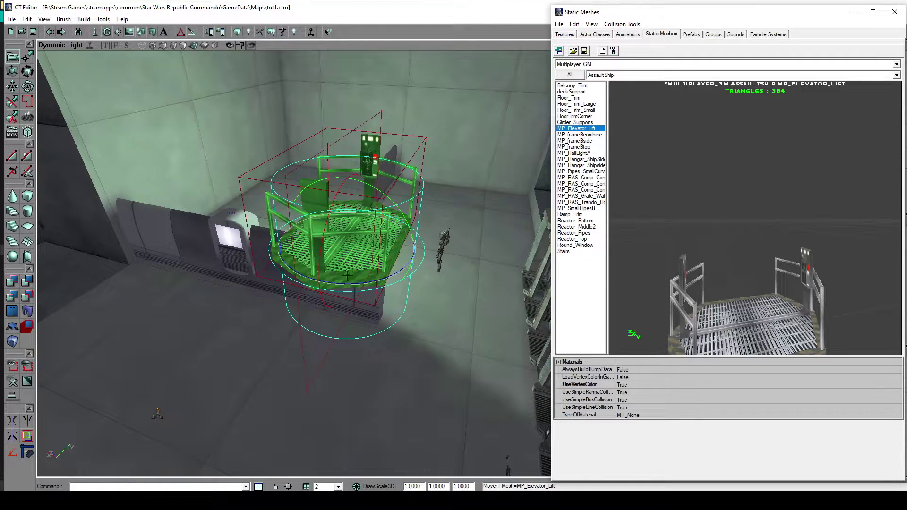
# Move the elevator lift mover across the room into the opening of the dark shaft.
pyautogui.moveTo(416, 302); pyautogui.dragTo(344, 293)
pyautogui.moveTo(302, 229); pyautogui.dragTo(422, 271)
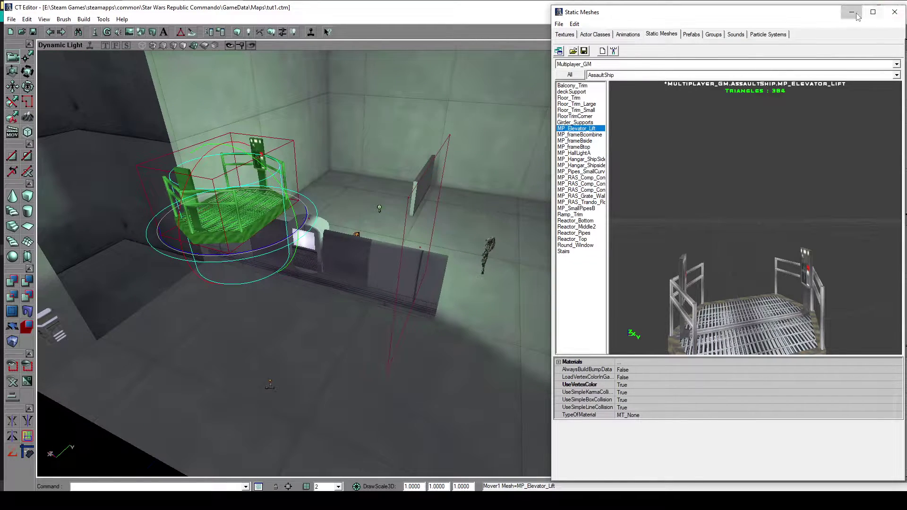
pyautogui.click(851, 11)
pyautogui.moveTo(832, 418)
pyautogui.mouseDown()
pyautogui.moveTo(797, 411)
pyautogui.moveTo(820, 415)
pyautogui.mouseUp()
pyautogui.moveTo(771, 390); pyautogui.dragTo(822, 434)
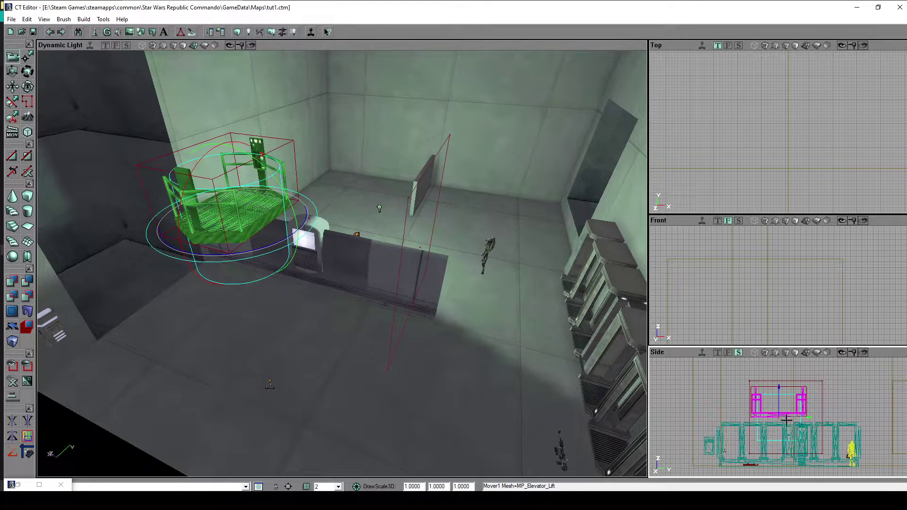
pyautogui.scroll(1, 798, 417)
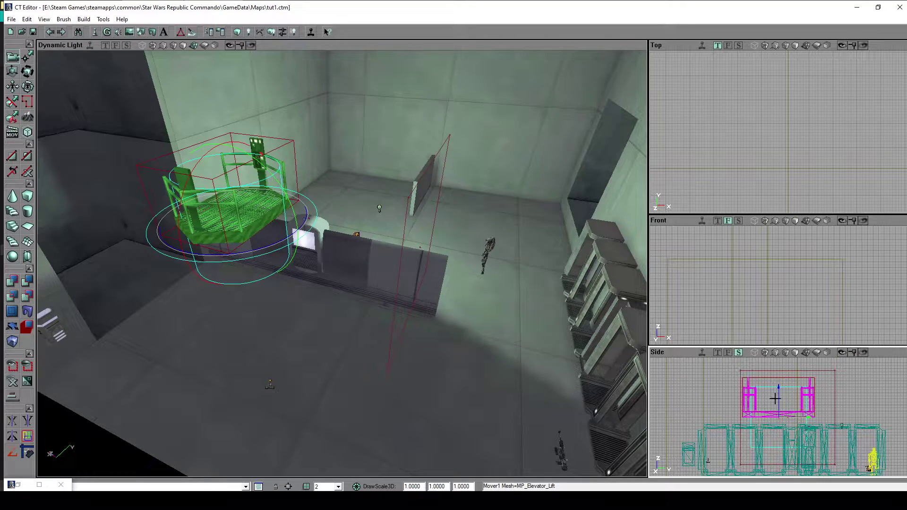
pyautogui.moveTo(471, 238); pyautogui.dragTo(384, 203)
pyautogui.moveTo(438, 204); pyautogui.dragTo(351, 273)
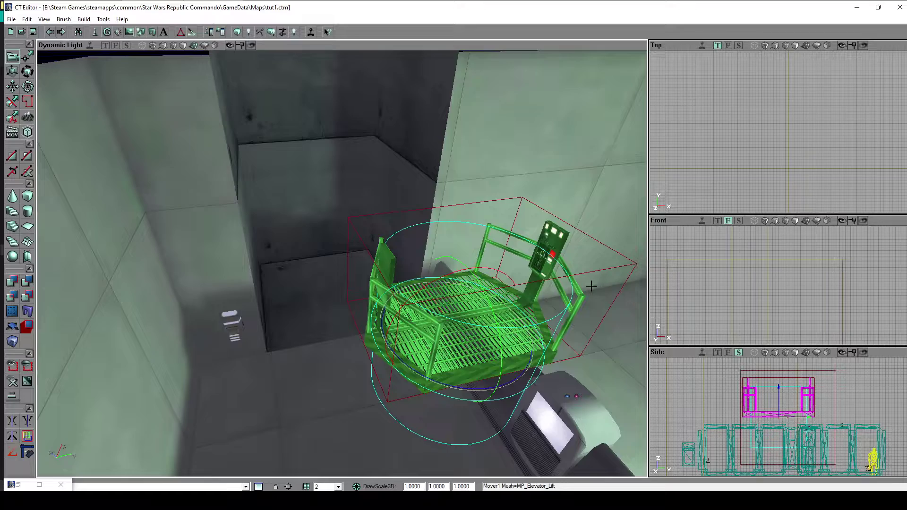
pyautogui.keyDown('ctrl'); pyautogui.moveTo(543, 317); pyautogui.dragTo(393, 212); pyautogui.keyUp('ctrl')
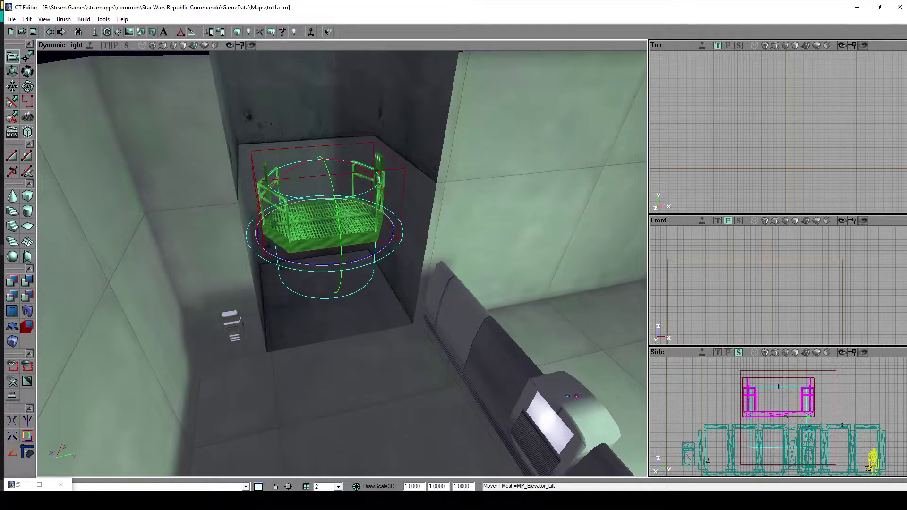
# Lower the elevator lift mover to just above the shaft floor.
pyautogui.moveTo(571, 316); pyautogui.dragTo(539, 368)
pyautogui.moveTo(392, 199); pyautogui.dragTo(467, 156, button='right')
pyautogui.keyDown('ctrl'); pyautogui.moveTo(307, 207); pyautogui.dragTo(351, 411); pyautogui.keyUp('ctrl')
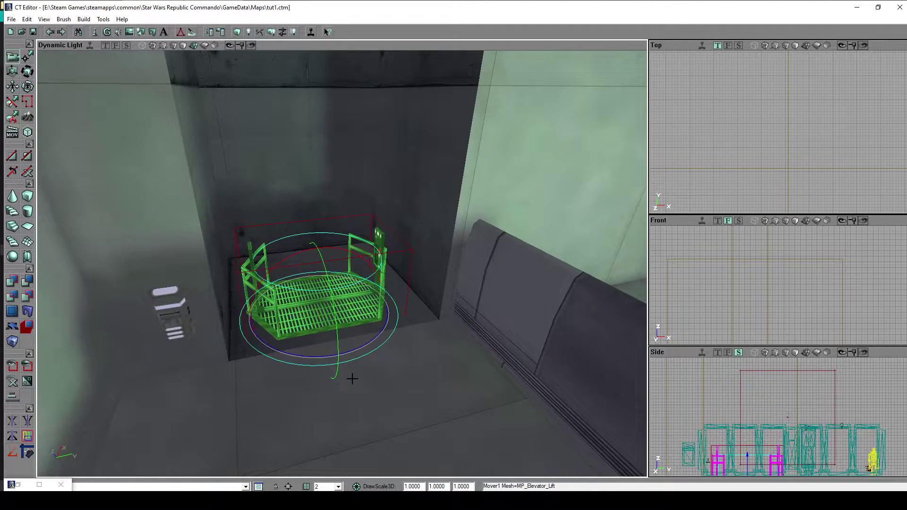
# Set the elevator lift mover's DrawScale to 1.4.
pyautogui.doubleClick(349, 317)
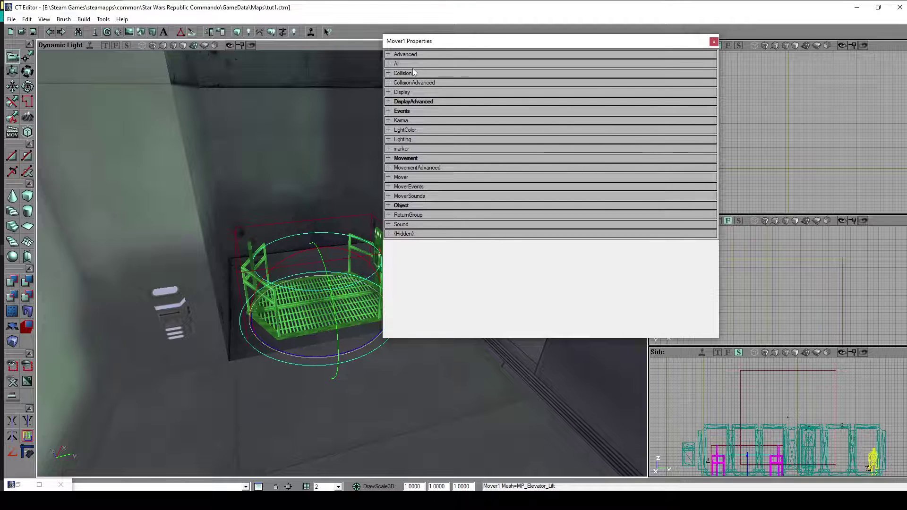
pyautogui.click(412, 92)
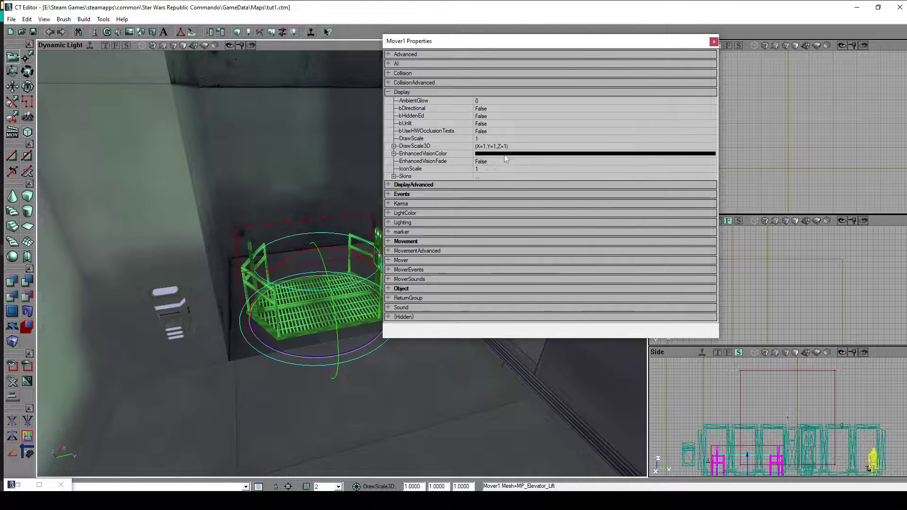
pyautogui.click(498, 138)
pyautogui.write('1.4')
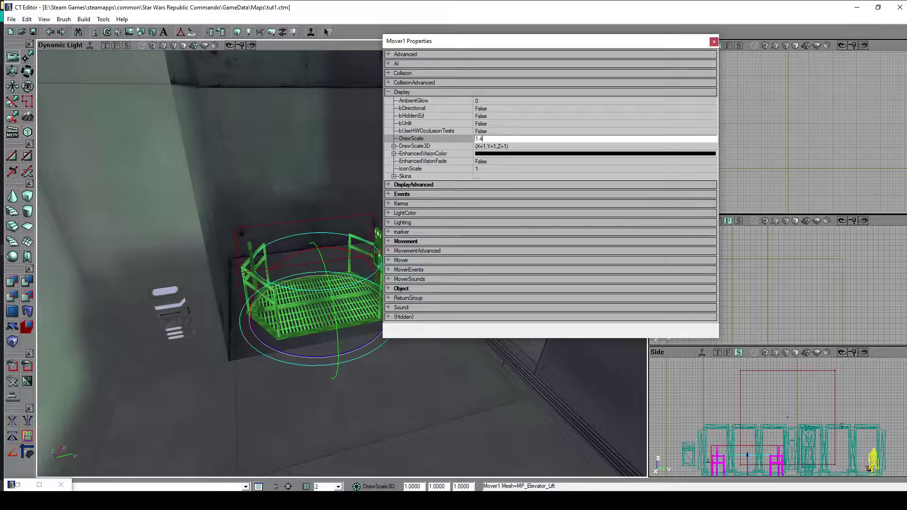
pyautogui.press('Return')
pyautogui.click(713, 41)
# Reposition the enlarged lift within the shaft, checking its fit in the top view, and deselect it.
pyautogui.moveTo(483, 247); pyautogui.dragTo(476, 210)
pyautogui.keyDown('ctrl'); pyautogui.moveTo(413, 344); pyautogui.dragTo(418, 362); pyautogui.keyUp('ctrl')
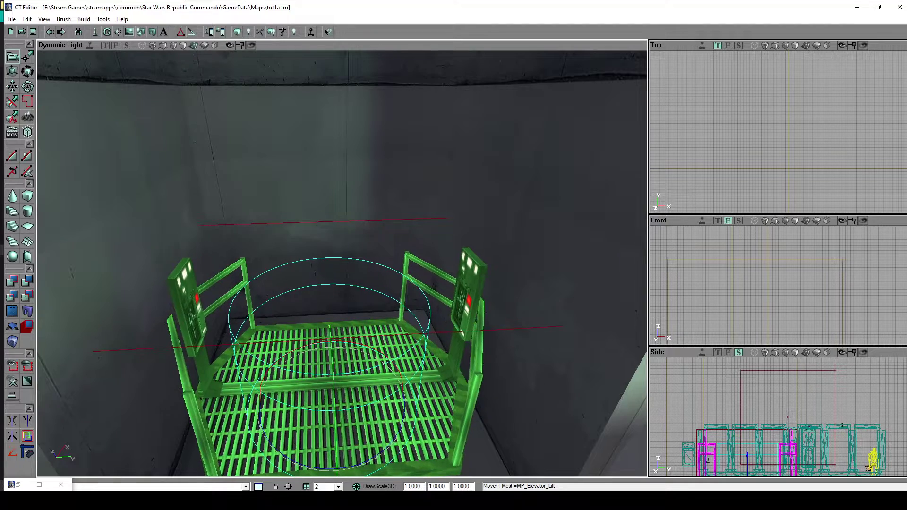
pyautogui.scroll(-6, 789, 99)
pyautogui.scroll(3, 806, 138)
pyautogui.moveTo(826, 121); pyautogui.dragTo(829, 142)
pyautogui.scroll(4, 806, 138)
pyautogui.moveTo(503, 332)
pyautogui.mouseDown()
pyautogui.moveTo(543, 358)
pyautogui.moveTo(510, 377)
pyautogui.moveTo(502, 332)
pyautogui.mouseUp()
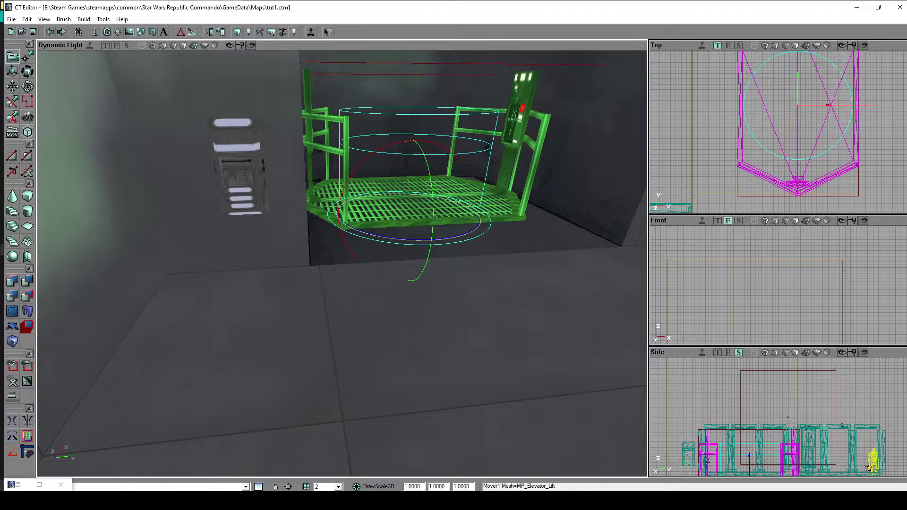
pyautogui.moveTo(498, 283); pyautogui.dragTo(498, 284)
pyautogui.moveTo(330, 376); pyautogui.dragTo(331, 375)
pyautogui.click(330, 375)
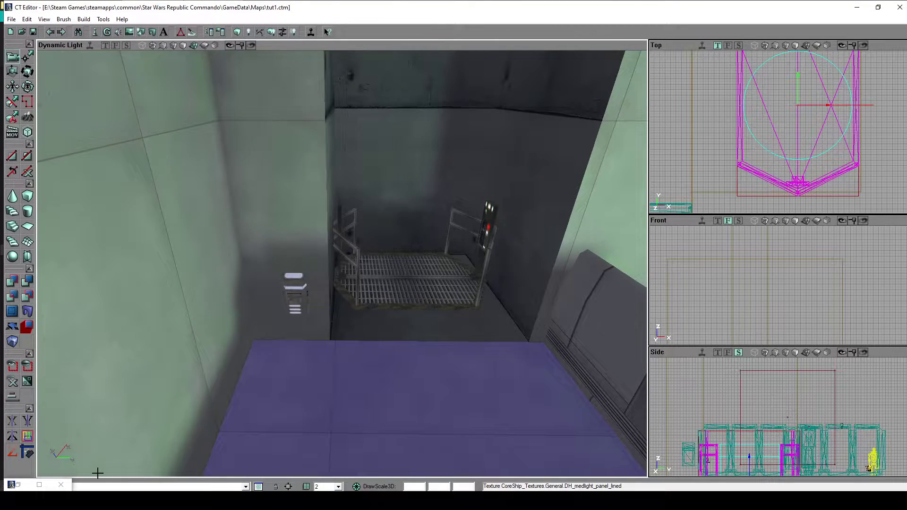
# Limit the actor class list to placeable classes under Actor and select the Trigger class.
pyautogui.doubleClick(18, 487)
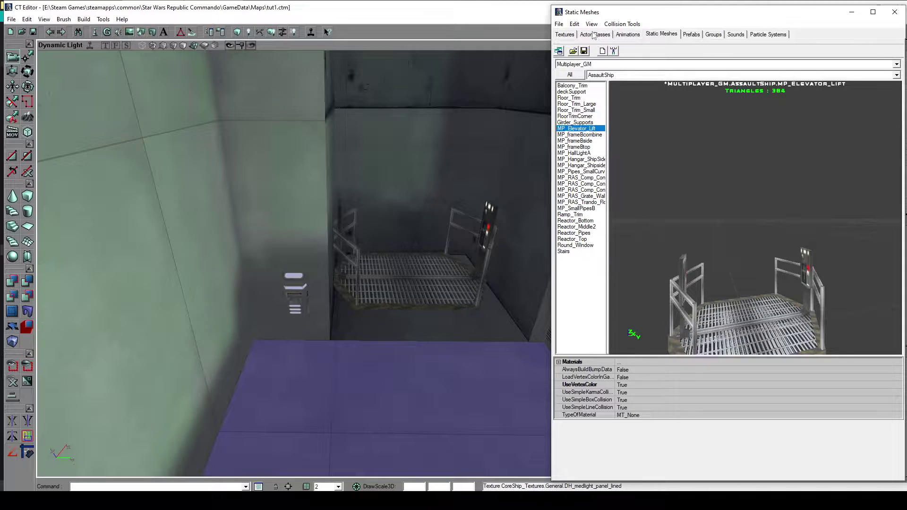
pyautogui.click(593, 35)
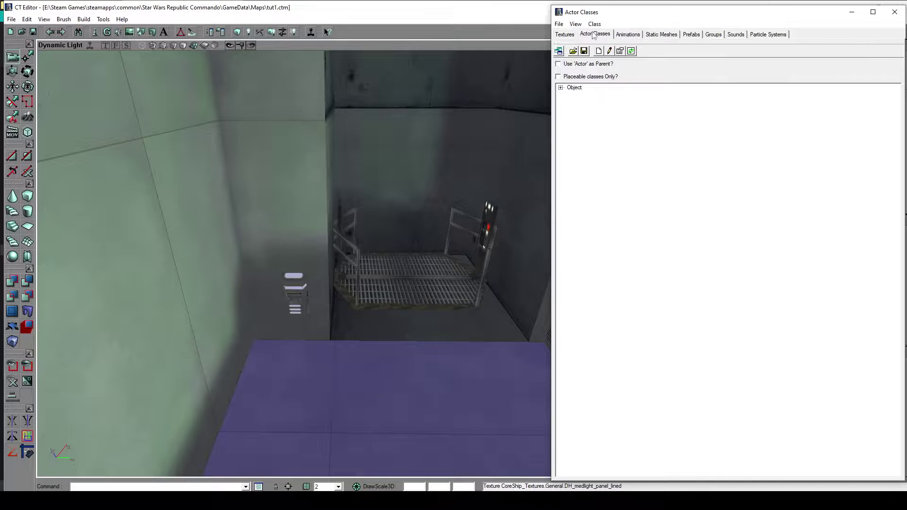
pyautogui.click(561, 87)
pyautogui.click(568, 77)
pyautogui.click(569, 64)
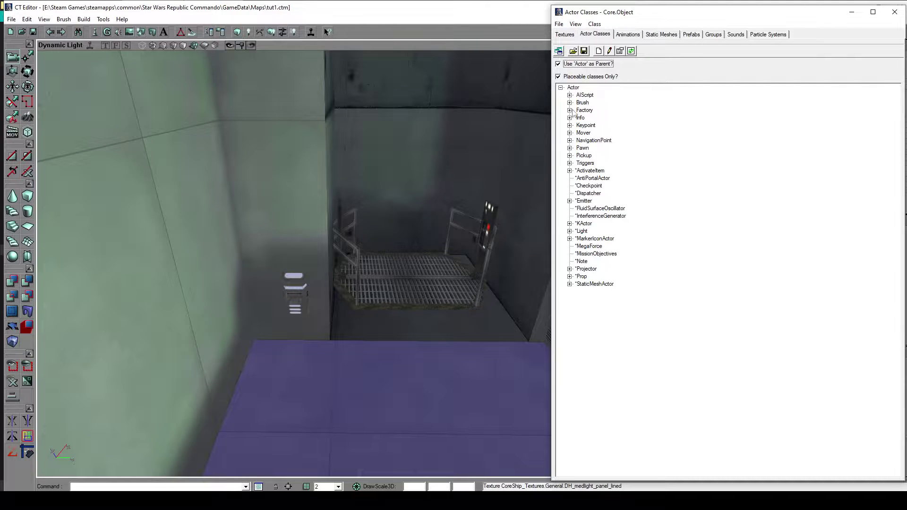
pyautogui.click(569, 163)
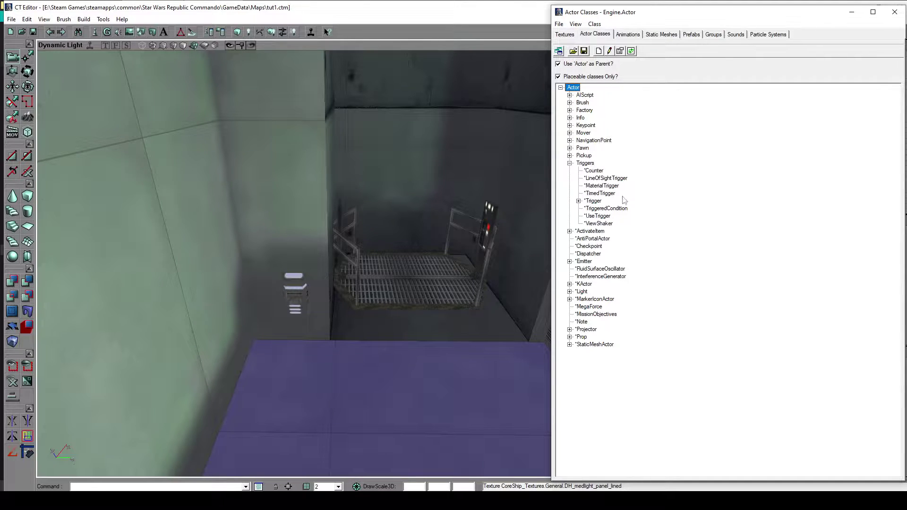
pyautogui.click(593, 201)
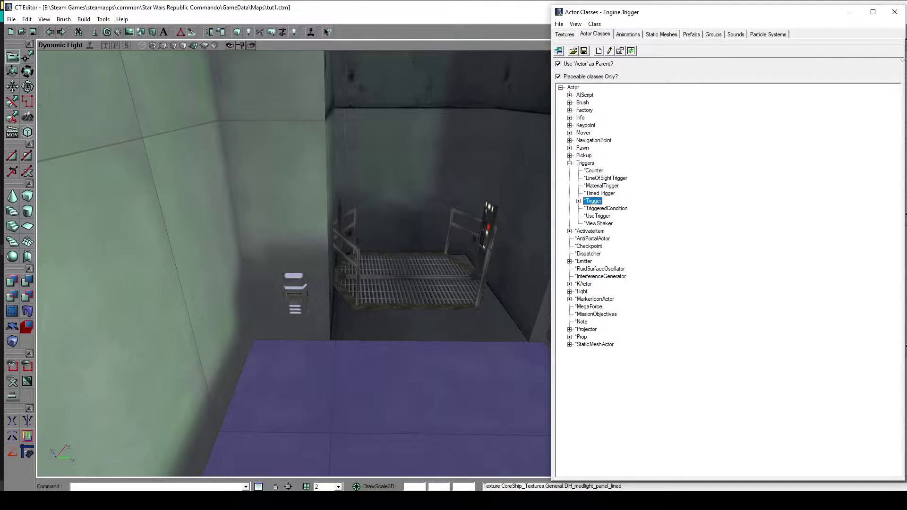
# Add a Trigger on the floor near the shaft and position it at the wall control panel.
pyautogui.click(851, 12)
pyautogui.rightClick(293, 373)
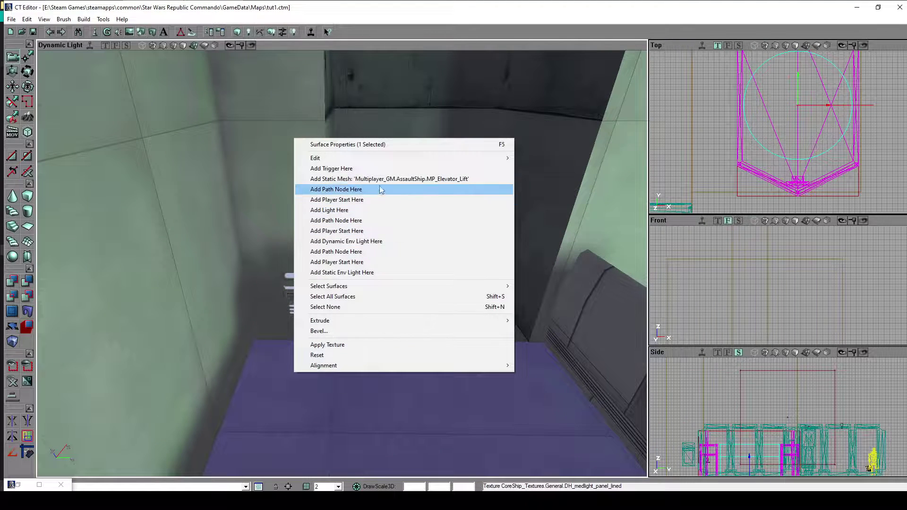
pyautogui.click(382, 168)
pyautogui.click(294, 355)
pyautogui.moveTo(354, 364); pyautogui.dragTo(363, 321)
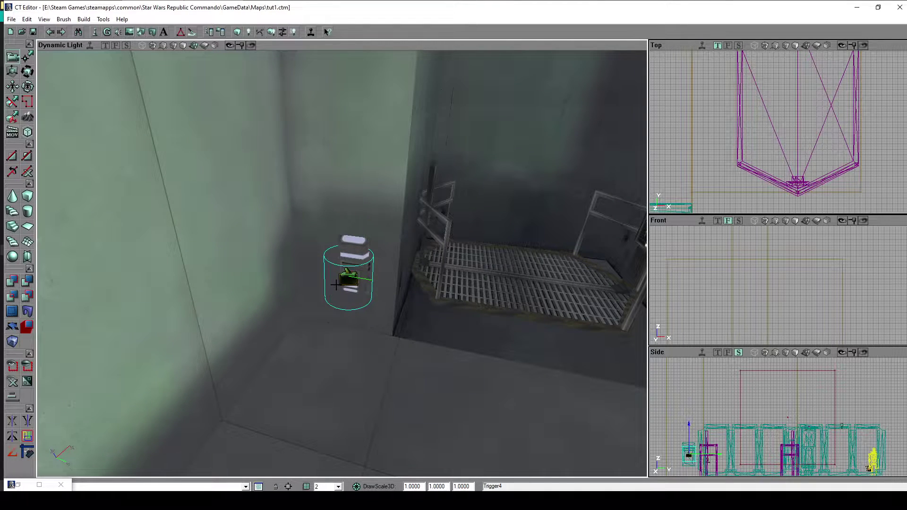
# Set the new trigger's CollisionHeight to 100 and CollisionRadius to 150.
pyautogui.doubleClick(334, 286)
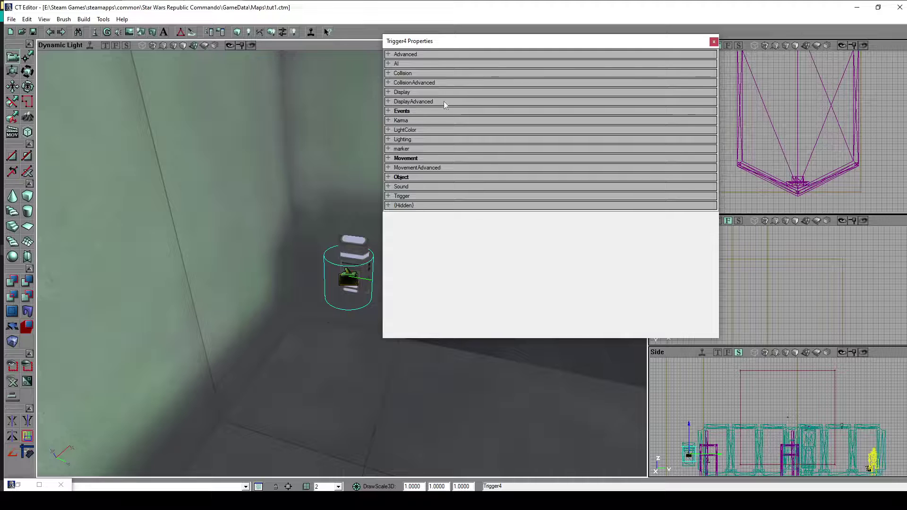
pyautogui.moveTo(451, 42); pyautogui.dragTo(522, 55)
pyautogui.click(488, 86)
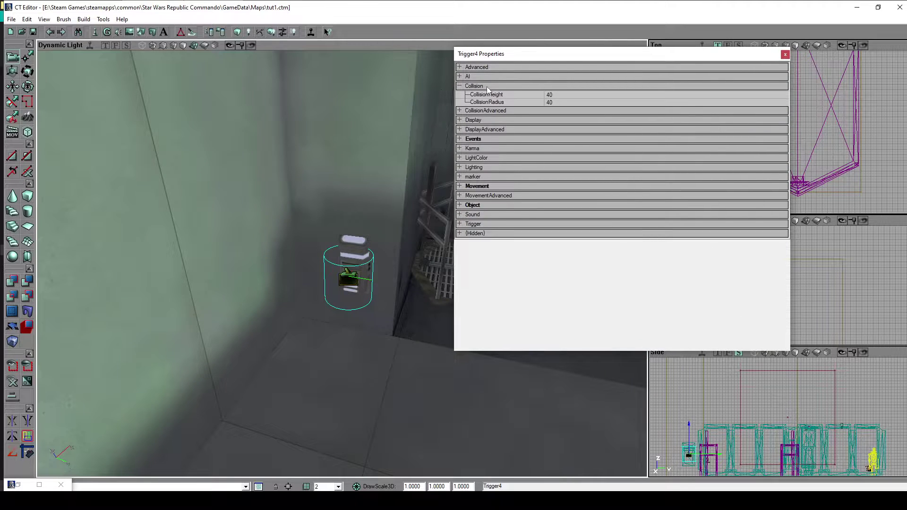
pyautogui.click(571, 94)
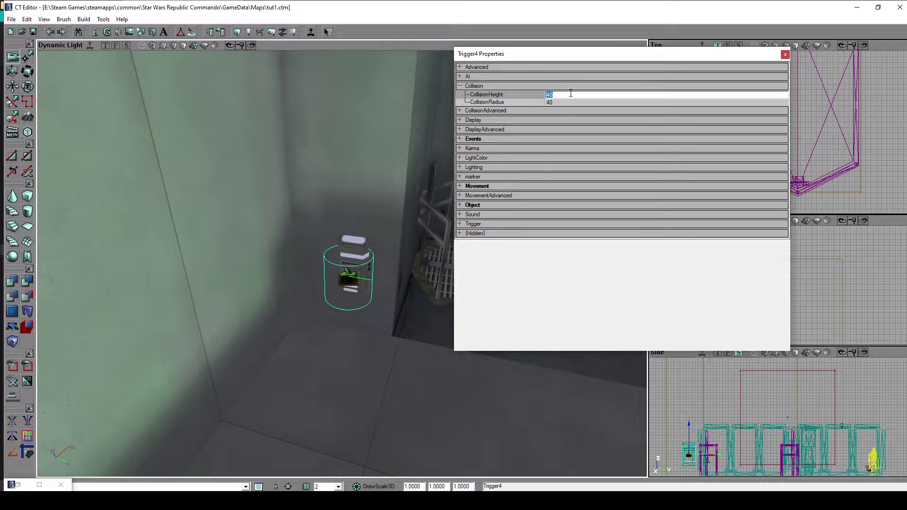
pyautogui.write('100')
pyautogui.press('Tab')
pyautogui.press('Return')
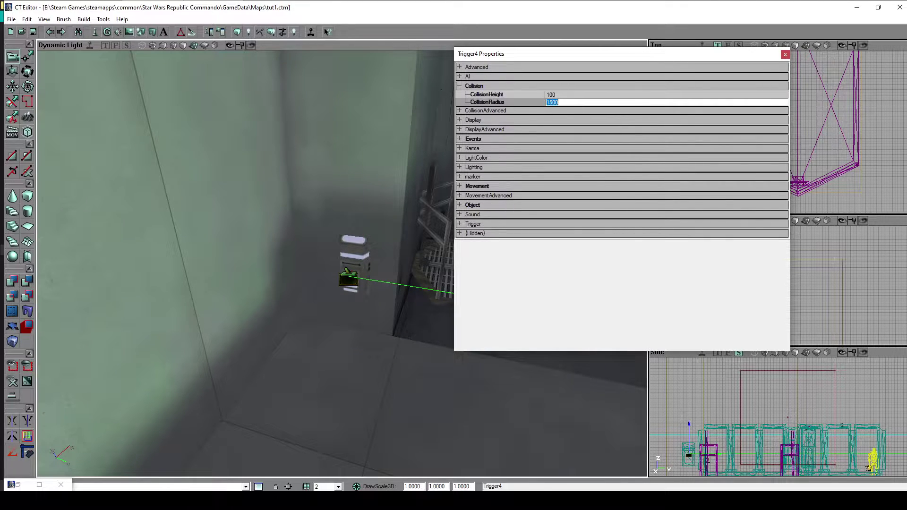
pyautogui.write('150')
pyautogui.press('Return')
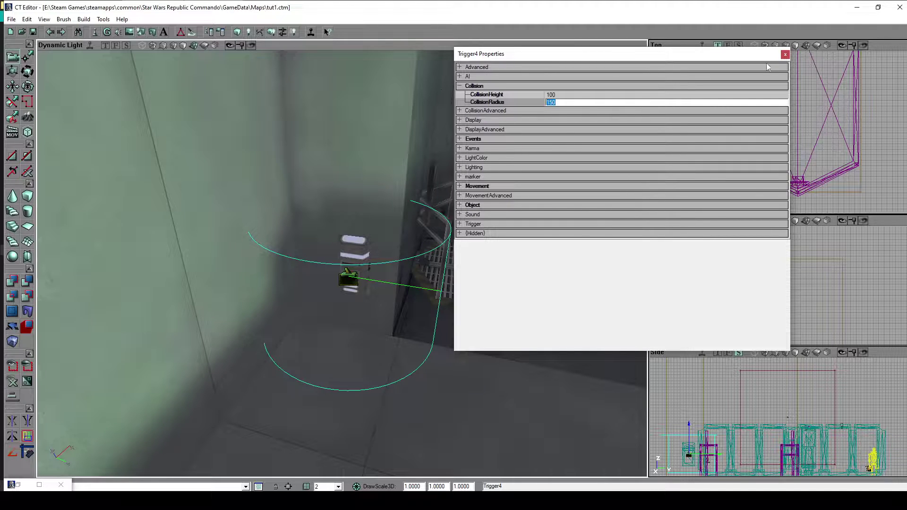
pyautogui.click(784, 55)
# Move the trigger sideways, away from the shaft, so it sits just beside the wall control panel.
pyautogui.moveTo(512, 220); pyautogui.dragTo(548, 255)
pyautogui.moveTo(512, 220)
pyautogui.mouseDown(button='right')
pyautogui.moveTo(482, 251)
pyautogui.moveTo(512, 220)
pyautogui.mouseUp(button='right')
pyautogui.keyDown('ctrl'); pyautogui.moveTo(512, 220); pyautogui.dragTo(484, 241); pyautogui.keyUp('ctrl')
pyautogui.moveTo(484, 241)
pyautogui.keyDown('ctrl'); pyautogui.mouseDown(button='right')
pyautogui.moveTo(508, 246)
pyautogui.moveTo(479, 242)
pyautogui.mouseUp(button='right'); pyautogui.keyUp('ctrl')
pyautogui.keyDown('ctrl'); pyautogui.moveTo(480, 242); pyautogui.dragTo(492, 235); pyautogui.keyUp('ctrl')
pyautogui.keyDown('ctrl'); pyautogui.moveTo(492, 235); pyautogui.dragTo(484, 229, button='right'); pyautogui.keyUp('ctrl')
pyautogui.keyDown('ctrl'); pyautogui.moveTo(484, 229); pyautogui.dragTo(491, 227); pyautogui.keyUp('ctrl')
pyautogui.keyDown('ctrl'); pyautogui.moveTo(491, 227); pyautogui.dragTo(492, 228, button='right'); pyautogui.keyUp('ctrl')
pyautogui.keyDown('ctrl'); pyautogui.moveTo(492, 227); pyautogui.dragTo(490, 227); pyautogui.keyUp('ctrl')
pyautogui.keyDown('ctrl'); pyautogui.moveTo(490, 227); pyautogui.dragTo(489, 222, button='right'); pyautogui.keyUp('ctrl')
pyautogui.keyDown('ctrl'); pyautogui.moveTo(489, 223); pyautogui.dragTo(492, 221); pyautogui.keyUp('ctrl')
pyautogui.keyDown('ctrl'); pyautogui.moveTo(492, 221); pyautogui.dragTo(491, 220, button='right'); pyautogui.keyUp('ctrl')
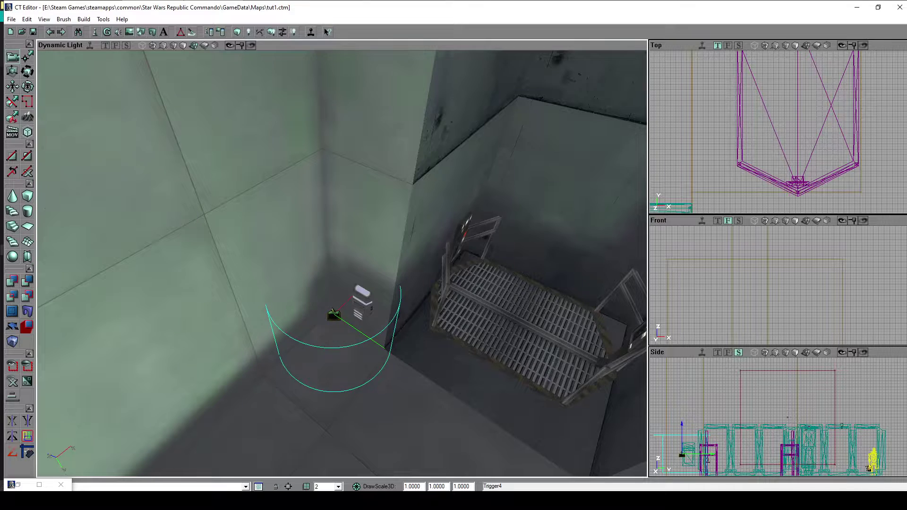
# Lower the trigger slightly toward the floor beside the control panel.
pyautogui.moveTo(490, 219); pyautogui.dragTo(496, 188)
pyautogui.moveTo(496, 189); pyautogui.dragTo(491, 160, button='right')
pyautogui.moveTo(434, 293); pyautogui.dragTo(443, 253, button='right')
pyautogui.keyDown('ctrl'); pyautogui.moveTo(418, 217); pyautogui.dragTo(418, 246); pyautogui.keyUp('ctrl')
pyautogui.keyDown('ctrl'); pyautogui.moveTo(354, 225); pyautogui.dragTo(354, 231); pyautogui.keyUp('ctrl')
# Set the TriggerType of the trigger beside the wall control panel to TT_Use.
pyautogui.press('F4')
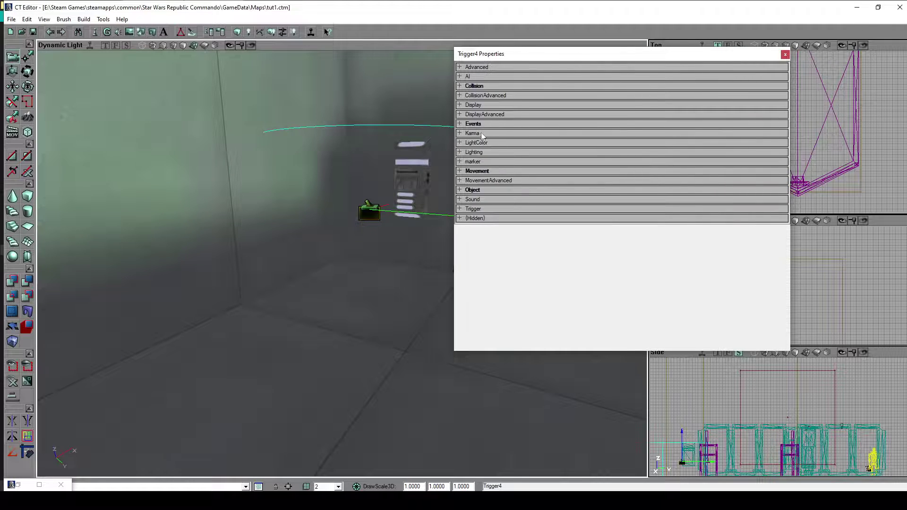
pyautogui.click(488, 211)
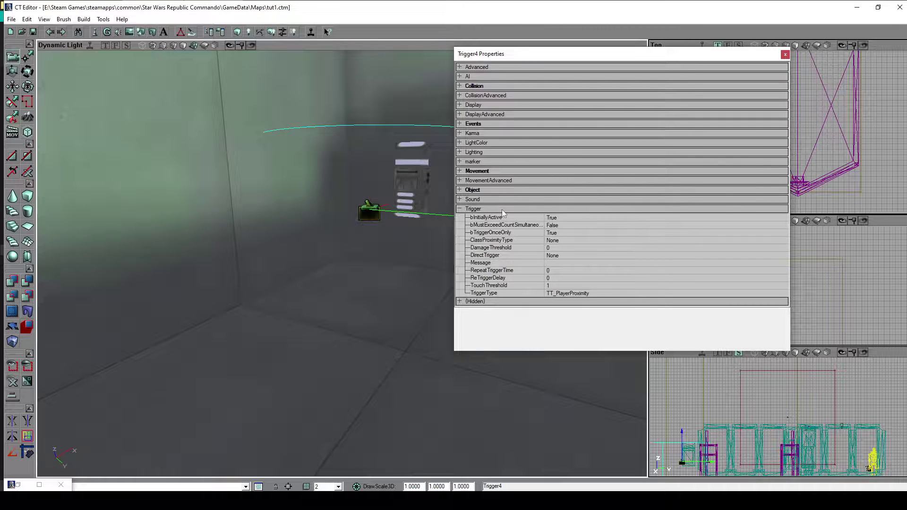
pyautogui.click(602, 293)
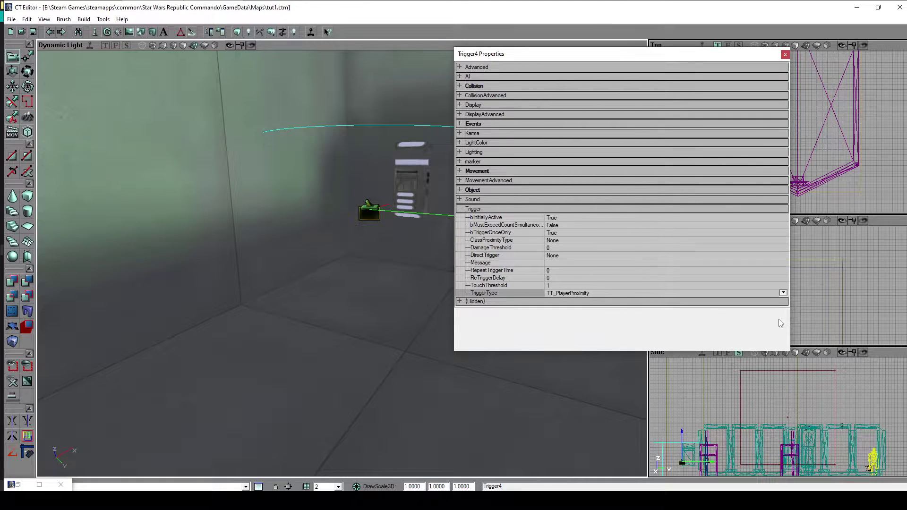
pyautogui.click(783, 294)
pyautogui.click(784, 293)
pyautogui.click(783, 294)
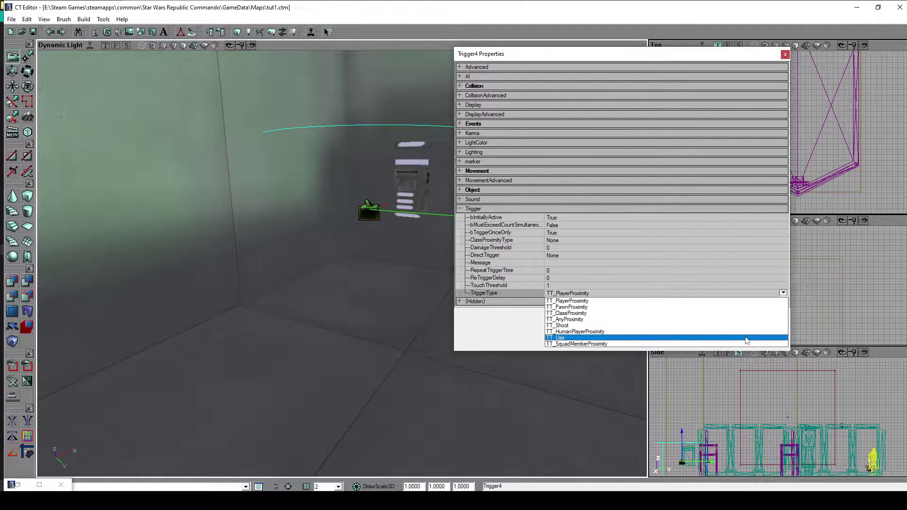
pyautogui.click(746, 338)
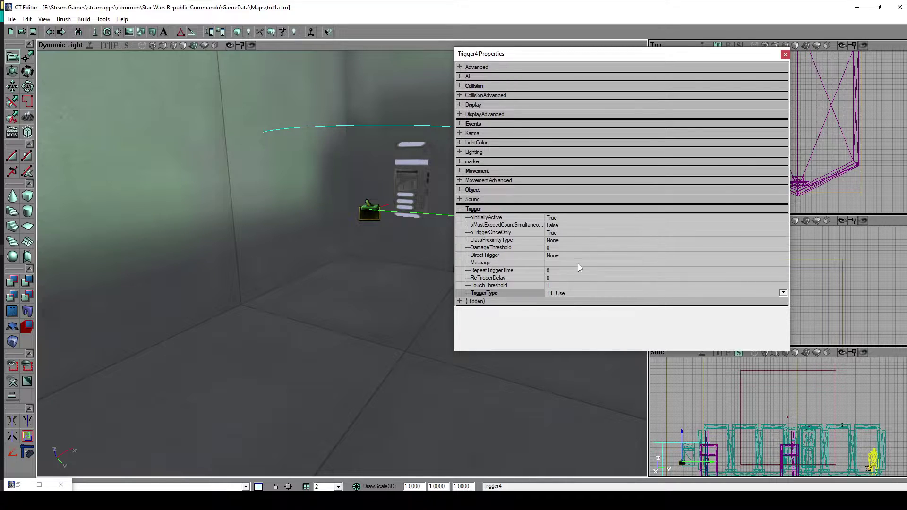
# Turn off bTriggerOnceOnly in the trigger's Trigger properties.
pyautogui.click(569, 233)
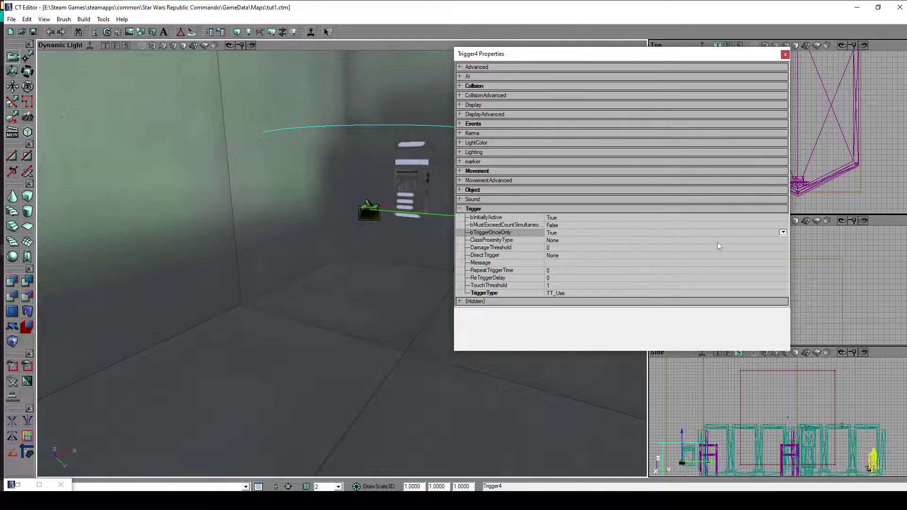
pyautogui.click(783, 232)
pyautogui.click(773, 241)
pyautogui.click(489, 209)
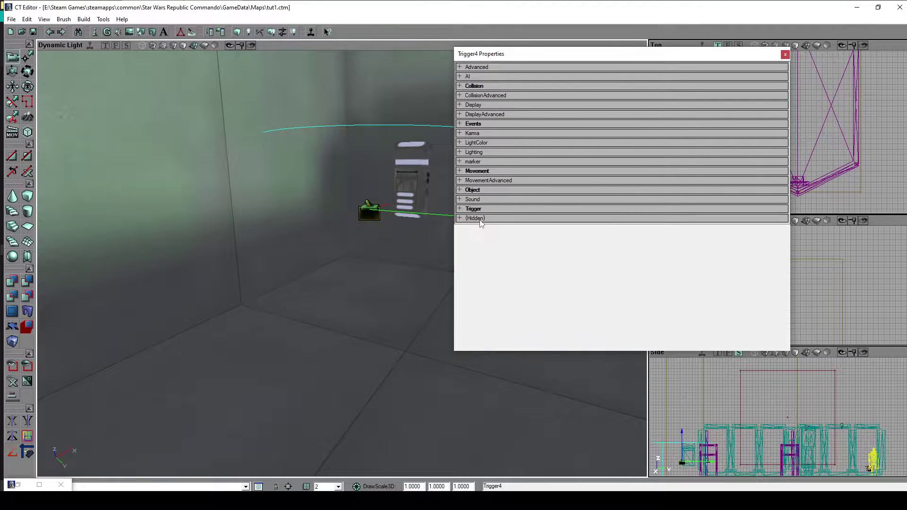
# Set the trigger's Event to Lift and close its properties.
pyautogui.click(490, 125)
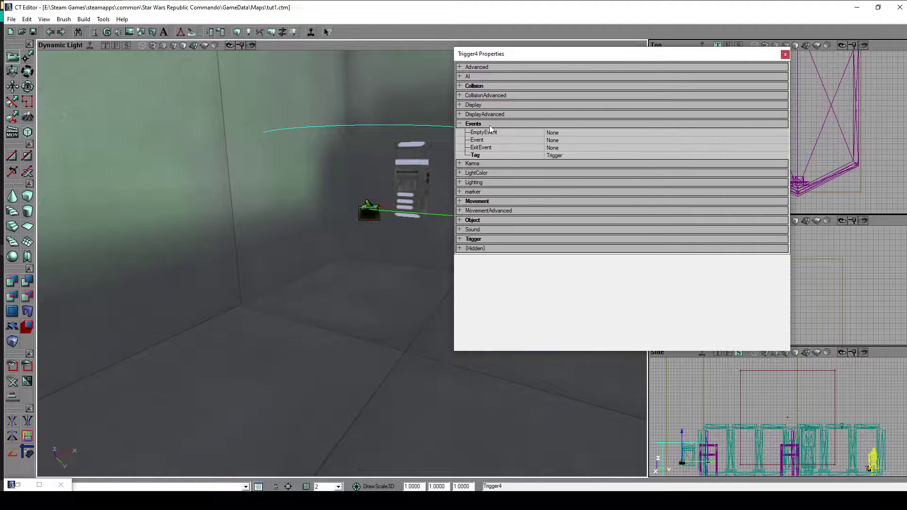
pyautogui.click(559, 141)
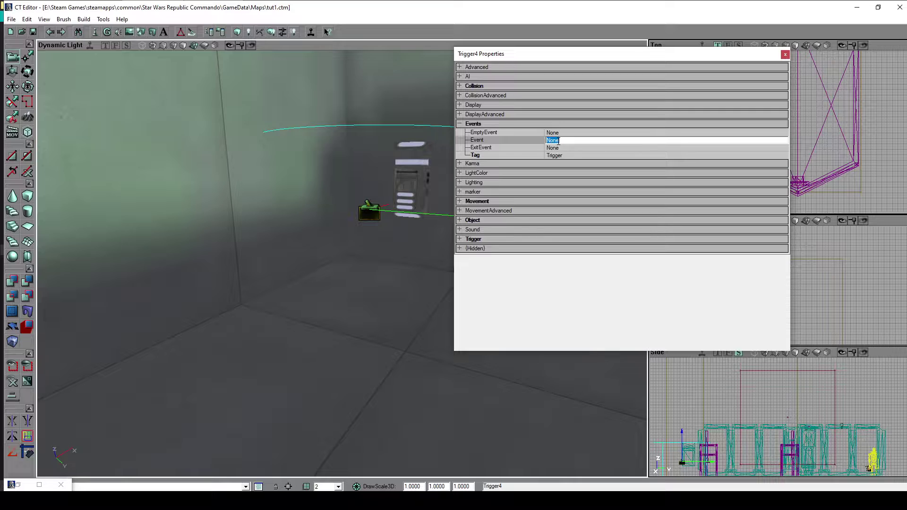
pyautogui.write('Lift')
pyautogui.press('Return')
pyautogui.click(490, 123)
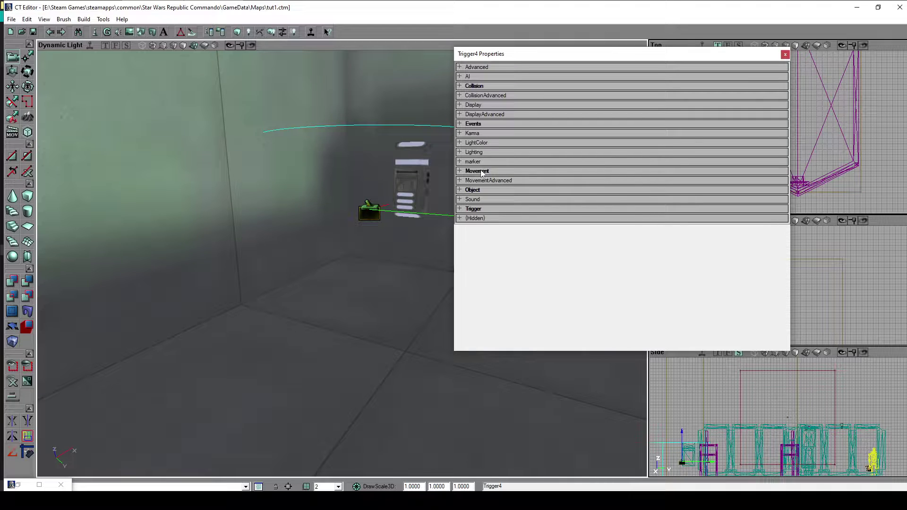
pyautogui.click(784, 55)
# Examine the lift shaft, the lower trigger and the control panel on the upper floor.
pyautogui.moveTo(511, 293)
pyautogui.mouseDown()
pyautogui.moveTo(550, 340)
pyautogui.moveTo(550, 264)
pyautogui.moveTo(549, 292)
pyautogui.moveTo(512, 292)
pyautogui.mouseUp()
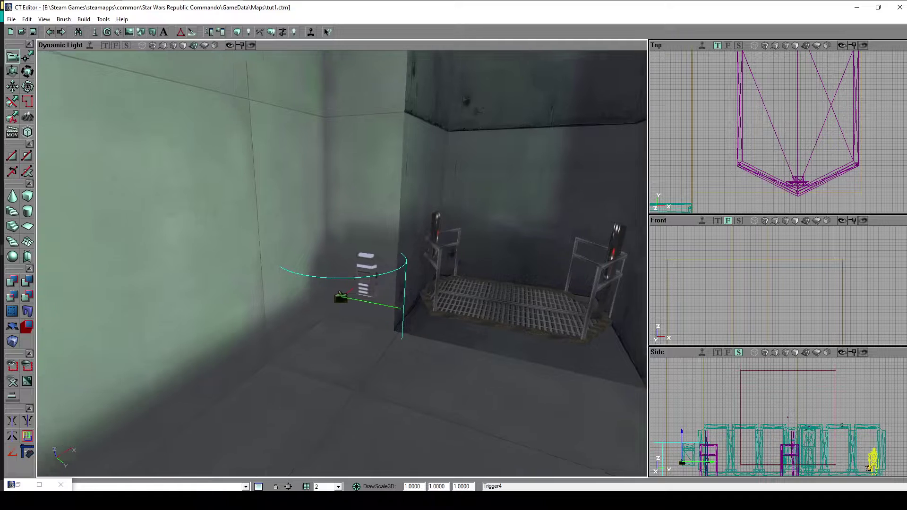
pyautogui.moveTo(402, 301); pyautogui.dragTo(384, 329, button='right')
pyautogui.moveTo(384, 329); pyautogui.dragTo(397, 298)
pyautogui.moveTo(482, 334); pyautogui.dragTo(558, 334)
pyautogui.moveTo(450, 371); pyautogui.dragTo(394, 347)
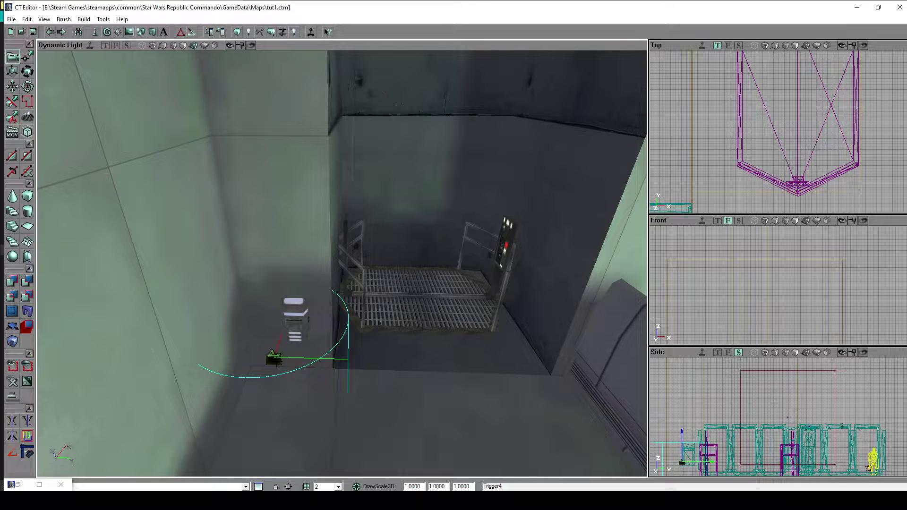
pyautogui.moveTo(332, 393)
pyautogui.mouseDown()
pyautogui.moveTo(326, 432)
pyautogui.moveTo(325, 389)
pyautogui.moveTo(325, 404)
pyautogui.mouseUp()
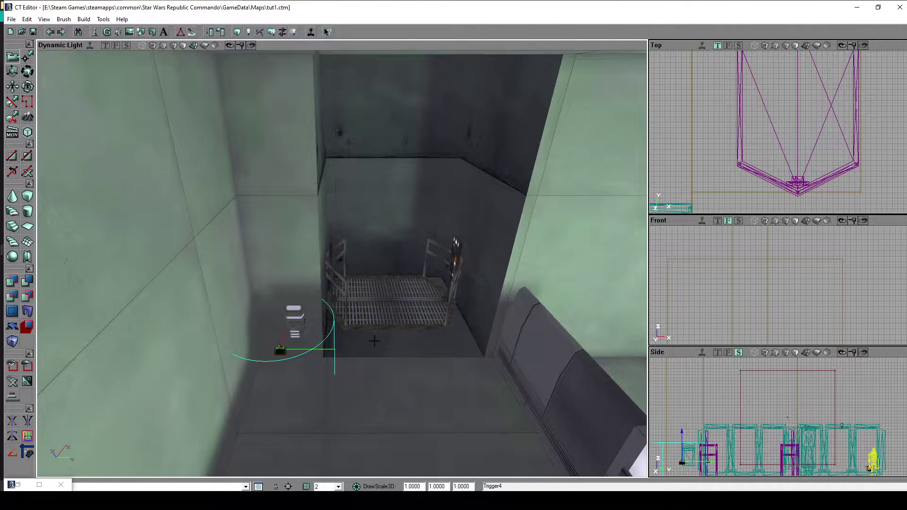
pyautogui.moveTo(423, 385); pyautogui.dragTo(423, 318)
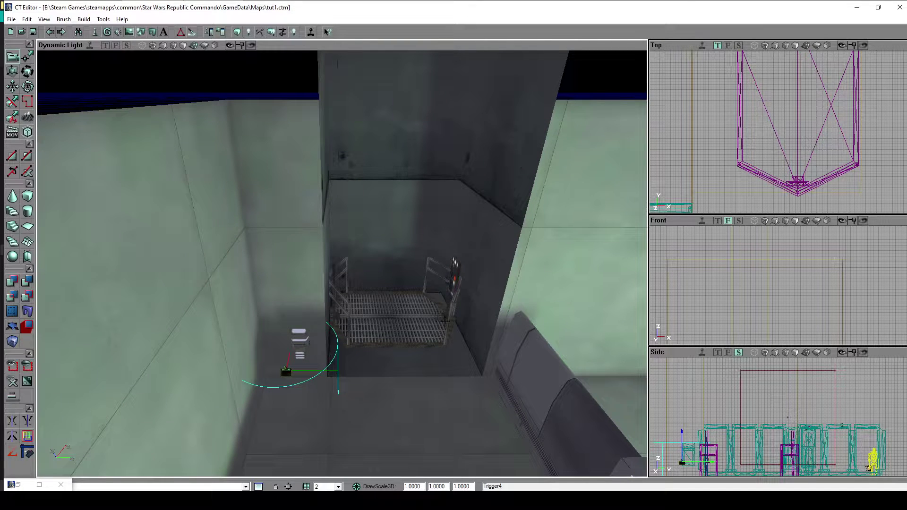
pyautogui.moveTo(423, 370); pyautogui.dragTo(417, 288)
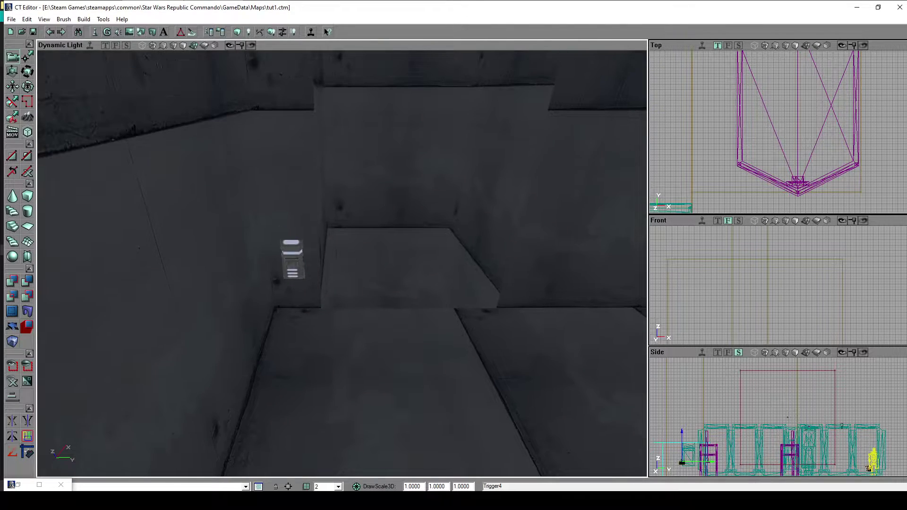
pyautogui.moveTo(423, 342); pyautogui.dragTo(427, 434)
pyautogui.moveTo(484, 166); pyautogui.dragTo(477, 203)
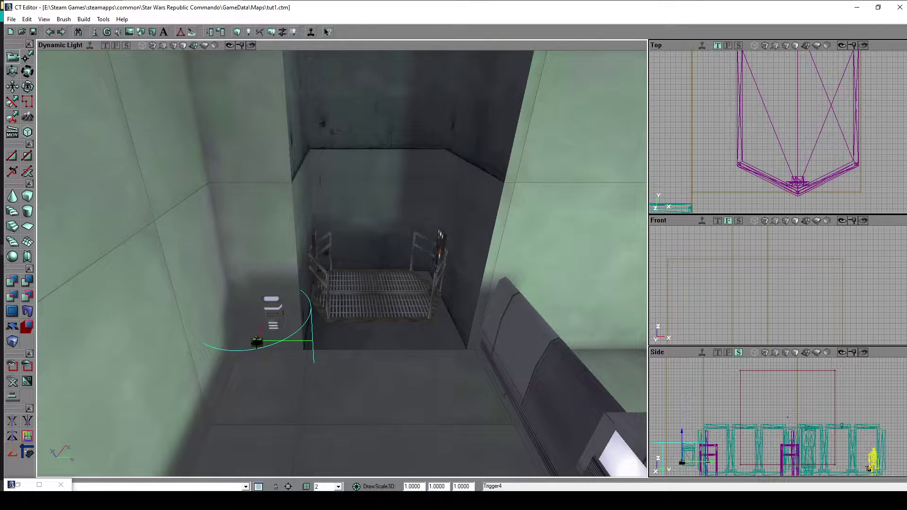
# Duplicate the lower trigger and move the copy into the shaft, centred just above the lift platform.
pyautogui.rightClick(257, 344)
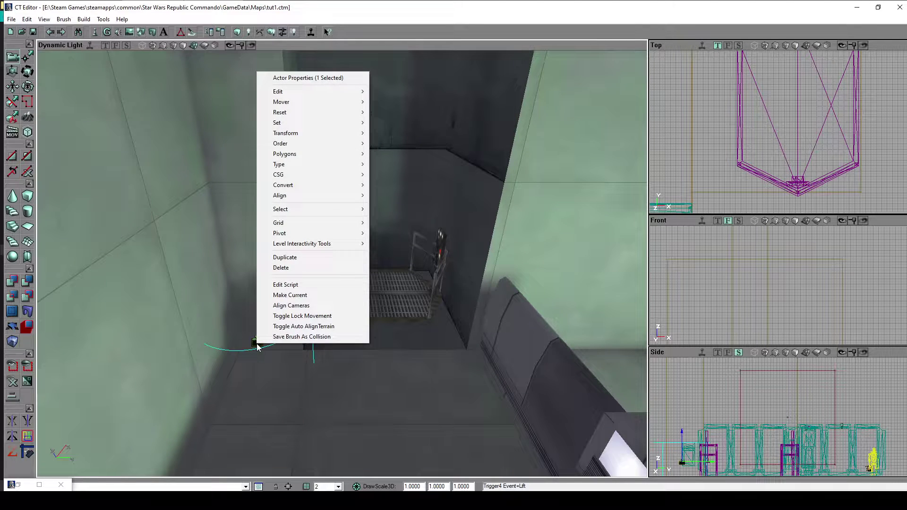
pyautogui.click(303, 257)
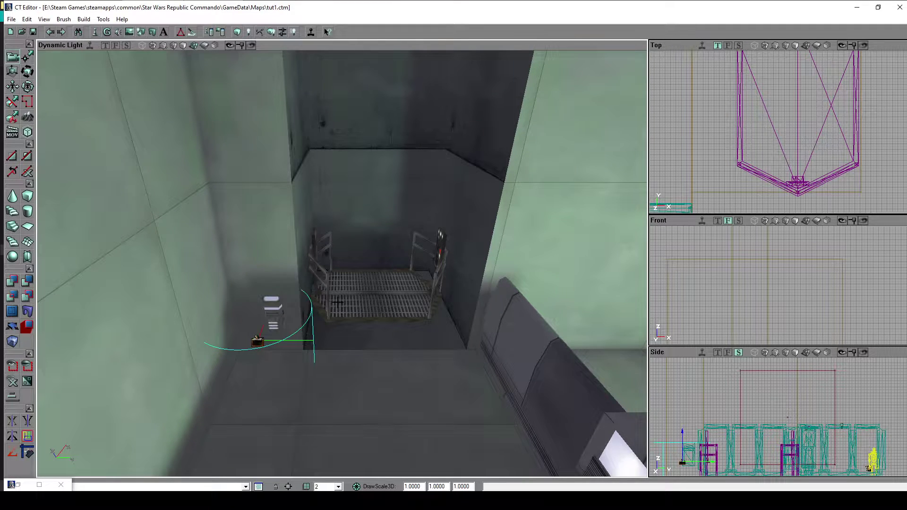
pyautogui.keyDown('ctrl'); pyautogui.moveTo(314, 370); pyautogui.dragTo(433, 336, button='right'); pyautogui.keyUp('ctrl')
pyautogui.keyDown('ctrl'); pyautogui.moveTo(432, 336); pyautogui.dragTo(435, 303); pyautogui.keyUp('ctrl')
pyautogui.keyDown('ctrl'); pyautogui.moveTo(435, 304); pyautogui.dragTo(309, 419, button='right'); pyautogui.keyUp('ctrl')
pyautogui.keyDown('ctrl'); pyautogui.moveTo(305, 364); pyautogui.dragTo(327, 363); pyautogui.keyUp('ctrl')
# Duplicate the trigger above the lift platform and raise the copy up the shaft to the upper floor.
pyautogui.moveTo(327, 363); pyautogui.dragTo(377, 155, button='right')
pyautogui.moveTo(378, 156); pyautogui.dragTo(372, 190)
pyautogui.moveTo(393, 214); pyautogui.dragTo(381, 163, button='right')
pyautogui.moveTo(381, 163); pyautogui.dragTo(358, 107)
pyautogui.moveTo(359, 107); pyautogui.dragTo(392, 114, button='right')
pyautogui.moveTo(392, 114); pyautogui.dragTo(378, 189)
pyautogui.moveTo(378, 189); pyautogui.dragTo(400, 227, button='right')
pyautogui.rightClick(329, 365)
pyautogui.click(345, 278)
pyautogui.hotkey('ctrl', 'v')
pyautogui.moveTo(345, 278); pyautogui.dragTo(344, 359)
pyautogui.moveTo(344, 359); pyautogui.dragTo(376, 405, button='right')
pyautogui.keyDown('ctrl'); pyautogui.moveTo(376, 404); pyautogui.dragTo(400, 261); pyautogui.keyUp('ctrl')
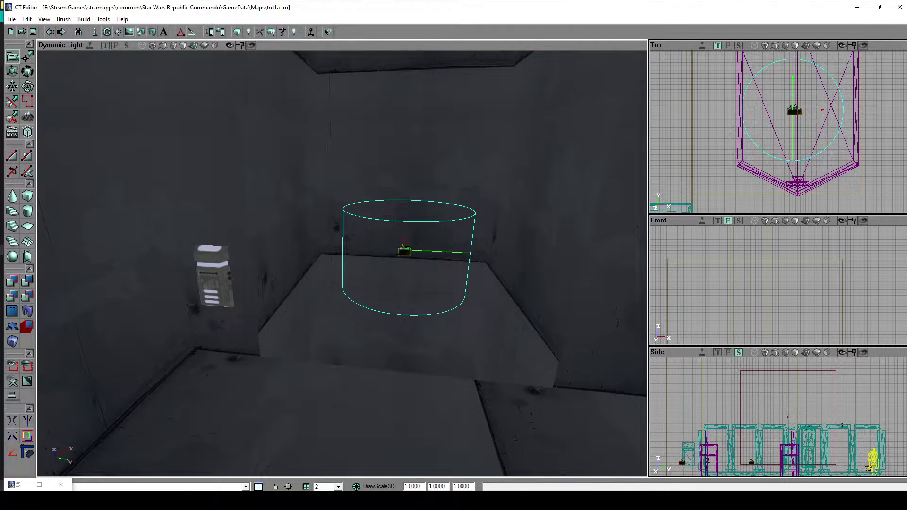
# Duplicate the trigger in the upper part of the shaft and position the copy beside the upper wall control panel.
pyautogui.rightClick(399, 250)
pyautogui.click(448, 405)
pyautogui.keyDown('ctrl'); pyautogui.moveTo(448, 401); pyautogui.dragTo(238, 449); pyautogui.keyUp('ctrl')
pyautogui.keyDown('ctrl'); pyautogui.moveTo(195, 310); pyautogui.dragTo(207, 333); pyautogui.keyUp('ctrl')
pyautogui.keyDown('ctrl'); pyautogui.moveTo(251, 450); pyautogui.dragTo(244, 452); pyautogui.keyUp('ctrl')
pyautogui.click(404, 250)
pyautogui.keyDown('ctrl'); pyautogui.moveTo(440, 254); pyautogui.dragTo(444, 401); pyautogui.keyUp('ctrl')
pyautogui.moveTo(412, 321); pyautogui.dragTo(439, 289)
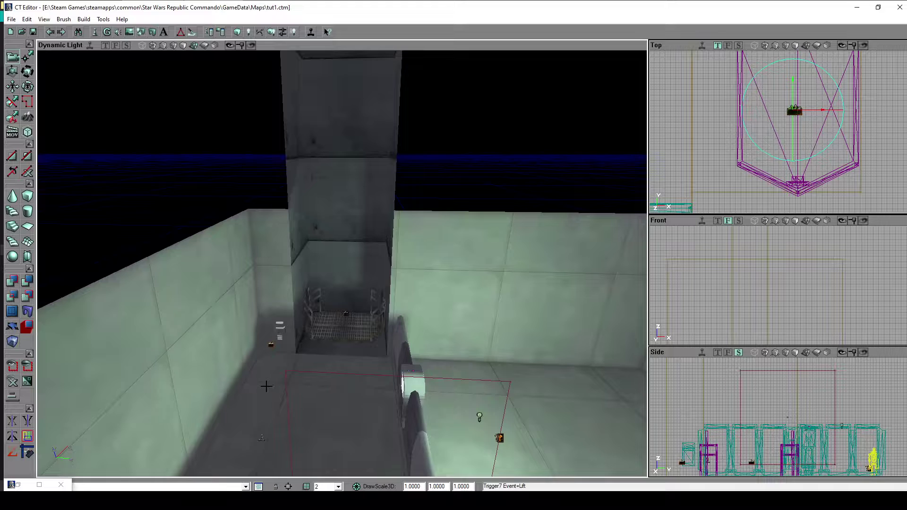
# Select the lift mover at the bottom of the shaft and set its keyframe to Key 0 (Base).
pyautogui.click(265, 385)
pyautogui.moveTo(265, 384); pyautogui.dragTo(364, 356)
pyautogui.click(395, 378)
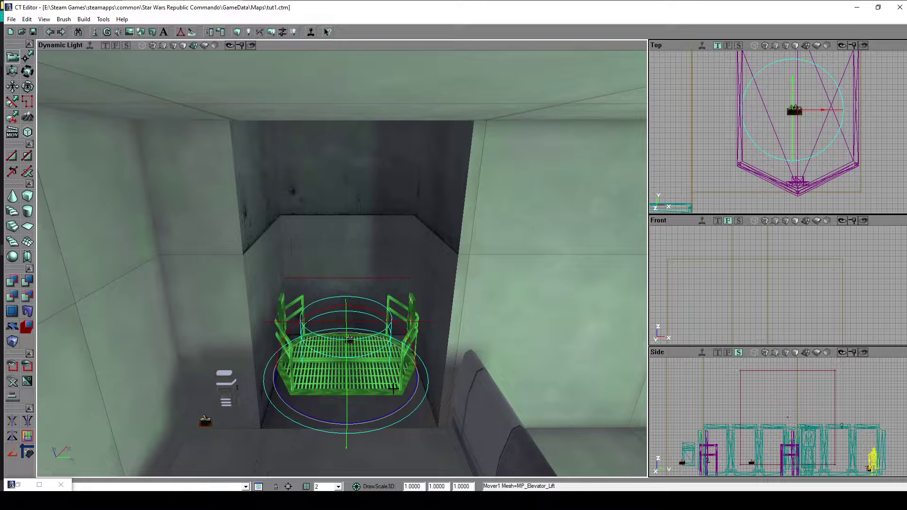
pyautogui.moveTo(386, 385); pyautogui.dragTo(387, 406)
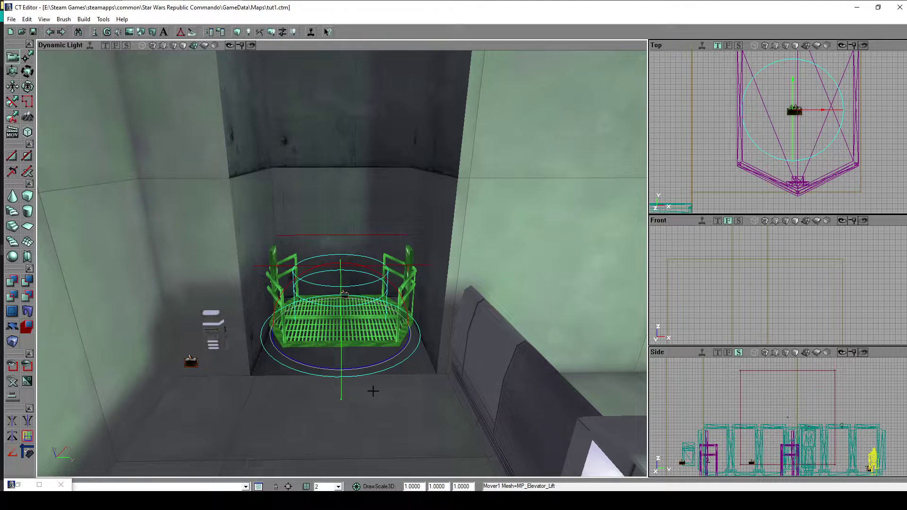
pyautogui.moveTo(478, 401)
pyautogui.mouseDown()
pyautogui.moveTo(478, 430)
pyautogui.moveTo(478, 400)
pyautogui.mouseUp()
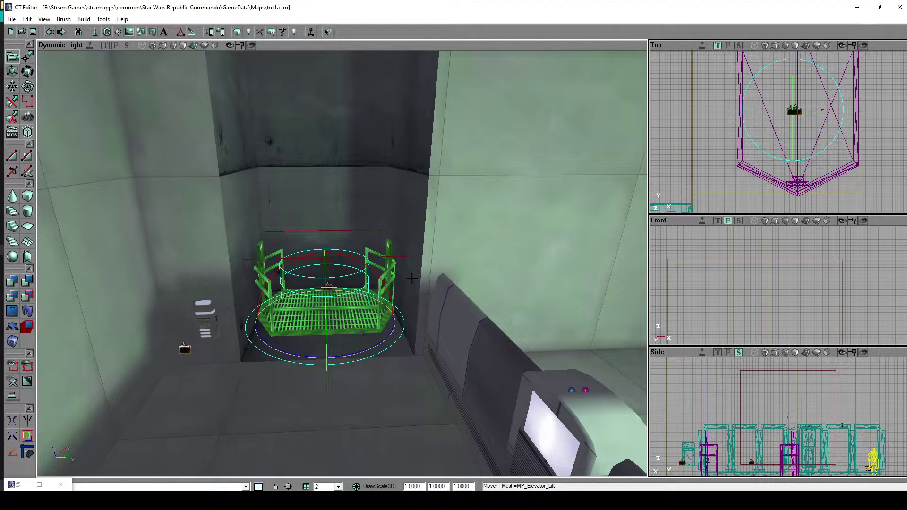
pyautogui.moveTo(463, 382)
pyautogui.mouseDown()
pyautogui.moveTo(463, 402)
pyautogui.moveTo(463, 364)
pyautogui.moveTo(462, 371)
pyautogui.mouseUp()
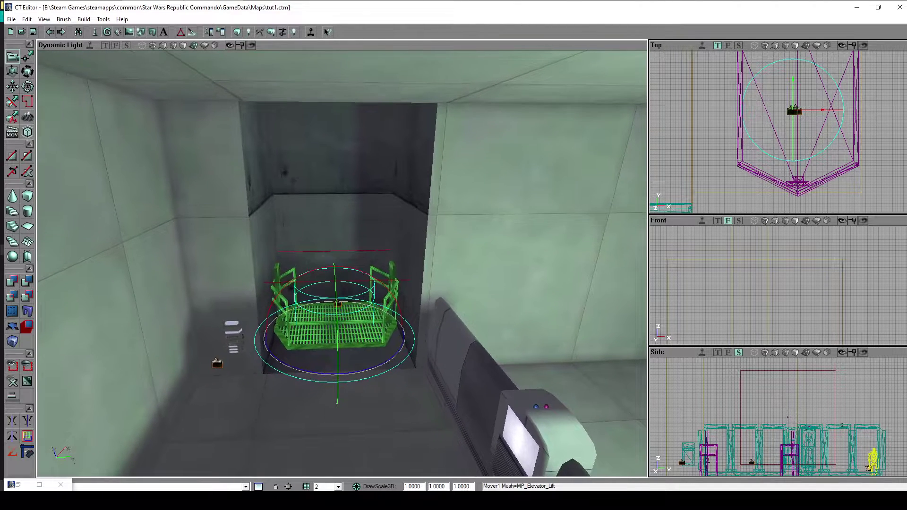
pyautogui.rightClick(369, 345)
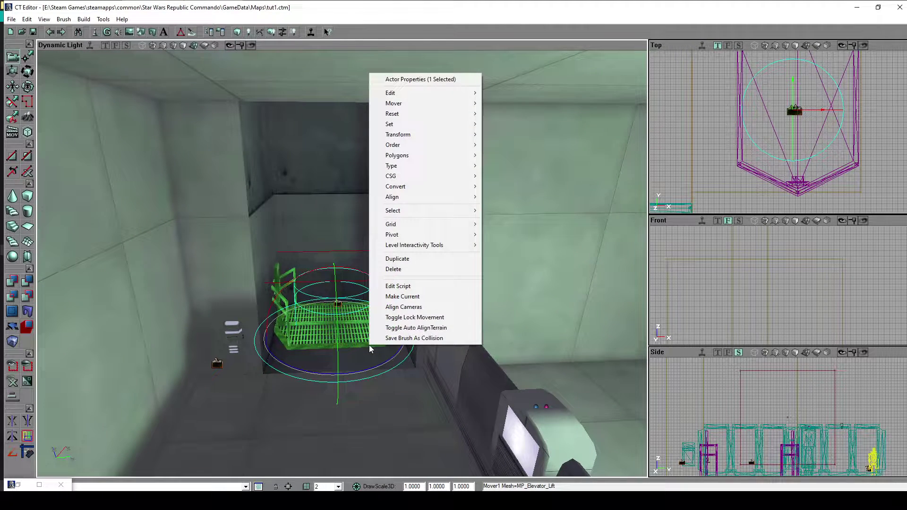
pyautogui.moveTo(421, 106)
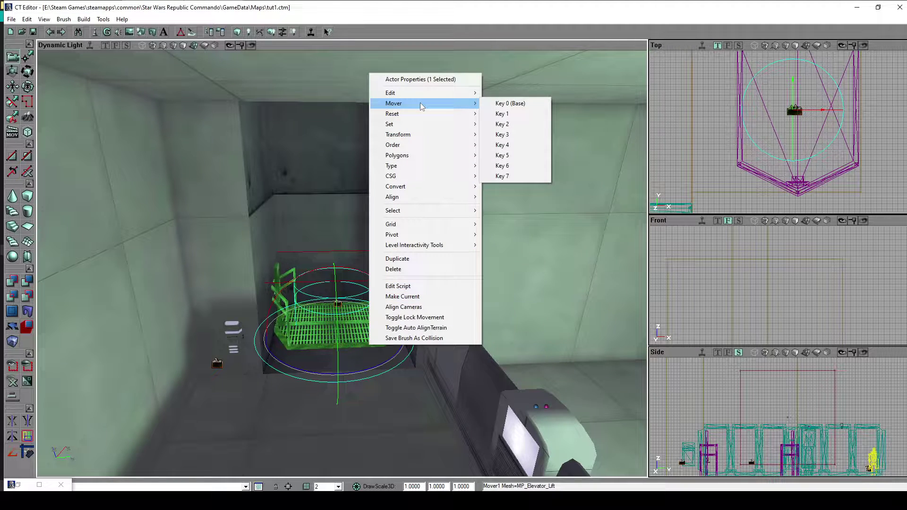
pyautogui.click(531, 104)
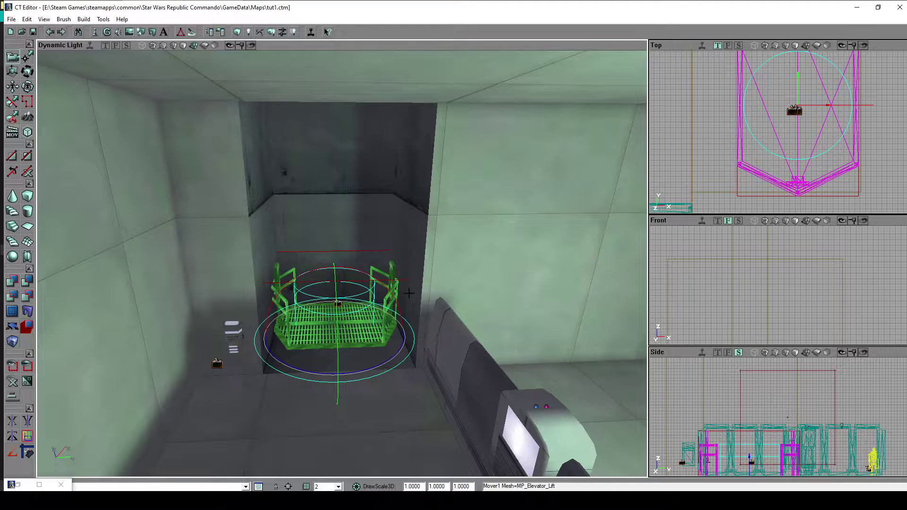
# Switch the lift mover to Key 1 and raise it up the shaft to the upper floor.
pyautogui.rightClick(375, 346)
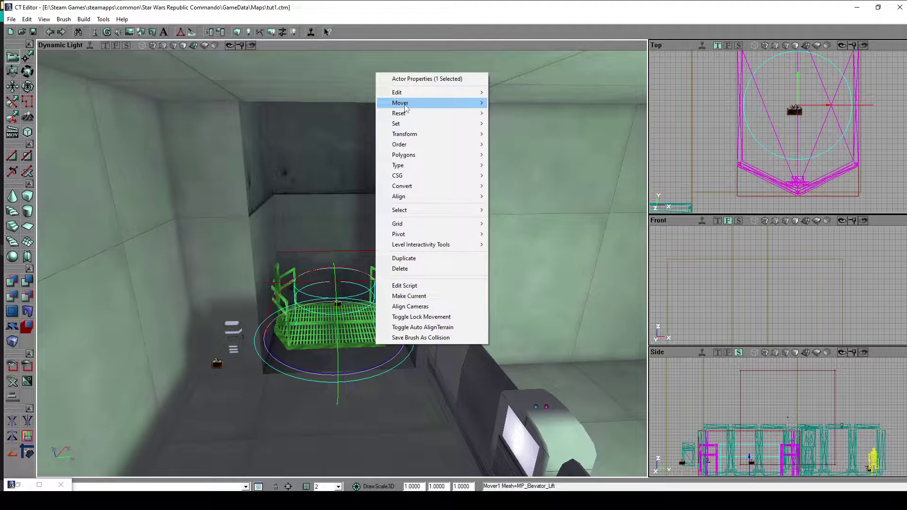
pyautogui.moveTo(405, 108)
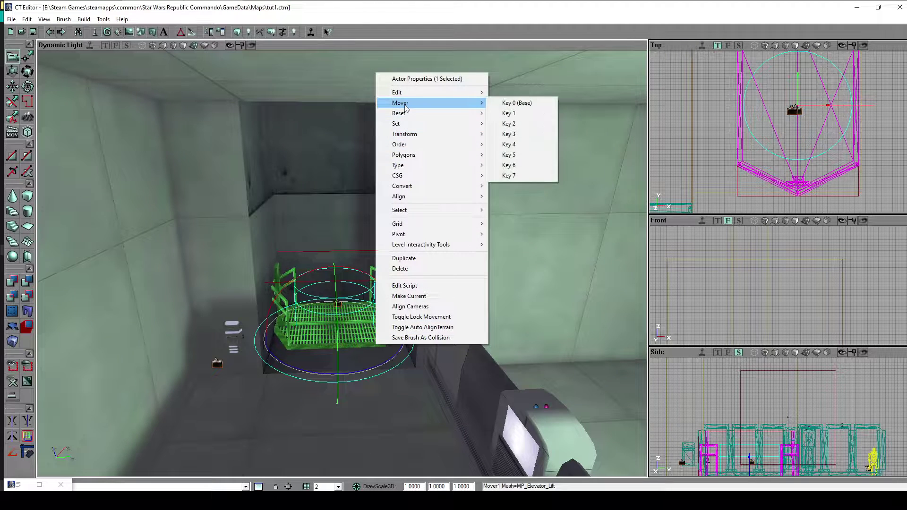
pyautogui.click(521, 114)
pyautogui.moveTo(418, 406); pyautogui.dragTo(424, 377)
pyautogui.moveTo(341, 263); pyautogui.dragTo(326, 303)
pyautogui.moveTo(326, 303)
pyautogui.mouseDown(button='right')
pyautogui.moveTo(340, 255)
pyautogui.moveTo(326, 288)
pyautogui.moveTo(333, 302)
pyautogui.mouseUp(button='right')
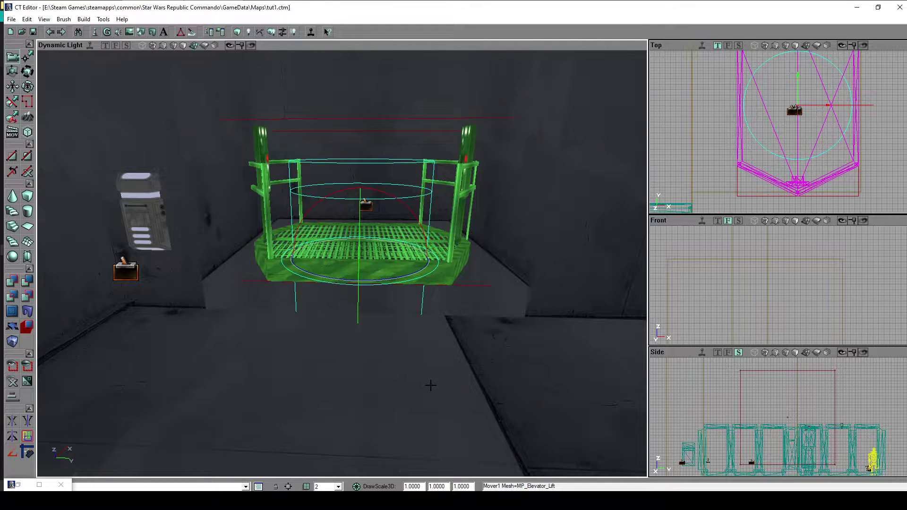
pyautogui.moveTo(430, 386); pyautogui.dragTo(430, 425)
pyautogui.moveTo(430, 385); pyautogui.dragTo(468, 402, button='right')
pyautogui.moveTo(430, 385); pyautogui.dragTo(411, 397)
# Select the lift mover at the upper floor and switch it to Key 0 (Base) to check its lower position.
pyautogui.click(361, 154)
pyautogui.moveTo(360, 154); pyautogui.dragTo(380, 102)
pyautogui.moveTo(380, 262); pyautogui.dragTo(350, 205)
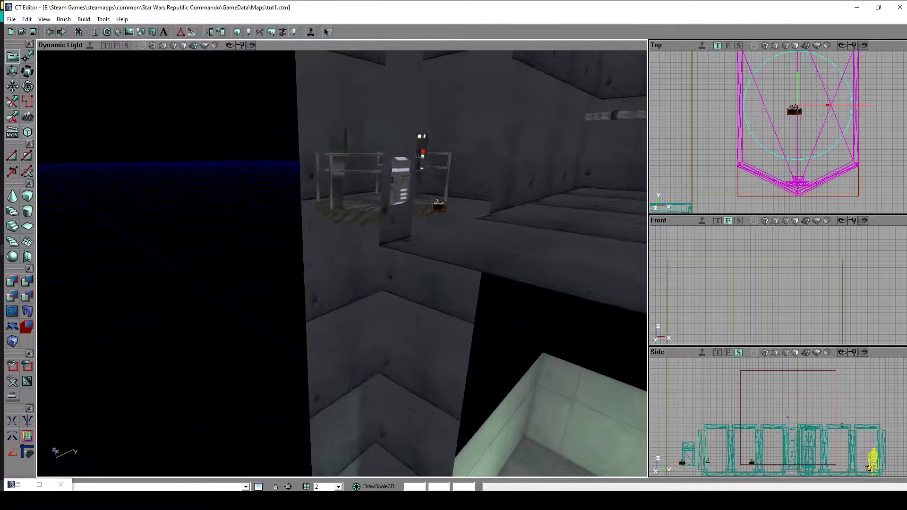
pyautogui.moveTo(349, 206); pyautogui.dragTo(378, 225, button='right')
pyautogui.moveTo(378, 224); pyautogui.dragTo(351, 255)
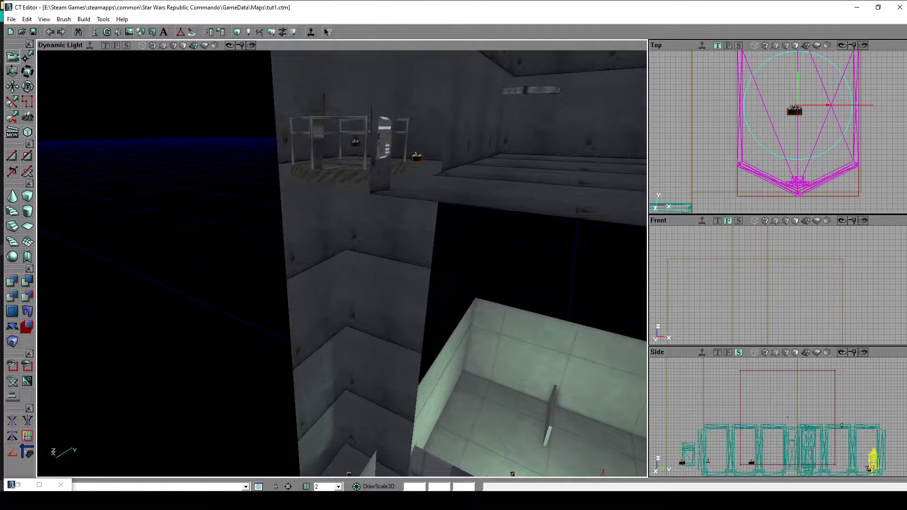
pyautogui.click(345, 173)
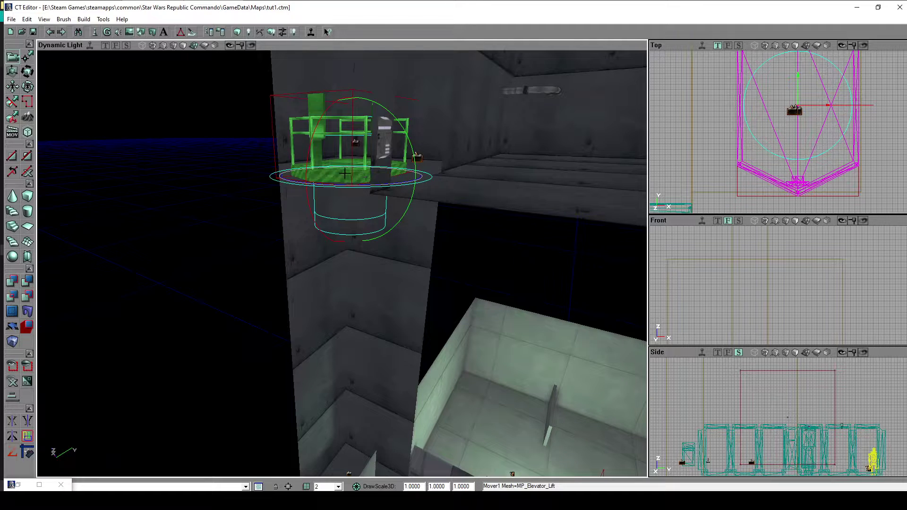
pyautogui.rightClick(346, 174)
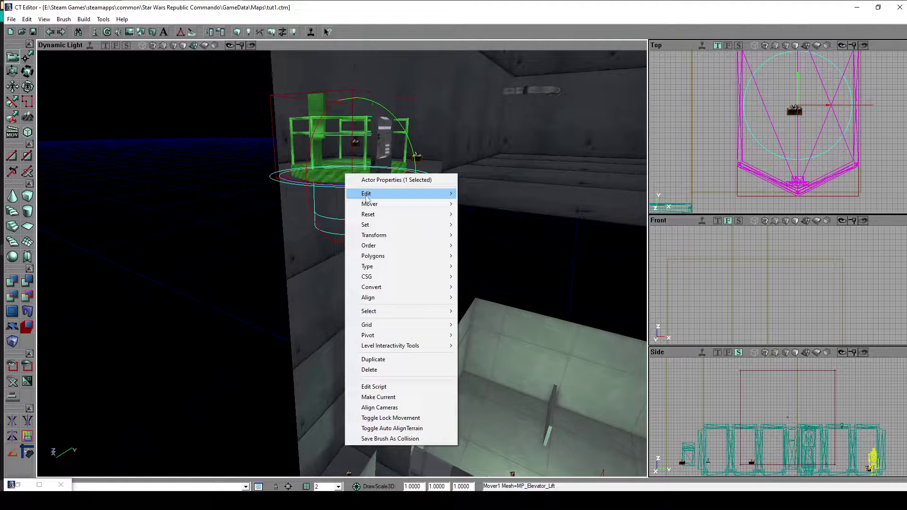
pyautogui.moveTo(427, 205)
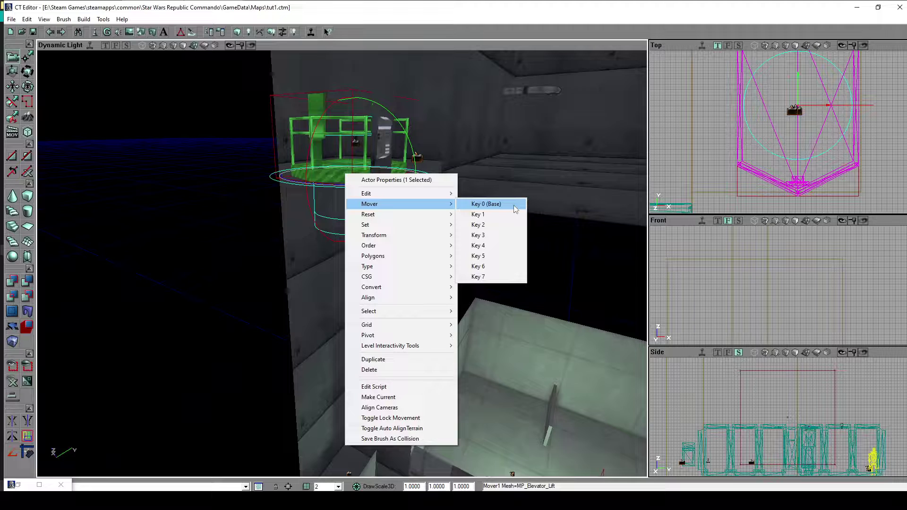
pyautogui.click(487, 204)
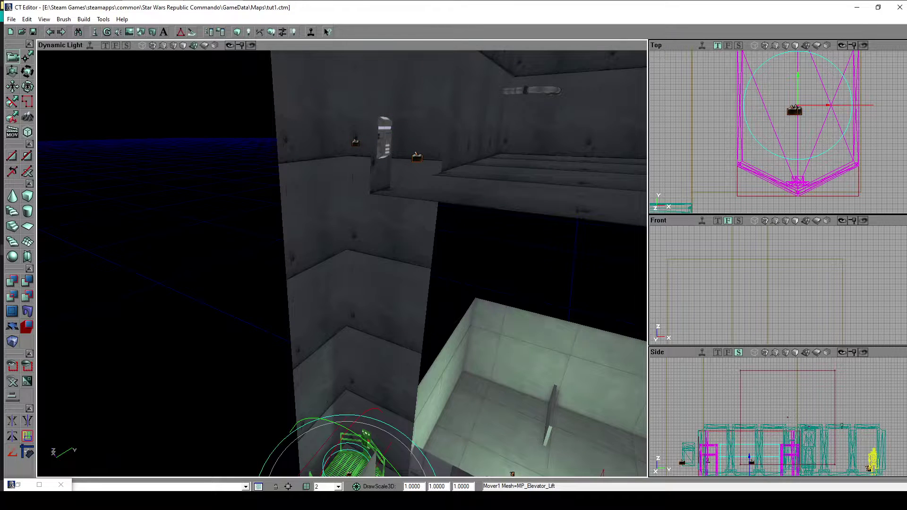
# Switch the lift mover back to Key 1 at the upper floor.
pyautogui.moveTo(444, 371); pyautogui.dragTo(443, 440)
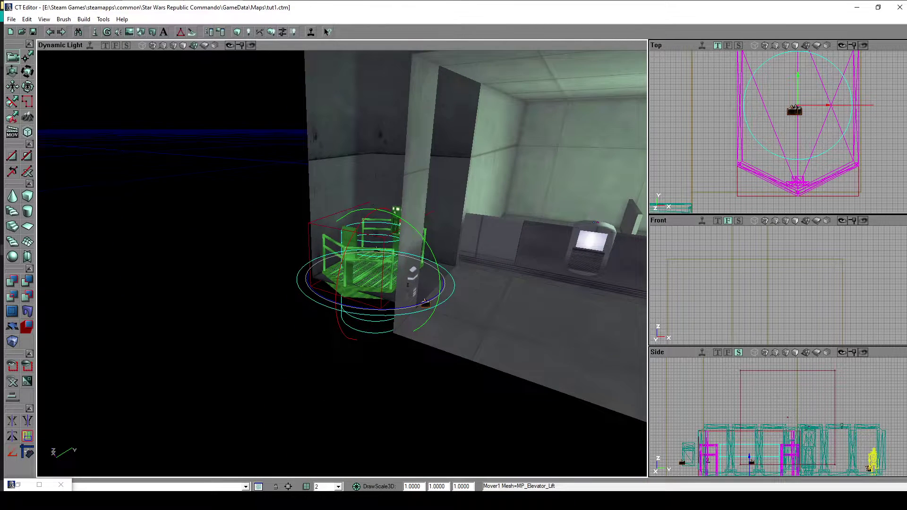
pyautogui.rightClick(364, 287)
pyautogui.moveTo(437, 45)
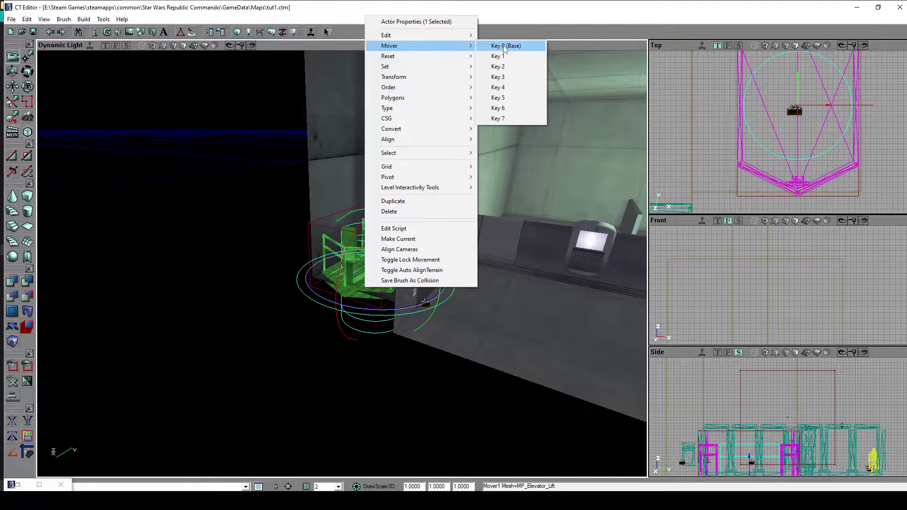
pyautogui.click(498, 56)
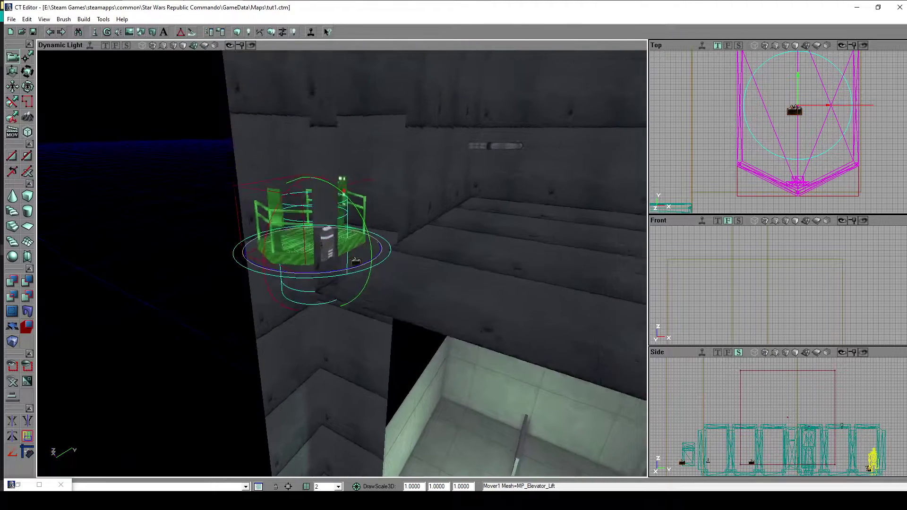
pyautogui.moveTo(342, 263); pyautogui.dragTo(449, 288, button='right')
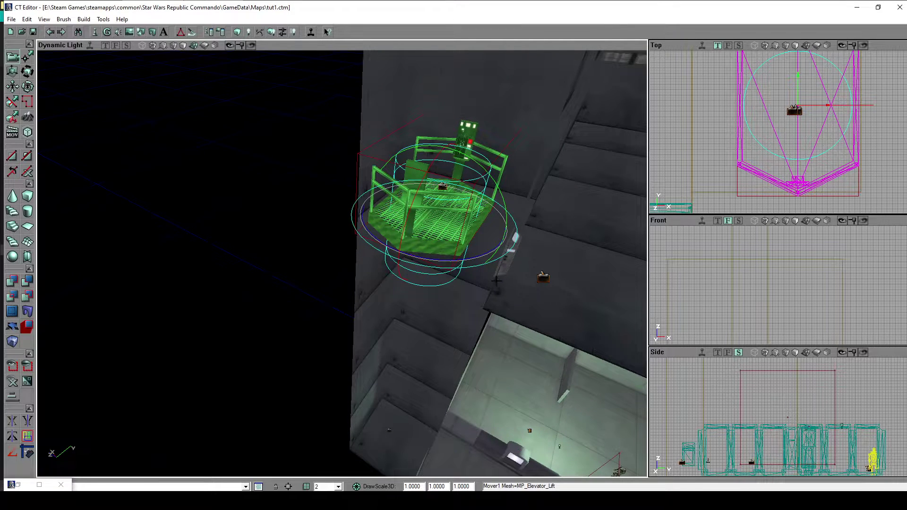
pyautogui.moveTo(493, 279); pyautogui.dragTo(496, 321)
pyautogui.moveTo(500, 289); pyautogui.dragTo(521, 184, button='right')
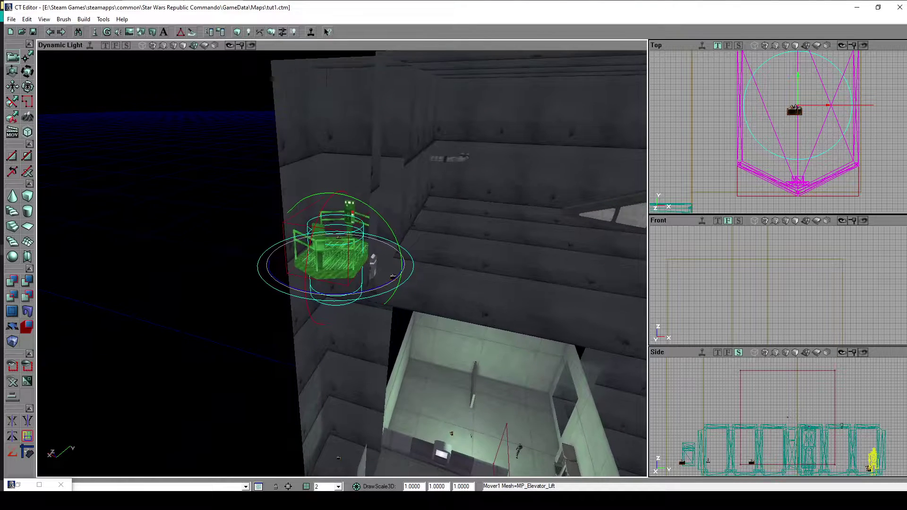
pyautogui.rightClick(340, 273)
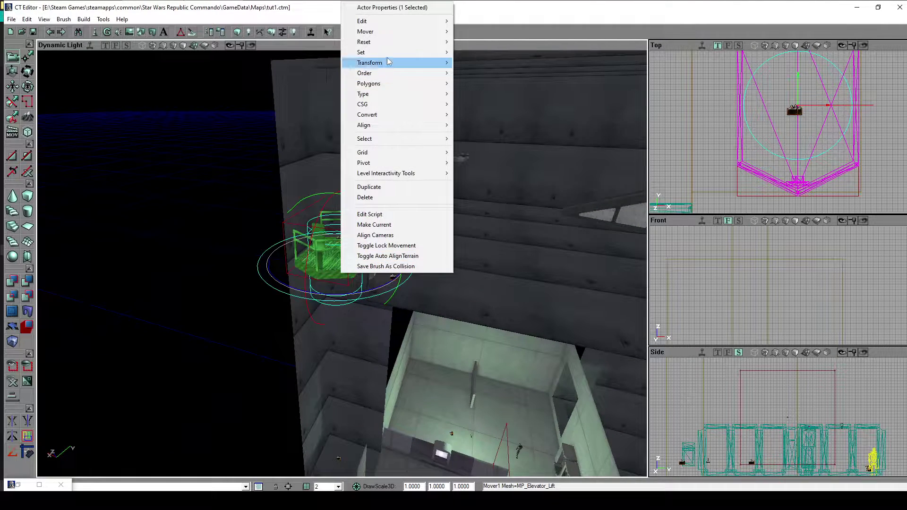
pyautogui.moveTo(395, 33)
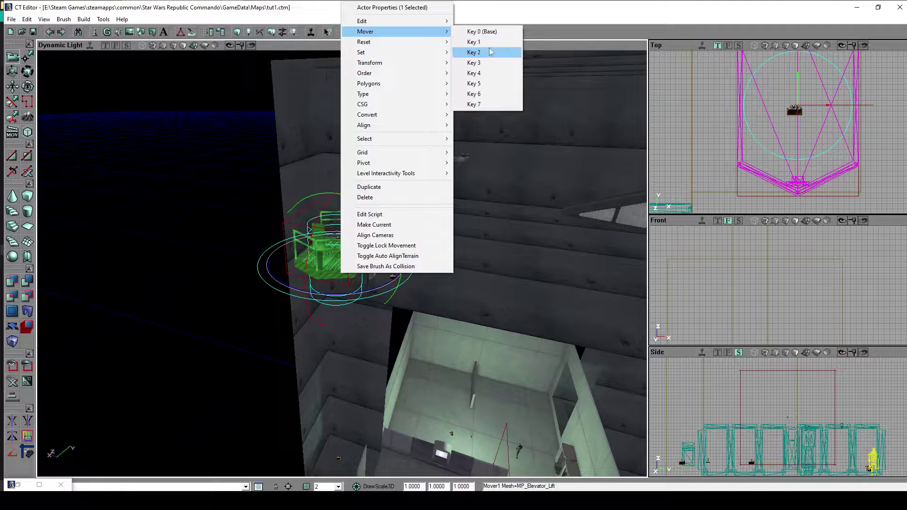
pyautogui.moveTo(345, 283); pyautogui.dragTo(307, 279, button='right')
pyautogui.moveTo(455, 176); pyautogui.dragTo(456, 133, button='right')
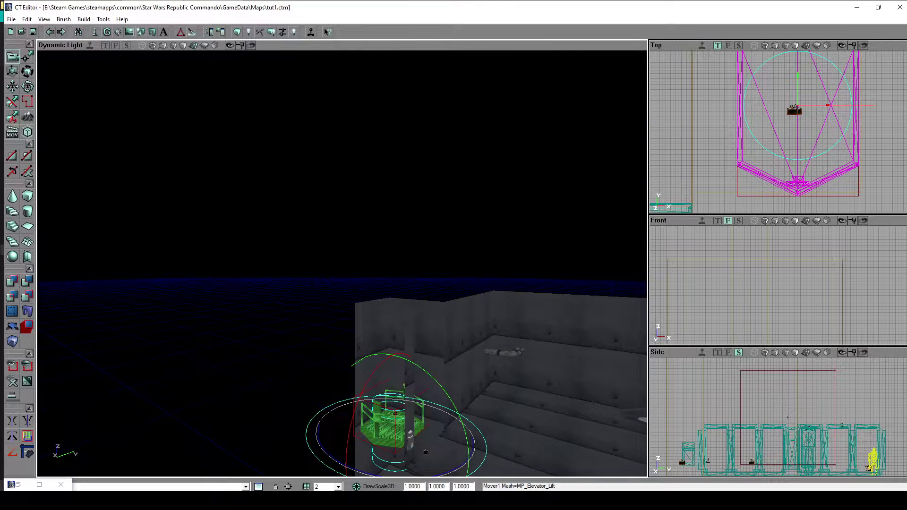
# Open the lift mover's properties and expand the MoveTimes entries in the Mover category.
pyautogui.moveTo(342, 263); pyautogui.dragTo(366, 333, button='right')
pyautogui.moveTo(366, 333); pyautogui.dragTo(323, 290)
pyautogui.moveTo(324, 290); pyautogui.dragTo(331, 330, button='right')
pyautogui.moveTo(330, 331); pyautogui.dragTo(479, 257)
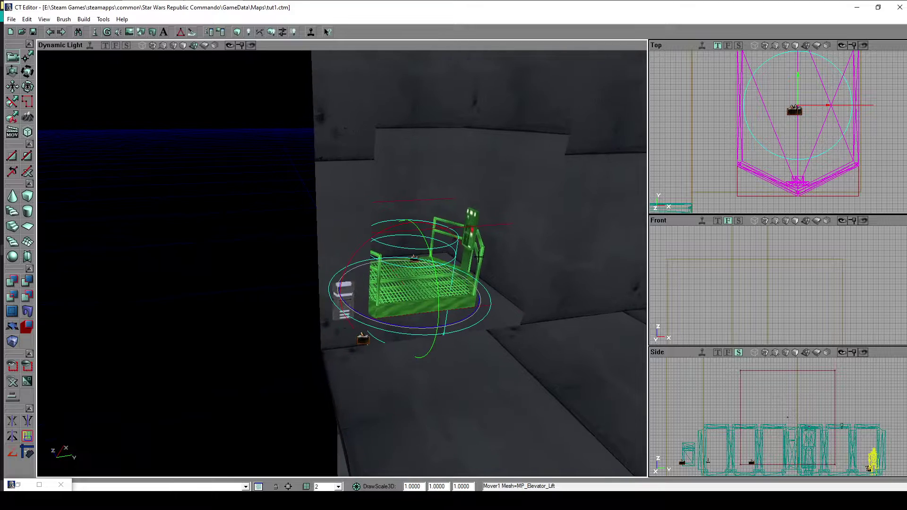
pyautogui.doubleClick(412, 304)
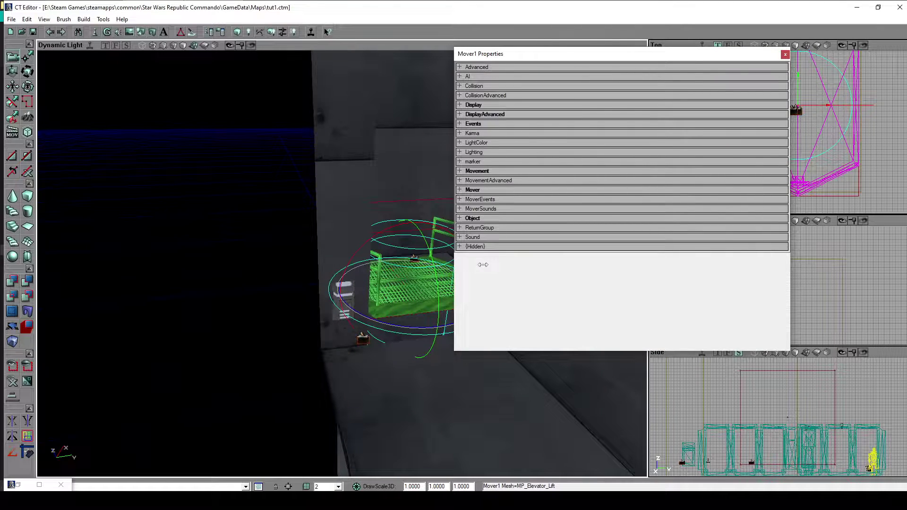
pyautogui.moveTo(319, 247); pyautogui.dragTo(377, 279)
pyautogui.moveTo(284, 324); pyautogui.dragTo(261, 324)
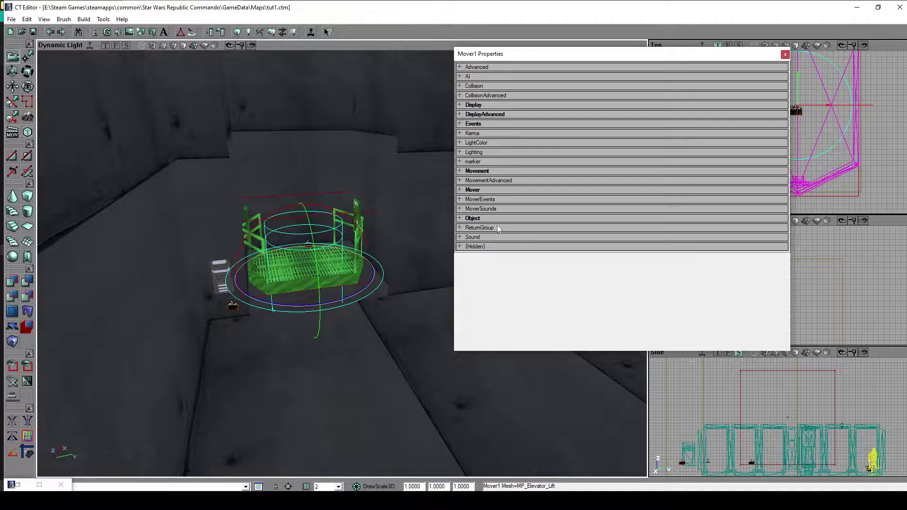
pyautogui.click(494, 188)
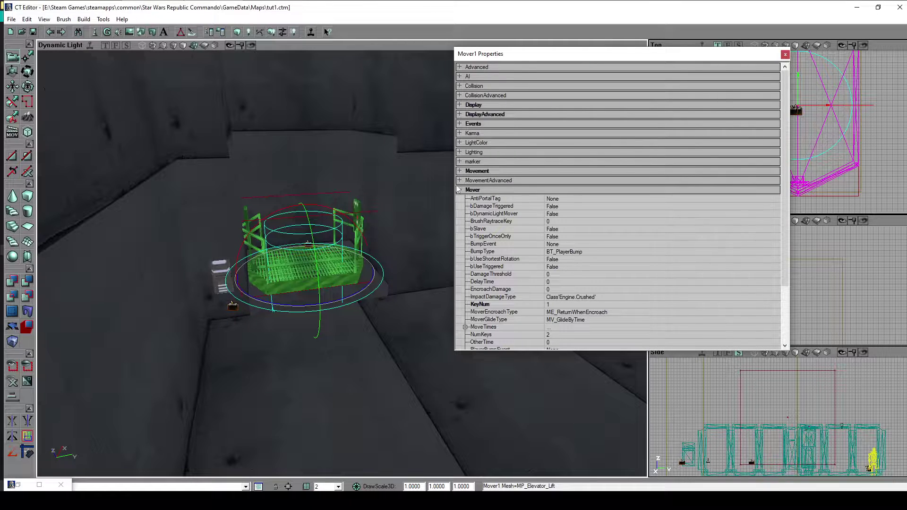
pyautogui.moveTo(787, 156); pyautogui.dragTo(785, 198)
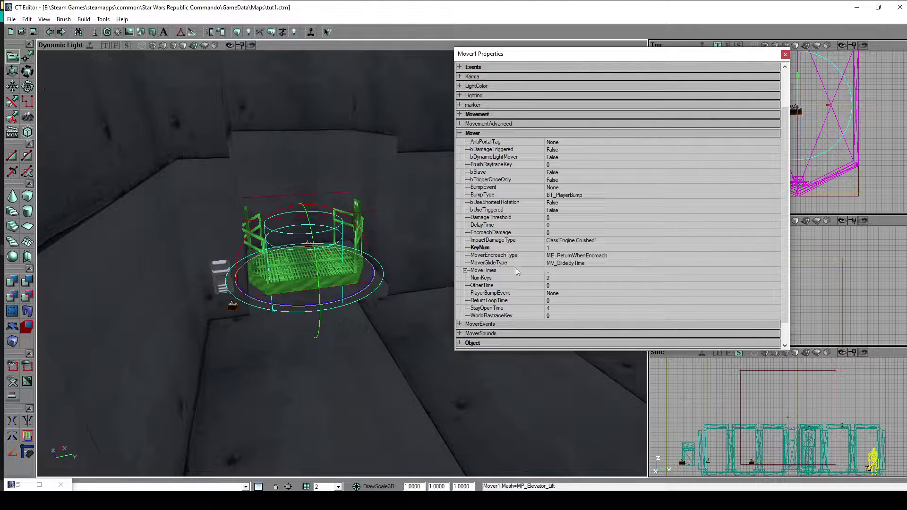
pyautogui.click(464, 270)
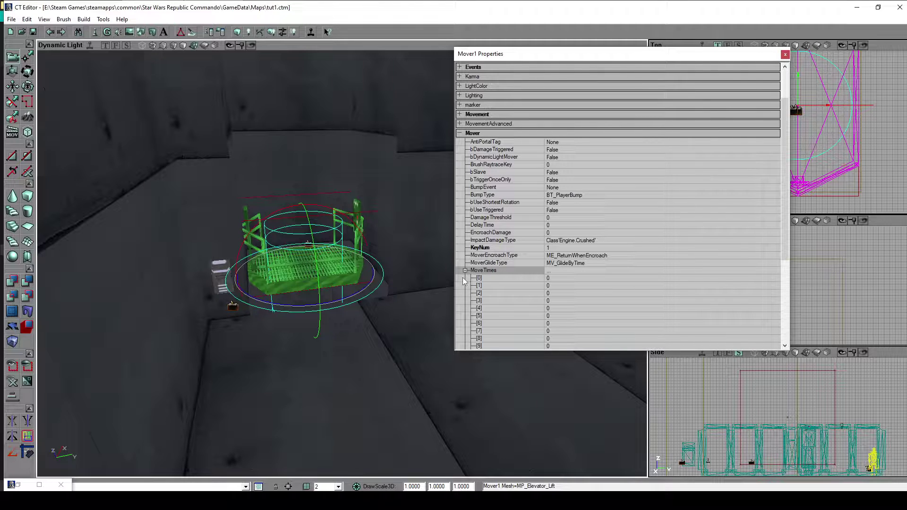
# Set the lift mover's MoveTimes entries [0] and [1] to 5.
pyautogui.click(561, 277)
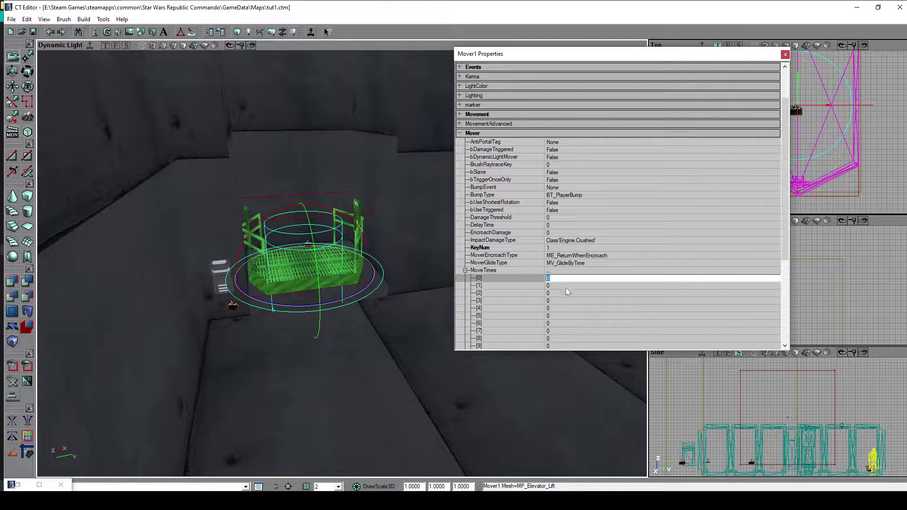
pyautogui.moveTo(325, 382); pyautogui.dragTo(325, 444)
pyautogui.moveTo(325, 411); pyautogui.dragTo(325, 425)
pyautogui.click(560, 277)
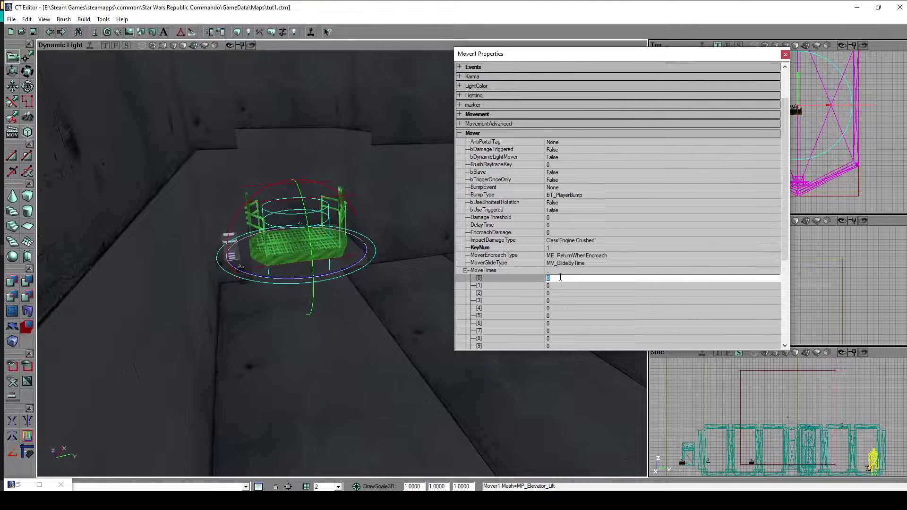
pyautogui.press('Return')
pyautogui.click(557, 286)
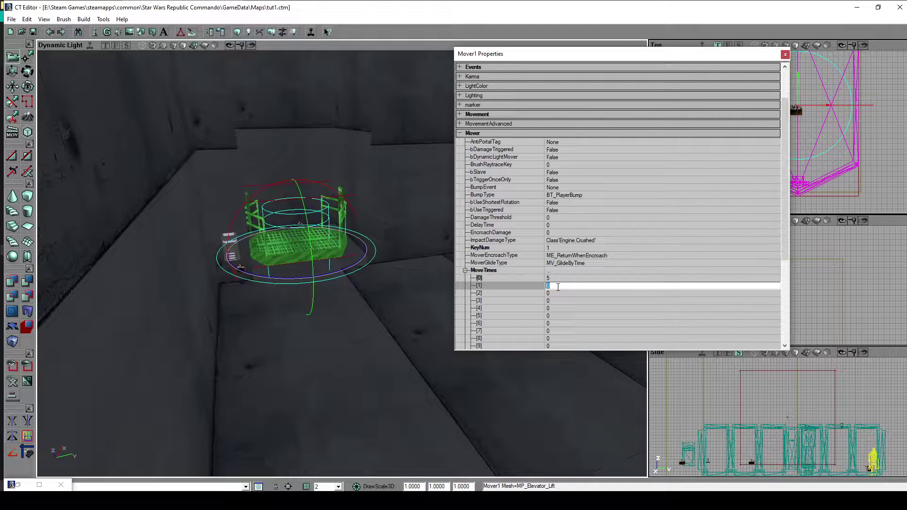
pyautogui.moveTo(367, 318); pyautogui.dragTo(352, 334)
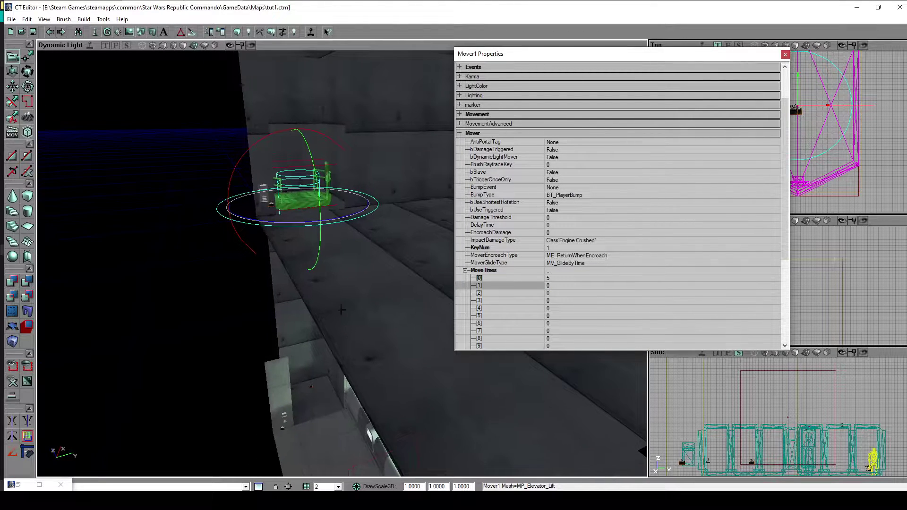
pyautogui.click(556, 286)
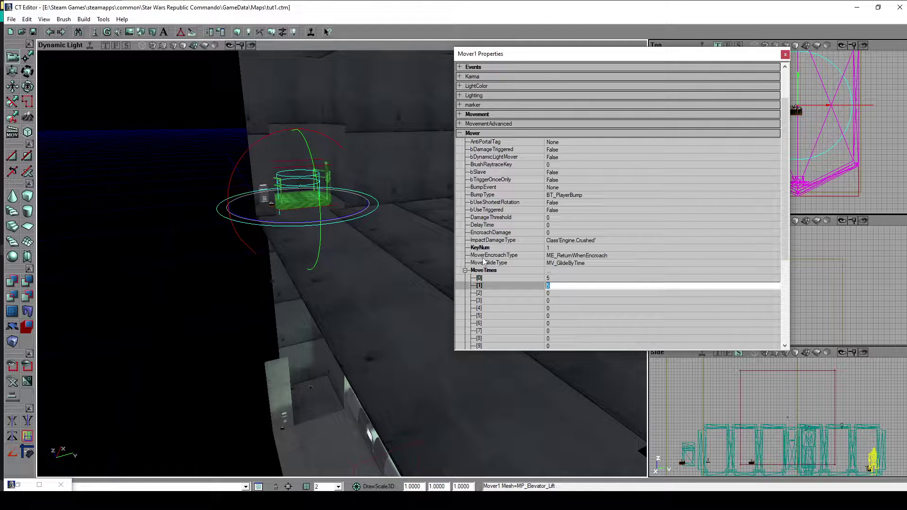
pyautogui.moveTo(306, 291); pyautogui.dragTo(288, 316)
pyautogui.moveTo(288, 316); pyautogui.dragTo(323, 325, button='right')
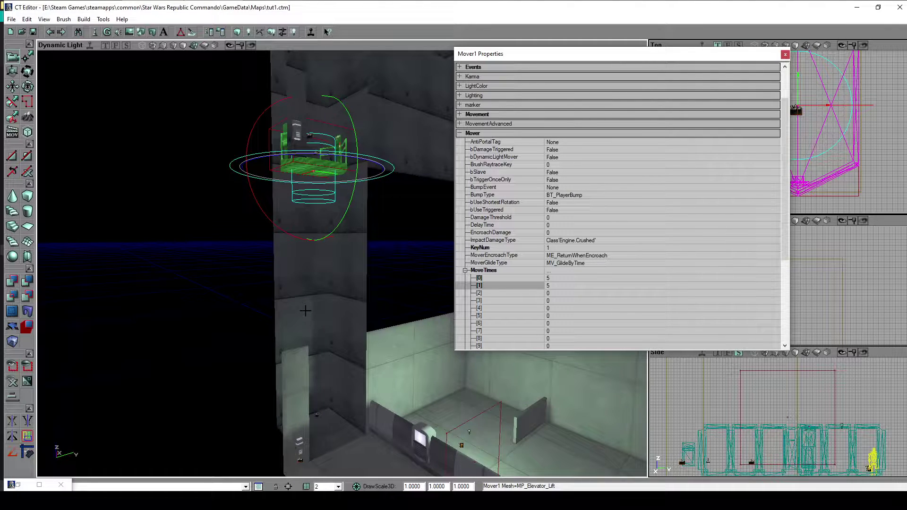
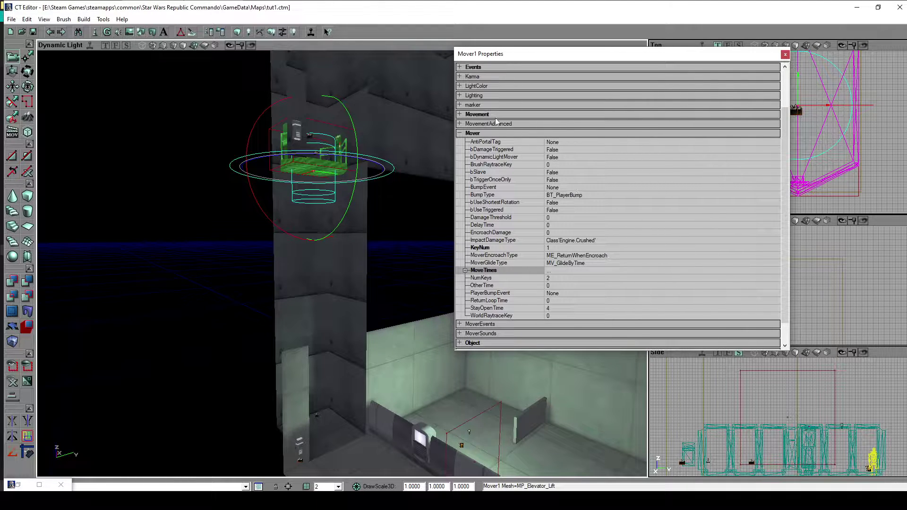
# Collapse the Mover category and set the lift mover's InitialState to TriggerToggle in the Object category.
pyautogui.click(493, 133)
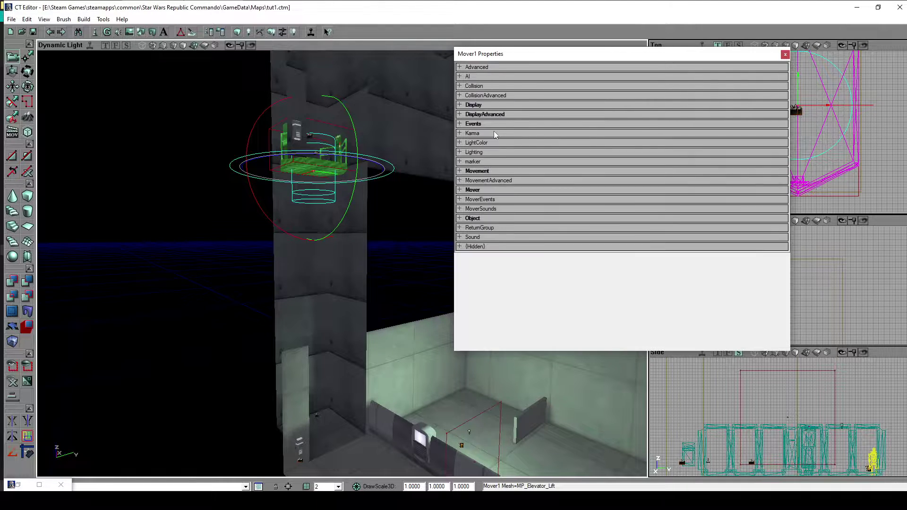
pyautogui.click(494, 219)
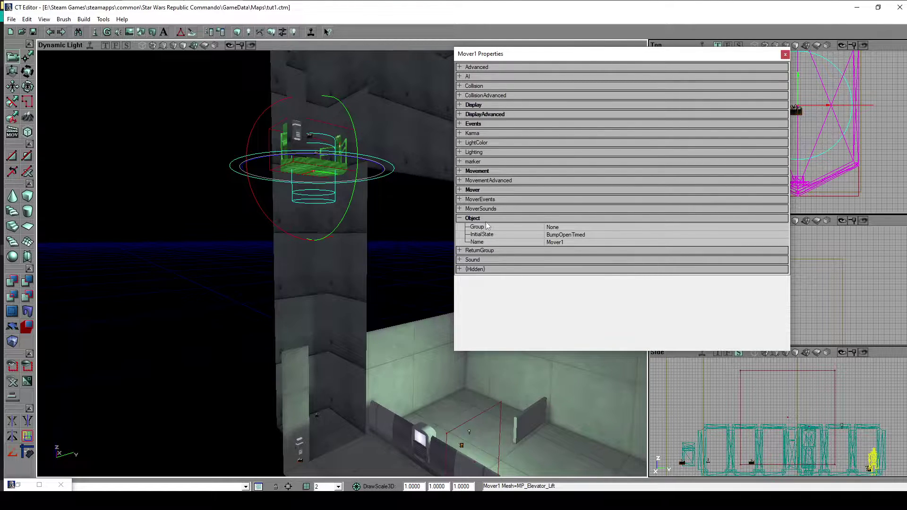
pyautogui.click(602, 237)
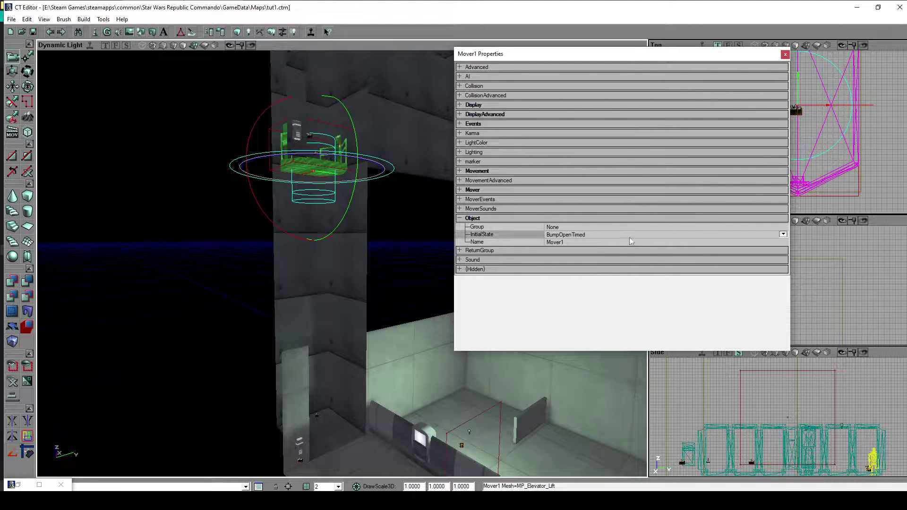
pyautogui.click(783, 234)
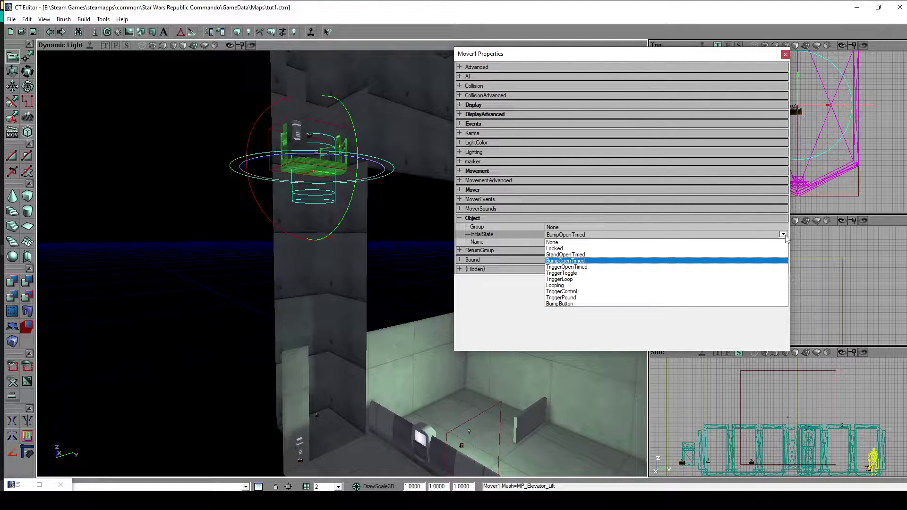
pyautogui.click(743, 274)
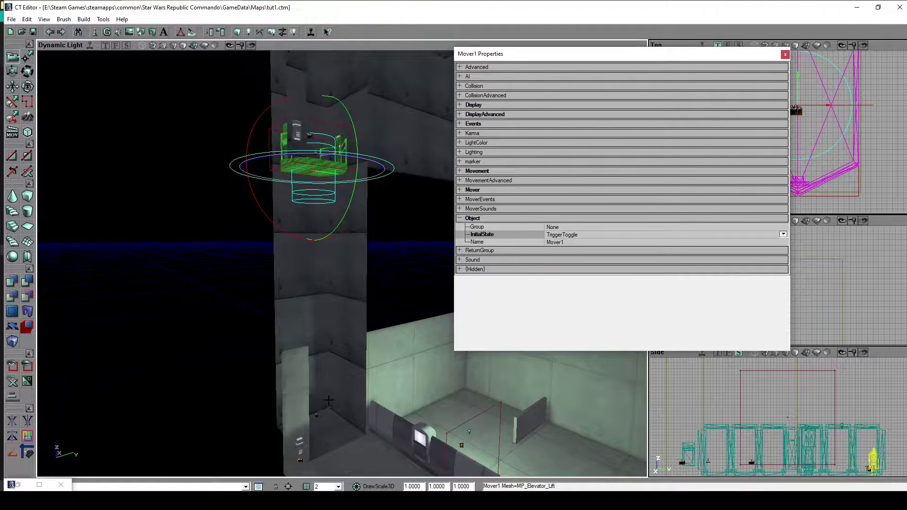
# Set the lift mover's InitialState to StandOpenTimed in the Object category.
pyautogui.moveTo(328, 398); pyautogui.dragTo(283, 359)
pyautogui.moveTo(349, 472); pyautogui.dragTo(342, 486)
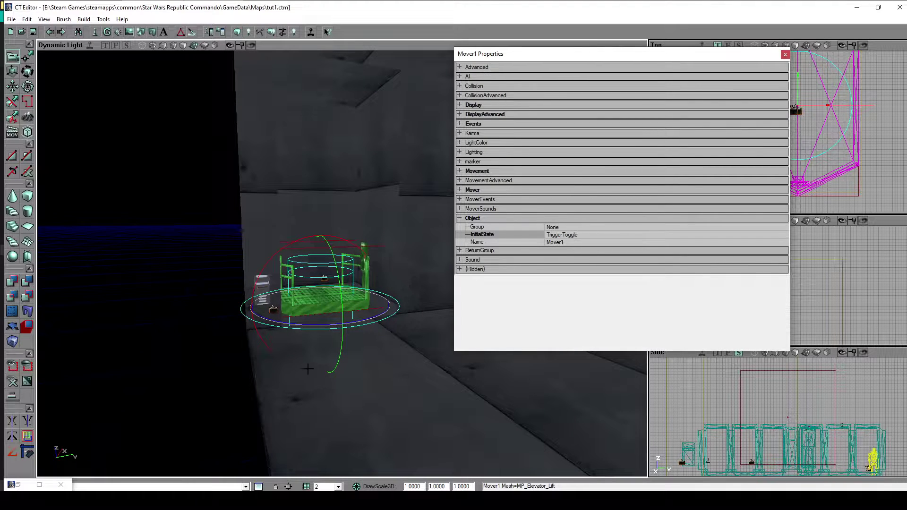
pyautogui.moveTo(359, 353); pyautogui.dragTo(360, 392, button='right')
pyautogui.moveTo(354, 354); pyautogui.dragTo(354, 416)
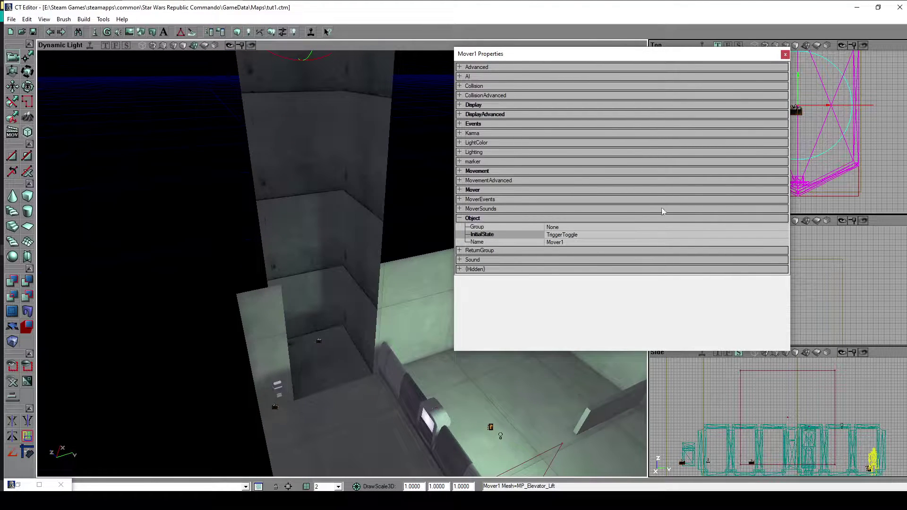
pyautogui.click(779, 236)
pyautogui.click(782, 234)
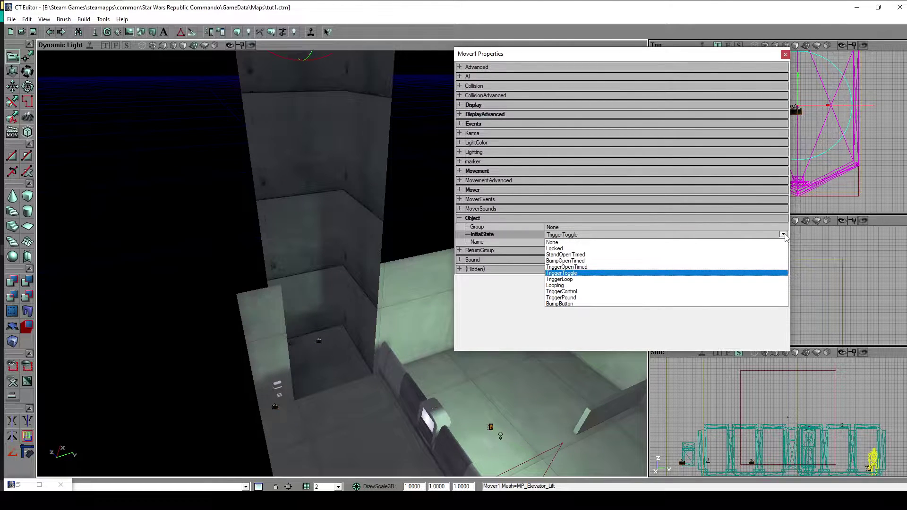
pyautogui.click(730, 256)
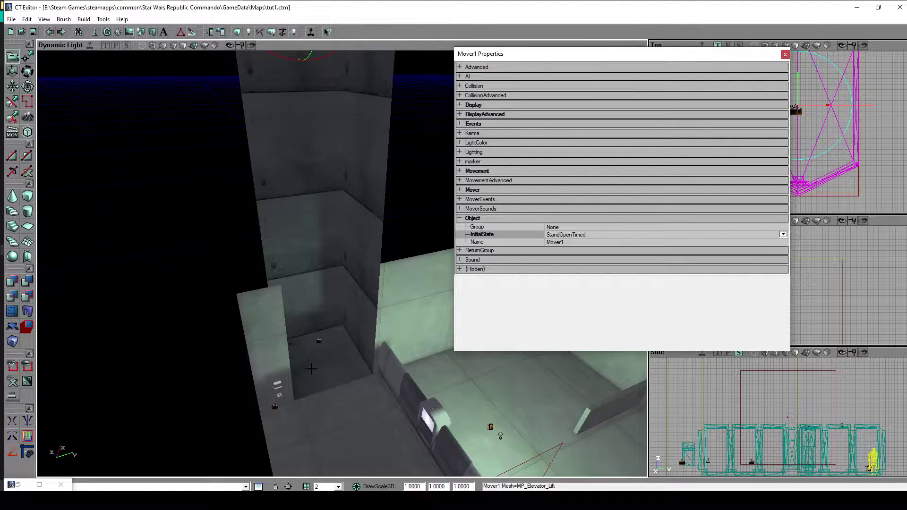
# Return the lift mover's InitialState to TriggerToggle.
pyautogui.moveTo(323, 391); pyautogui.dragTo(345, 274, button='right')
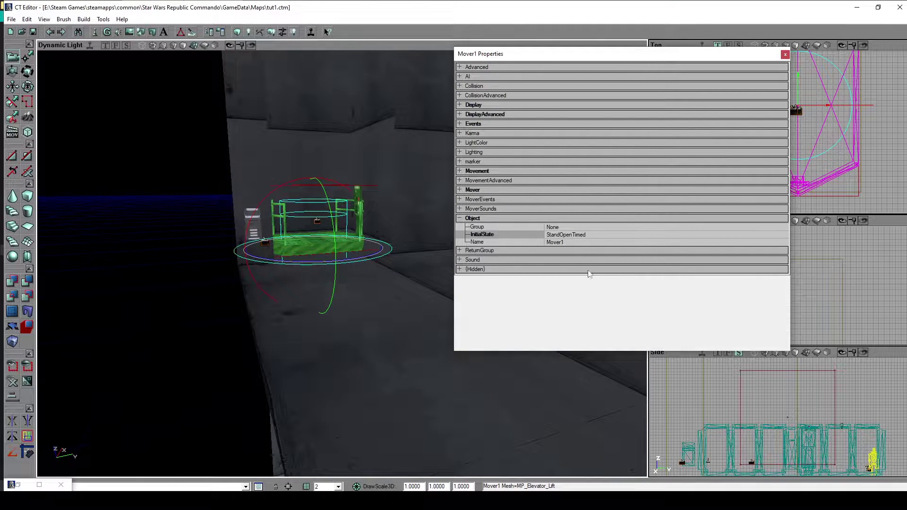
pyautogui.click(783, 234)
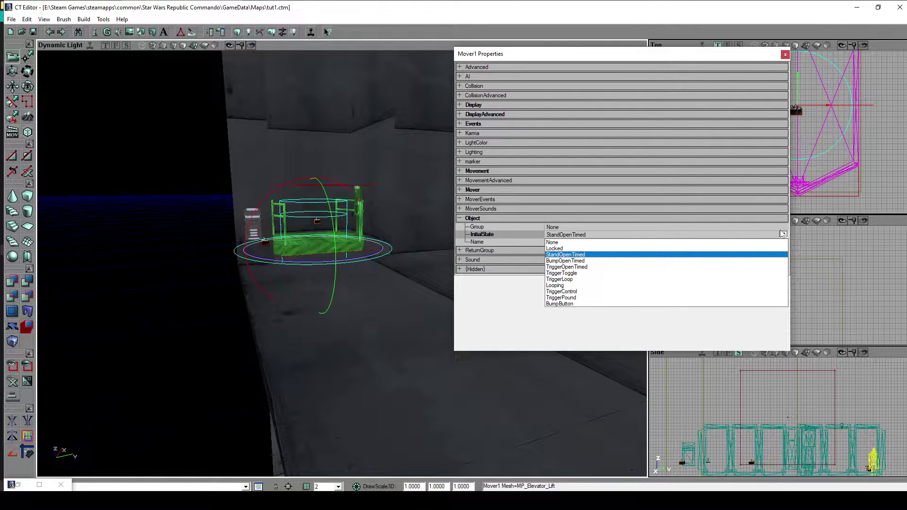
pyautogui.click(702, 273)
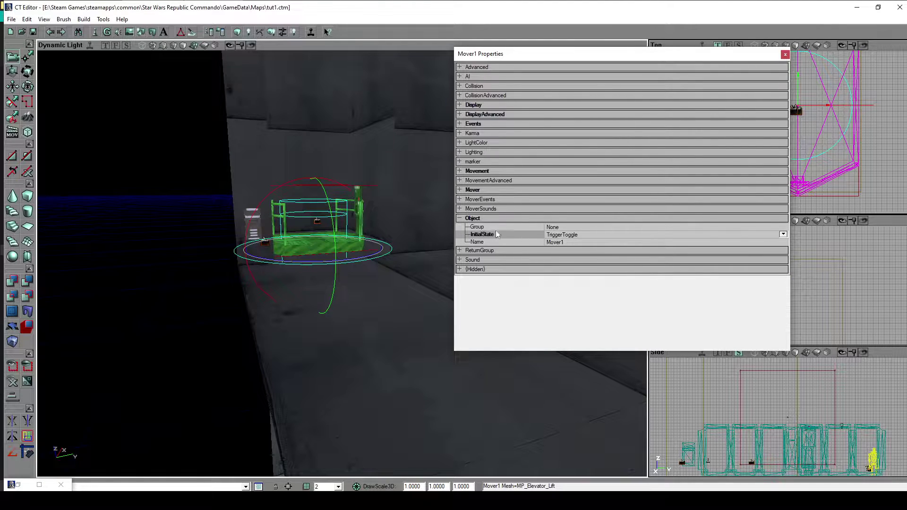
# Collapse the Object category and review the lift mover's timing settings, including StayOpenTime, in the Mover category.
pyautogui.click(485, 218)
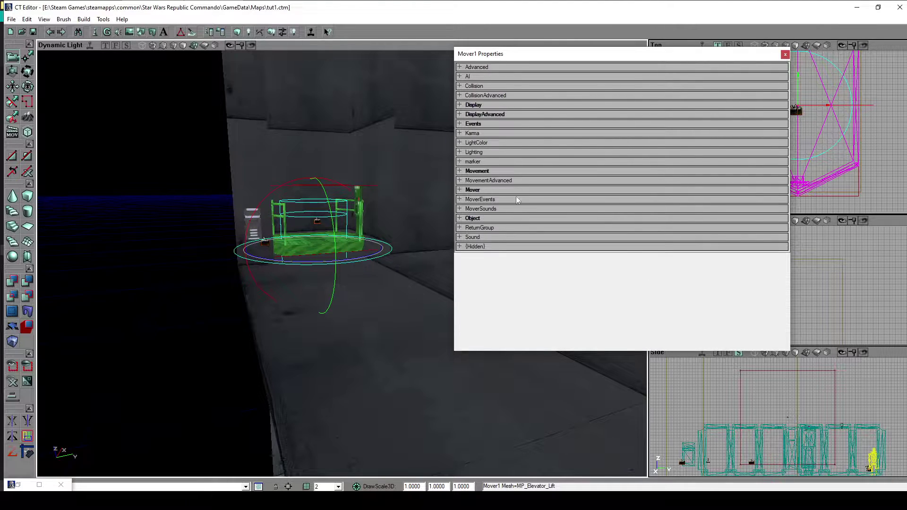
pyautogui.click(478, 190)
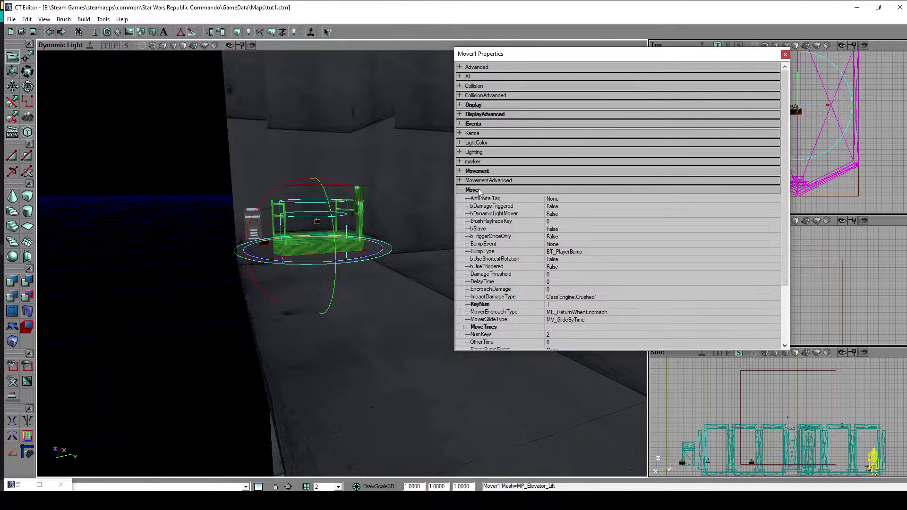
pyautogui.scroll(-3, 773, 253)
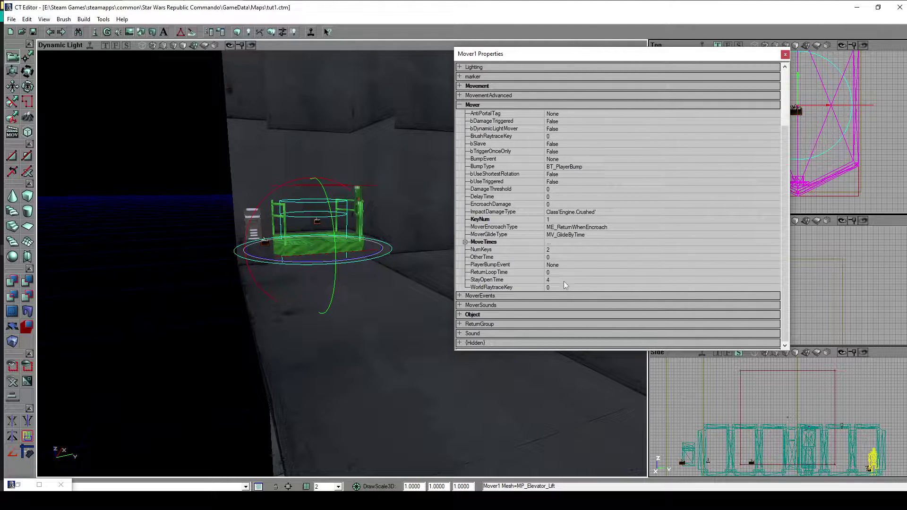
pyautogui.click(488, 105)
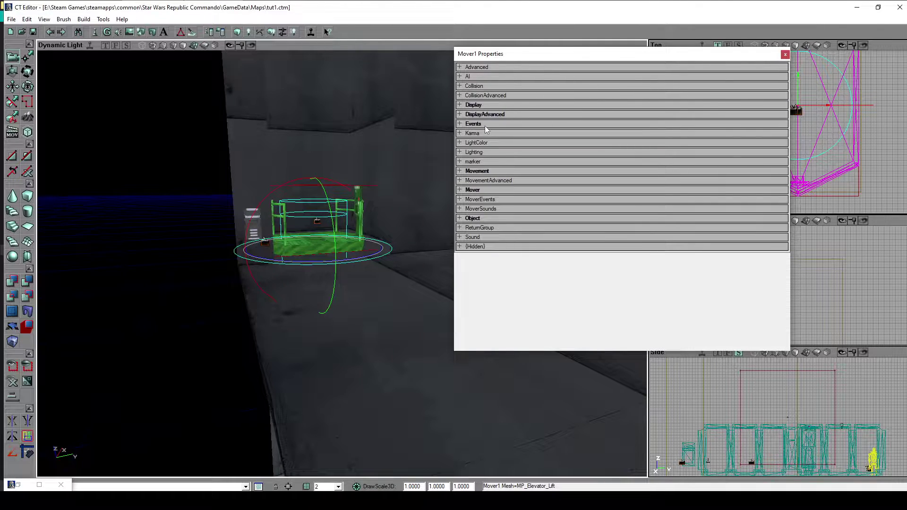
# Set the lift mover's Tag to Lift in the Events category, leaving the category collapsed.
pyautogui.click(485, 123)
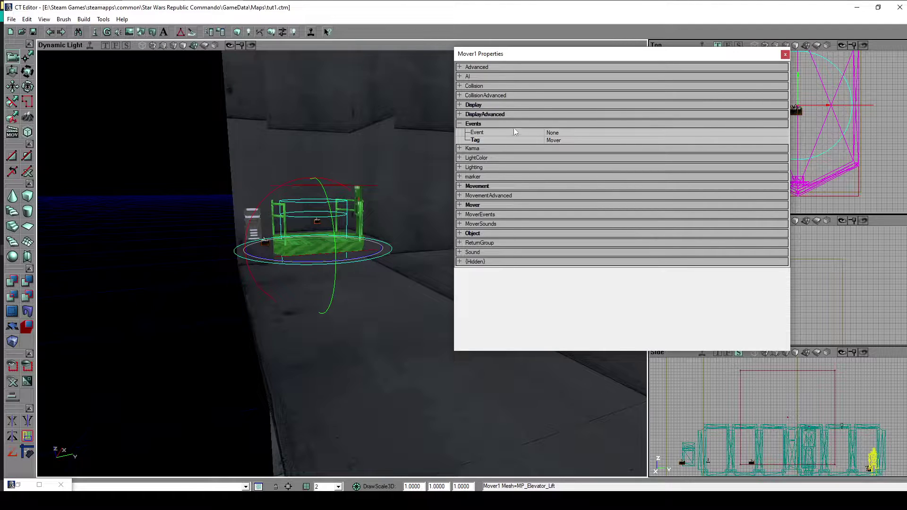
pyautogui.click(567, 140)
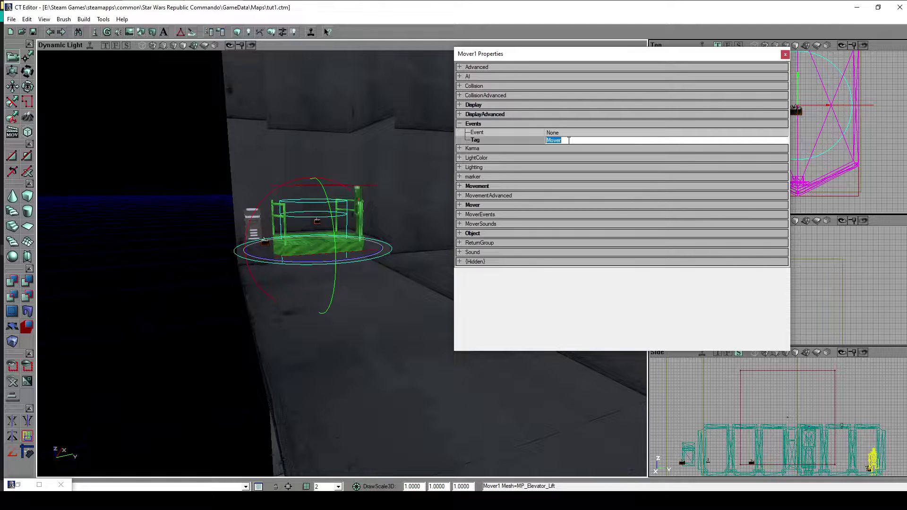
pyautogui.write('Lift')
pyautogui.press('Return')
pyautogui.moveTo(415, 199)
pyautogui.mouseDown()
pyautogui.moveTo(420, 189)
pyautogui.moveTo(392, 165)
pyautogui.moveTo(416, 194)
pyautogui.mouseUp()
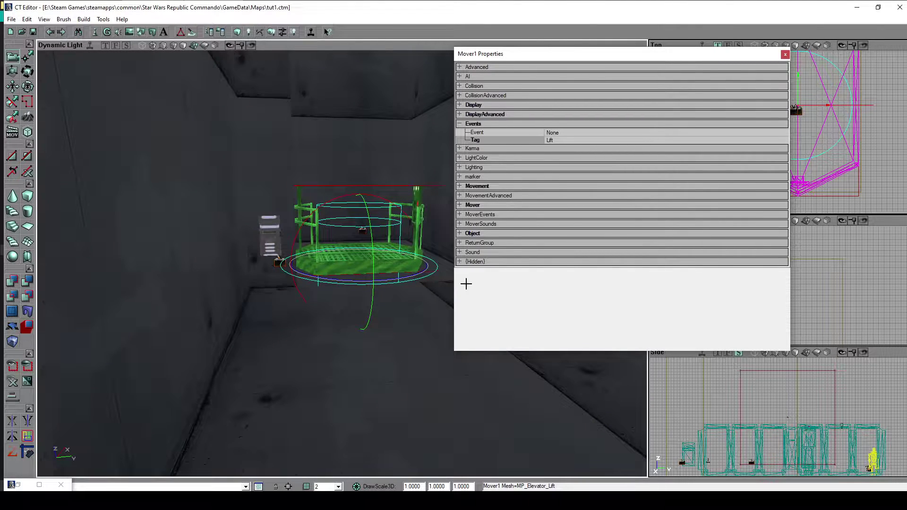
pyautogui.click(484, 123)
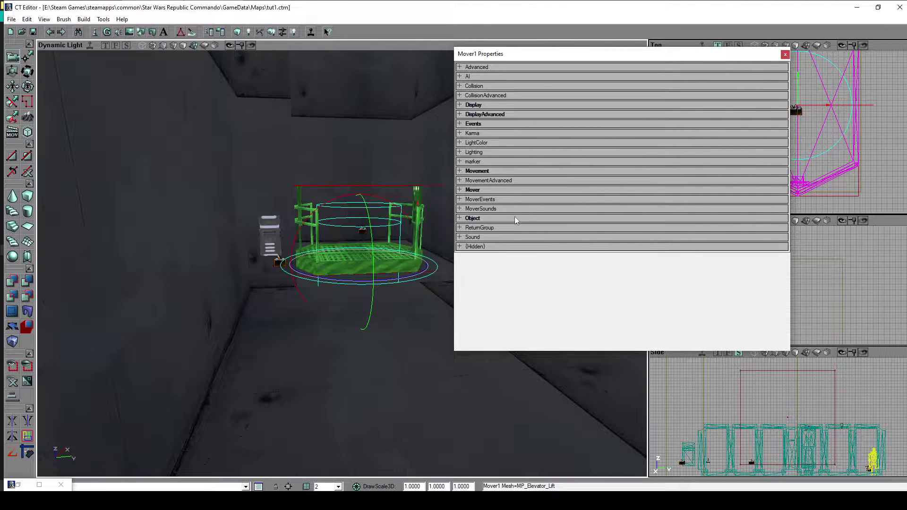
# Switch the lift mover to its Key 0 (Base) position at the lower floor.
pyautogui.moveTo(371, 340); pyautogui.dragTo(372, 425)
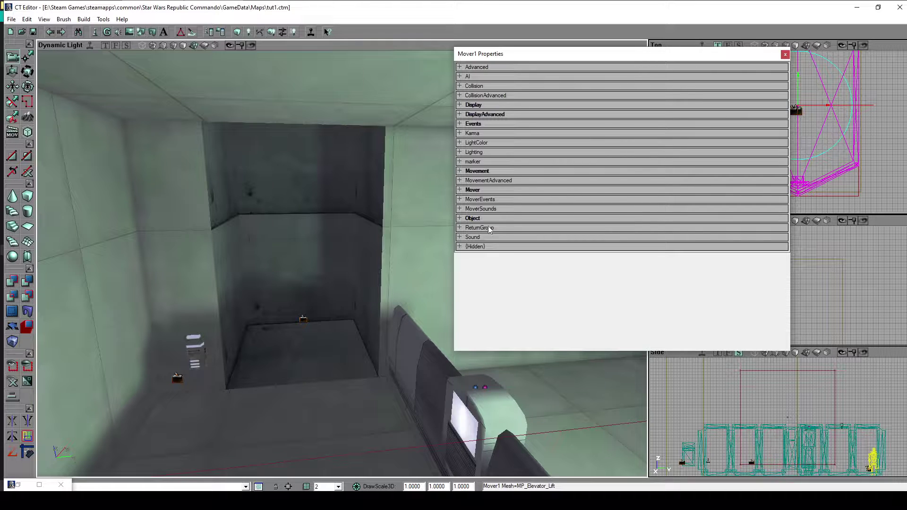
pyautogui.moveTo(332, 263); pyautogui.dragTo(332, 142, button='middle')
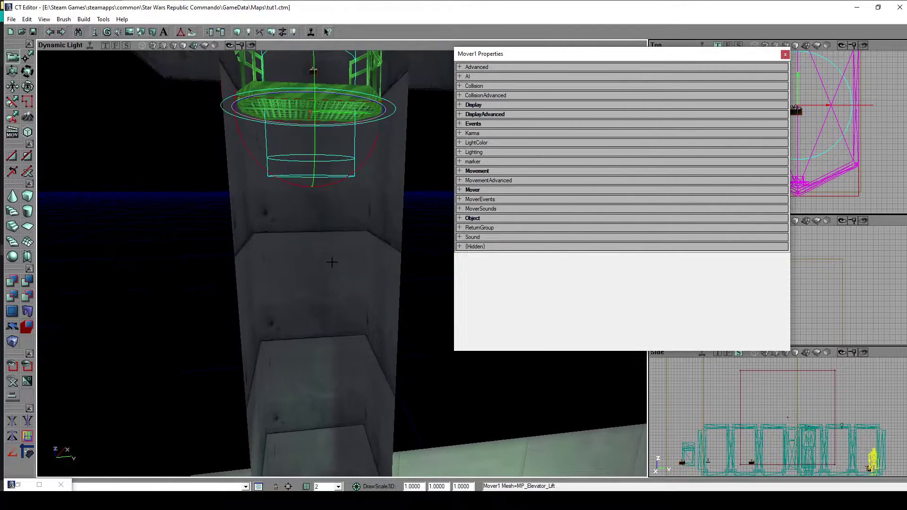
pyautogui.rightClick(360, 87)
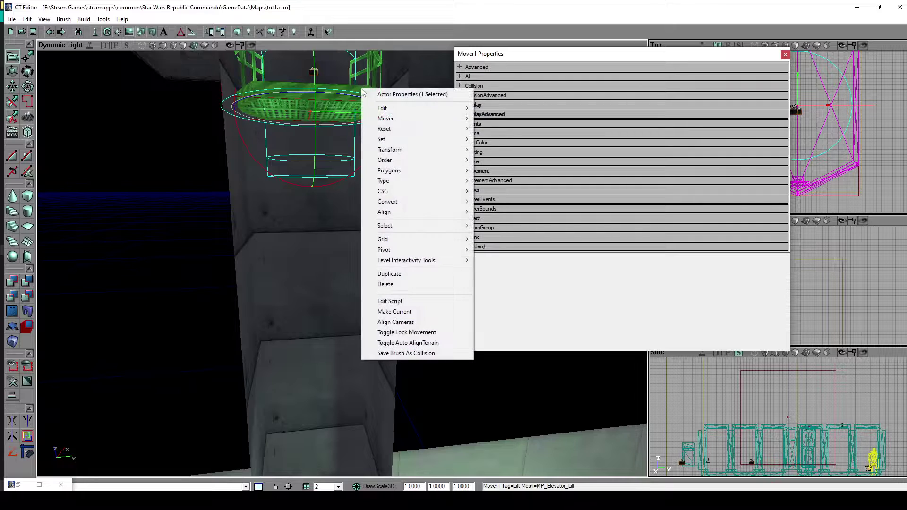
pyautogui.moveTo(437, 119)
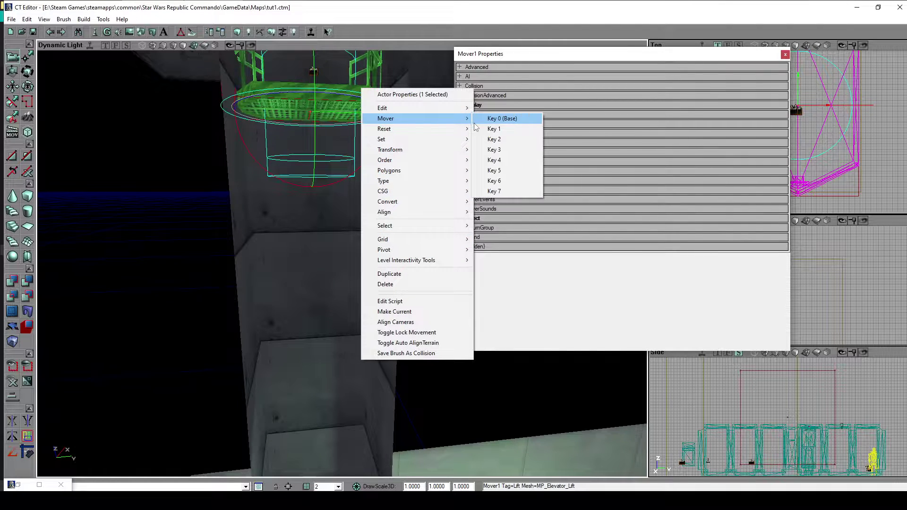
pyautogui.click(503, 128)
pyautogui.moveTo(352, 301); pyautogui.dragTo(353, 397, button='middle')
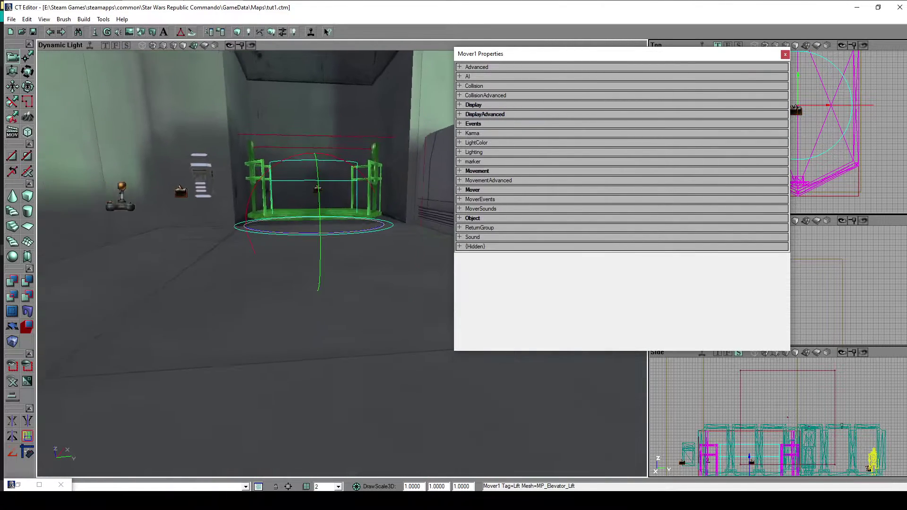
pyautogui.moveTo(352, 301)
pyautogui.mouseDown()
pyautogui.moveTo(352, 255)
pyautogui.moveTo(353, 293)
pyautogui.mouseUp()
pyautogui.moveTo(354, 313); pyautogui.dragTo(354, 265, button='middle')
pyautogui.moveTo(354, 313); pyautogui.dragTo(354, 358)
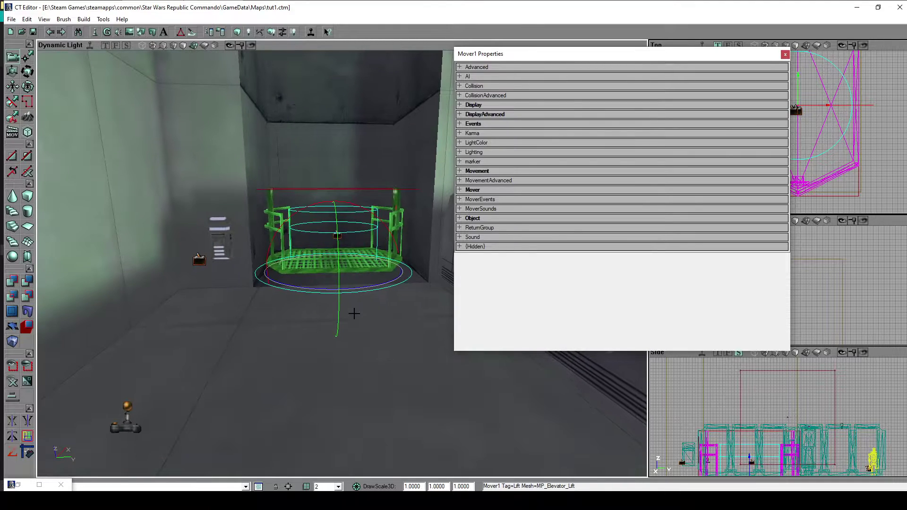
# Expand the mover's MoverSounds category and select the sound BD1X2662 from the Battle_Droid_1 group of the Character_Voice package.
pyautogui.click(494, 210)
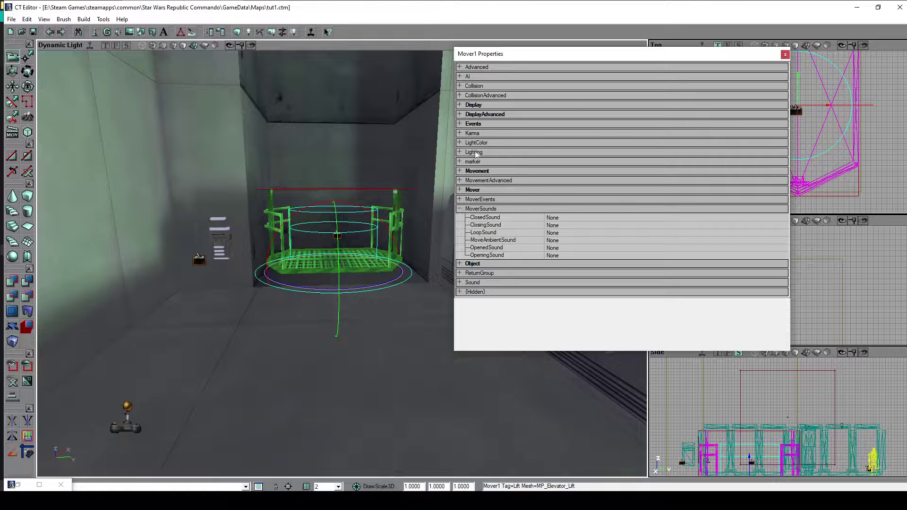
pyautogui.moveTo(329, 374); pyautogui.dragTo(329, 444)
pyautogui.moveTo(329, 265); pyautogui.dragTo(329, 132)
pyautogui.moveTo(382, 406); pyautogui.dragTo(383, 396)
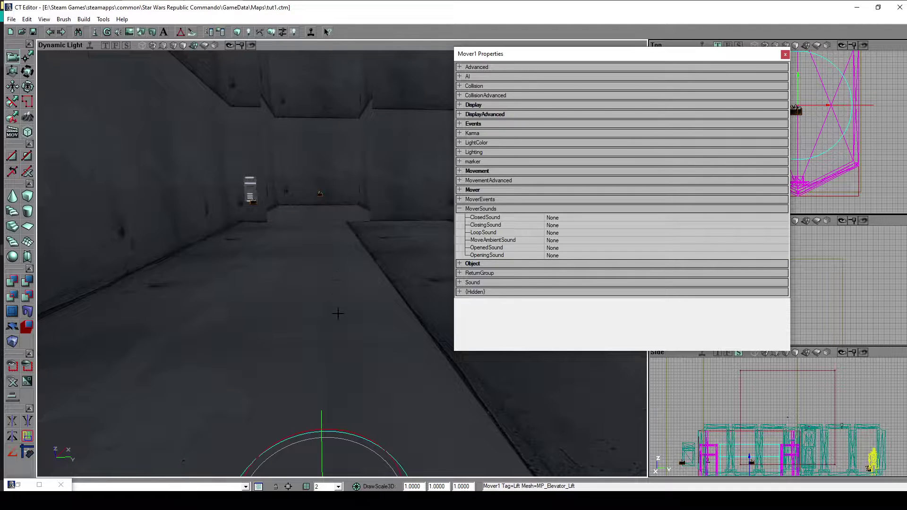
pyautogui.click(22, 486)
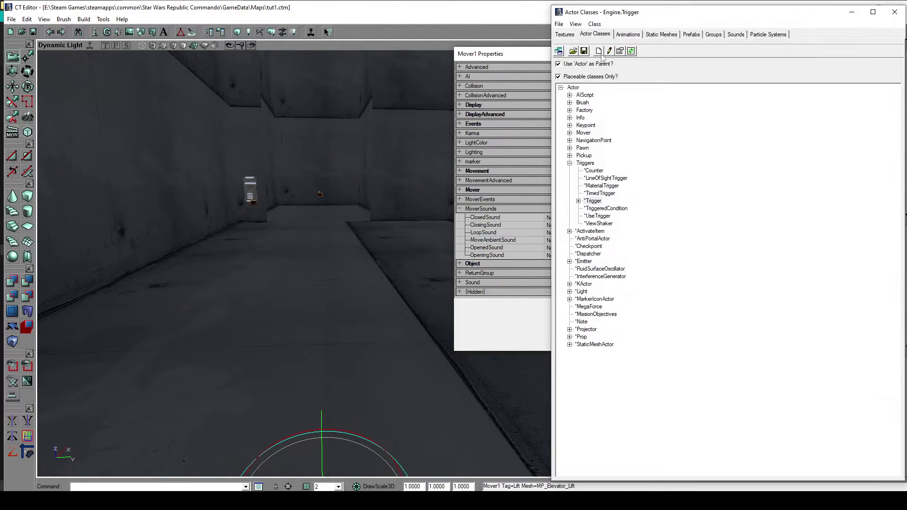
pyautogui.click(735, 34)
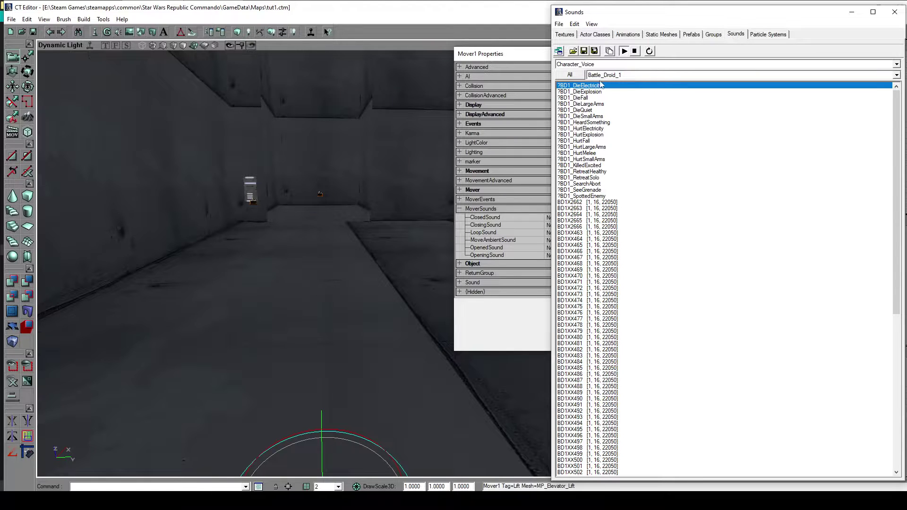
pyautogui.click(628, 203)
pyautogui.click(851, 12)
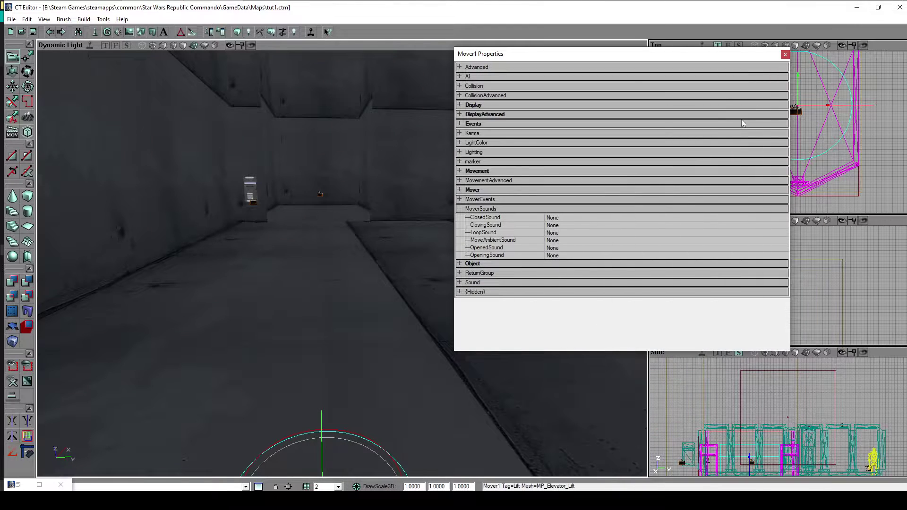
# Assign the selected sound to the lift mover's ClosedSound and OpenedSound, and collapse MoverSounds.
pyautogui.click(568, 219)
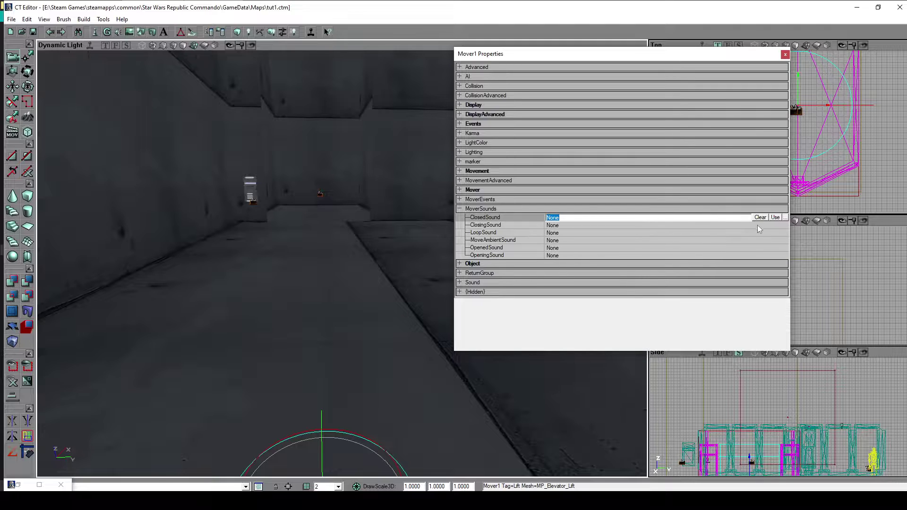
pyautogui.click(775, 217)
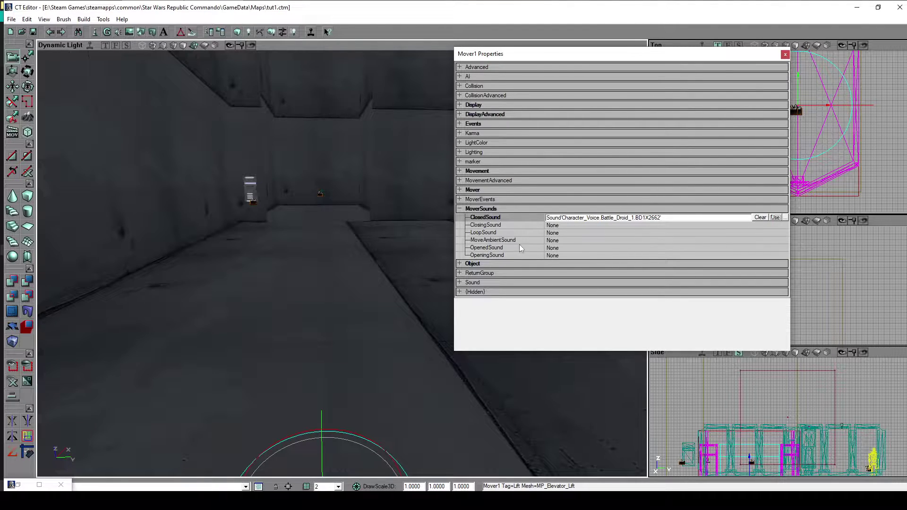
pyautogui.click(579, 248)
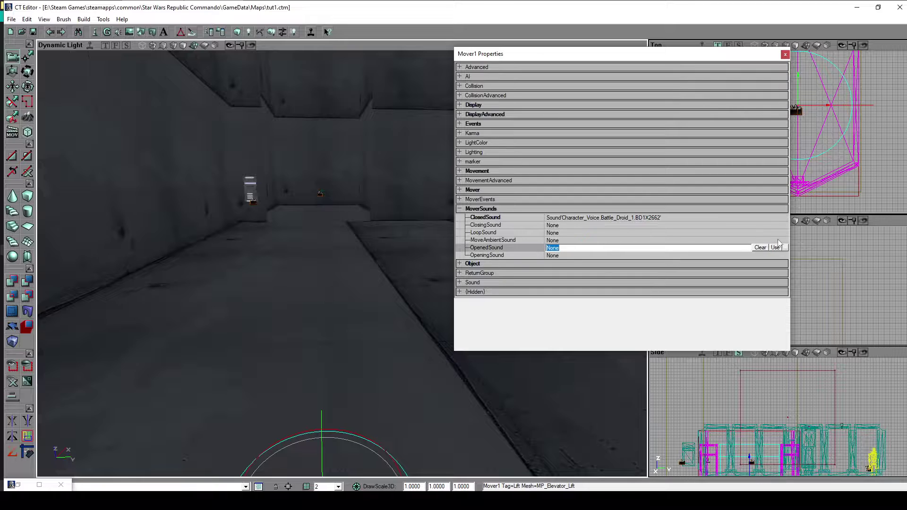
pyautogui.click(775, 247)
pyautogui.click(490, 210)
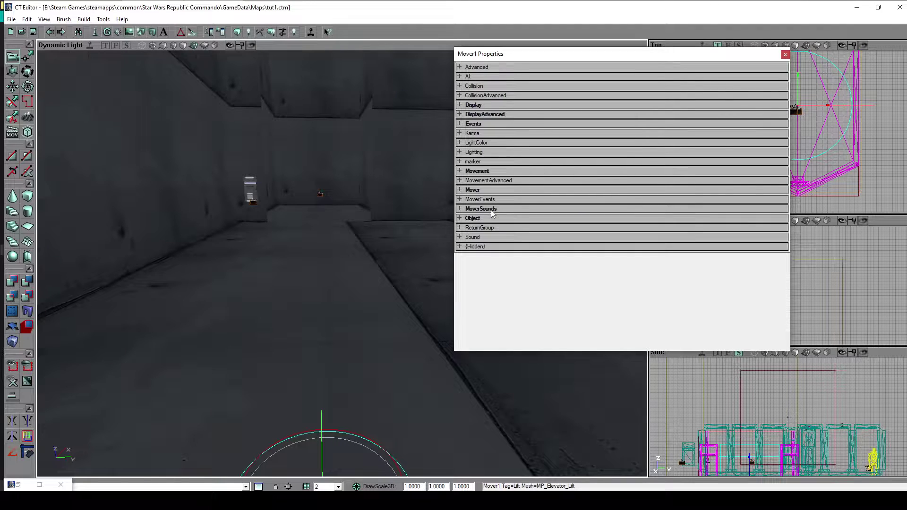
# Close the lift mover's properties and select the ZoneInfo actor on the lower room's floor.
pyautogui.click(781, 56)
pyautogui.moveTo(410, 258)
pyautogui.mouseDown()
pyautogui.moveTo(409, 189)
pyautogui.moveTo(409, 340)
pyautogui.moveTo(453, 302)
pyautogui.moveTo(404, 306)
pyautogui.moveTo(448, 278)
pyautogui.moveTo(474, 333)
pyautogui.moveTo(514, 297)
pyautogui.moveTo(529, 316)
pyautogui.moveTo(567, 293)
pyautogui.moveTo(609, 326)
pyautogui.moveTo(567, 312)
pyautogui.moveTo(555, 295)
pyautogui.moveTo(550, 307)
pyautogui.moveTo(590, 331)
pyautogui.moveTo(404, 272)
pyautogui.mouseUp()
pyautogui.click(399, 306)
pyautogui.moveTo(411, 204); pyautogui.dragTo(414, 267)
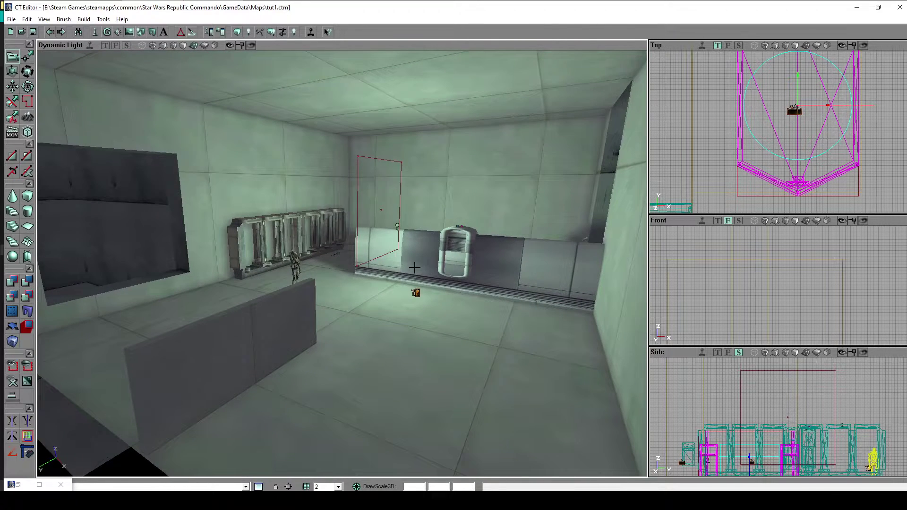
pyautogui.click(416, 292)
pyautogui.moveTo(422, 245)
pyautogui.mouseDown()
pyautogui.moveTo(430, 330)
pyautogui.moveTo(433, 245)
pyautogui.mouseUp()
pyautogui.moveTo(422, 302); pyautogui.dragTo(402, 326)
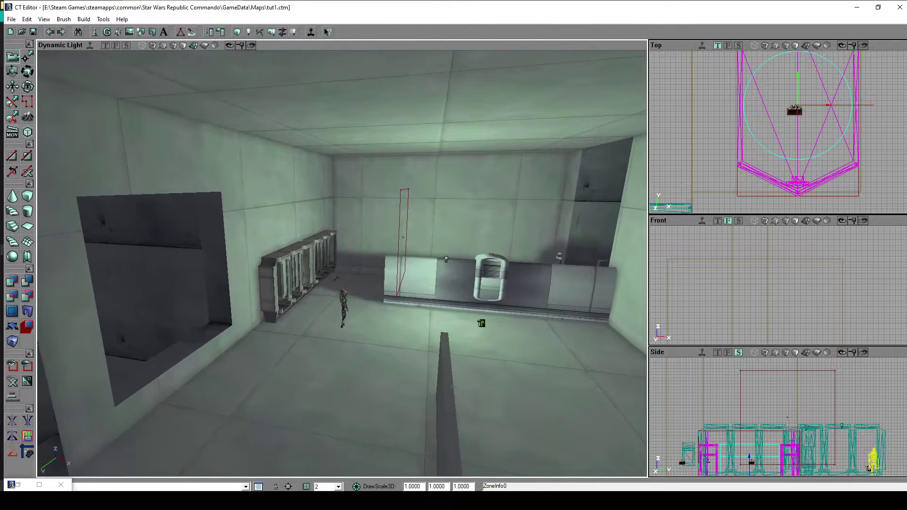
# Select the red sheet-shaped builder brush in the lower room, and open and dismiss the sheet brush builder.
pyautogui.moveTo(423, 262); pyautogui.dragTo(412, 246)
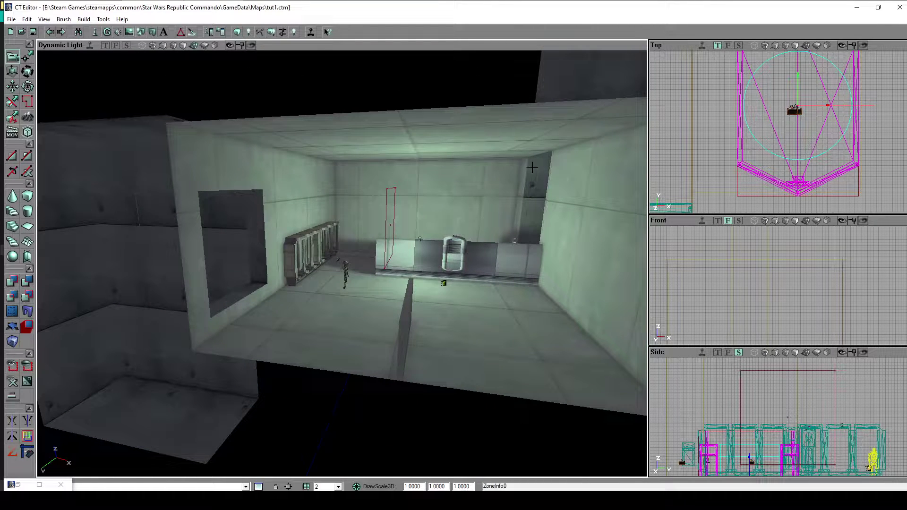
pyautogui.moveTo(528, 223); pyautogui.dragTo(510, 217, button='middle')
pyautogui.moveTo(510, 217); pyautogui.dragTo(510, 196)
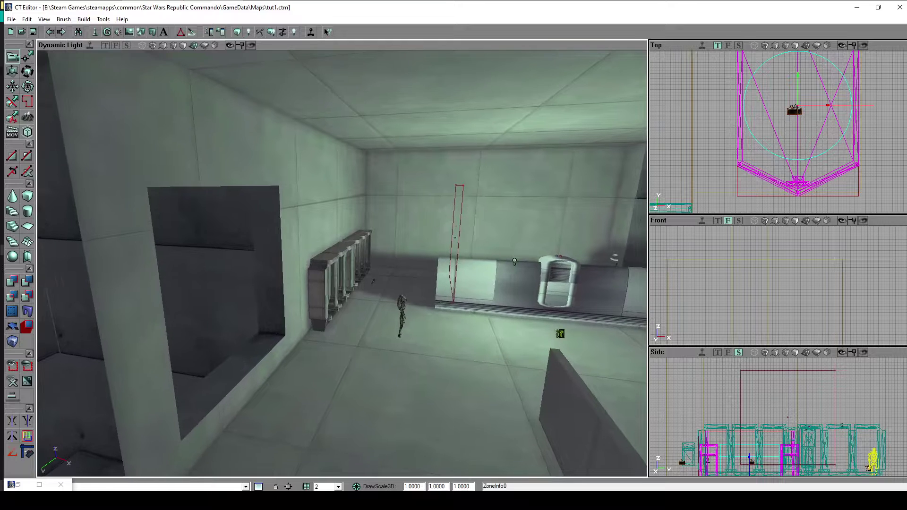
pyautogui.click(462, 201)
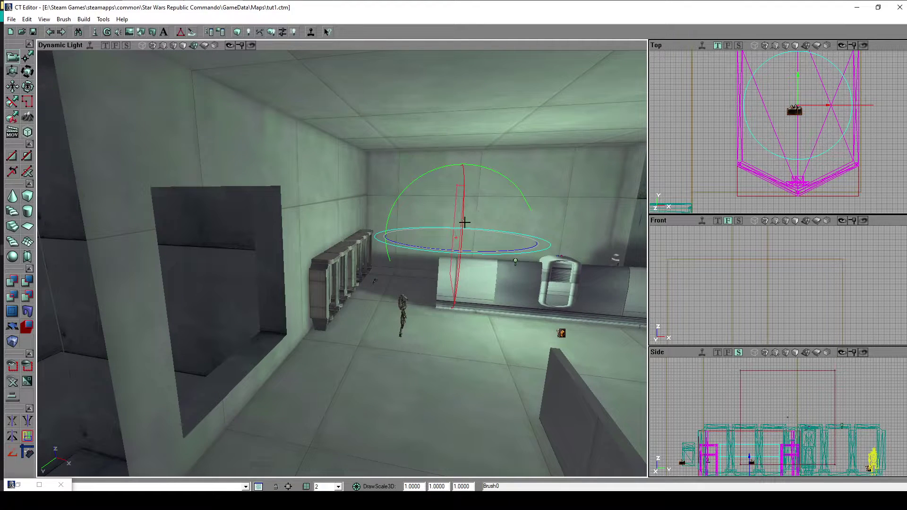
pyautogui.moveTo(519, 220); pyautogui.dragTo(534, 191)
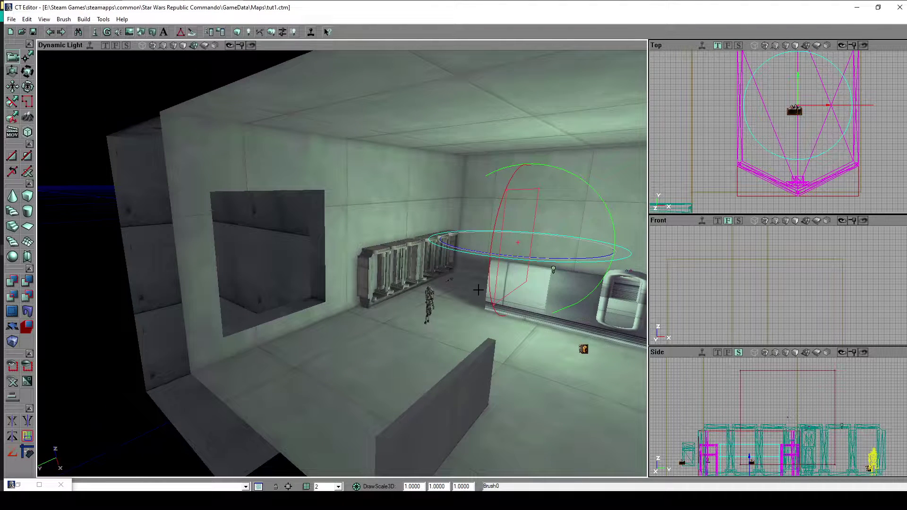
pyautogui.moveTo(618, 363); pyautogui.dragTo(520, 335)
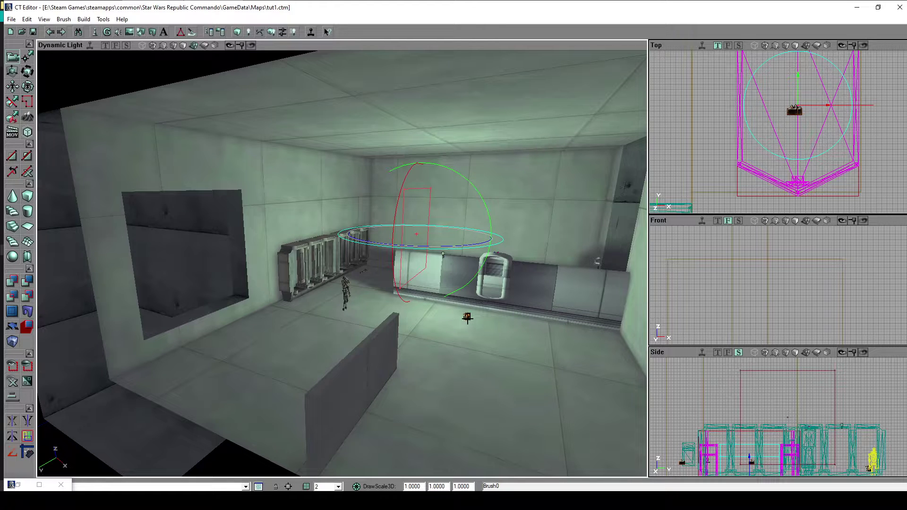
pyautogui.moveTo(516, 350); pyautogui.dragTo(425, 338)
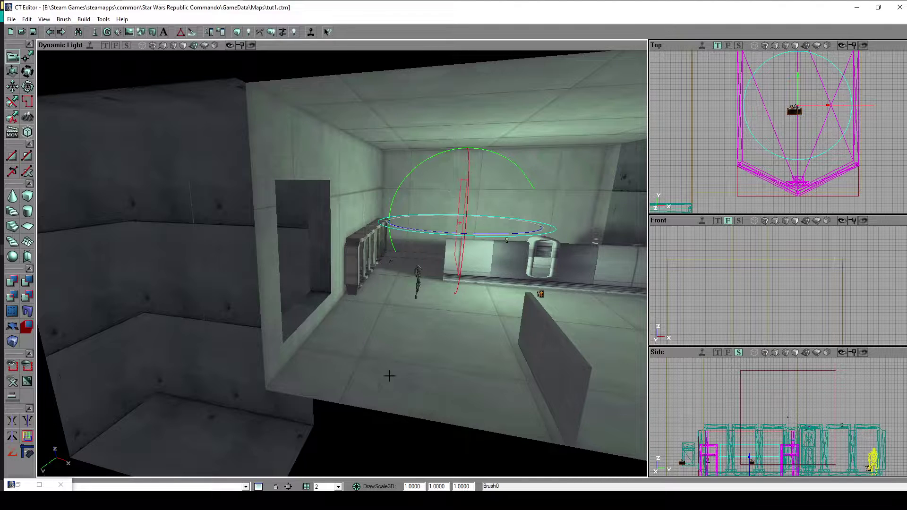
pyautogui.moveTo(486, 310); pyautogui.dragTo(461, 307)
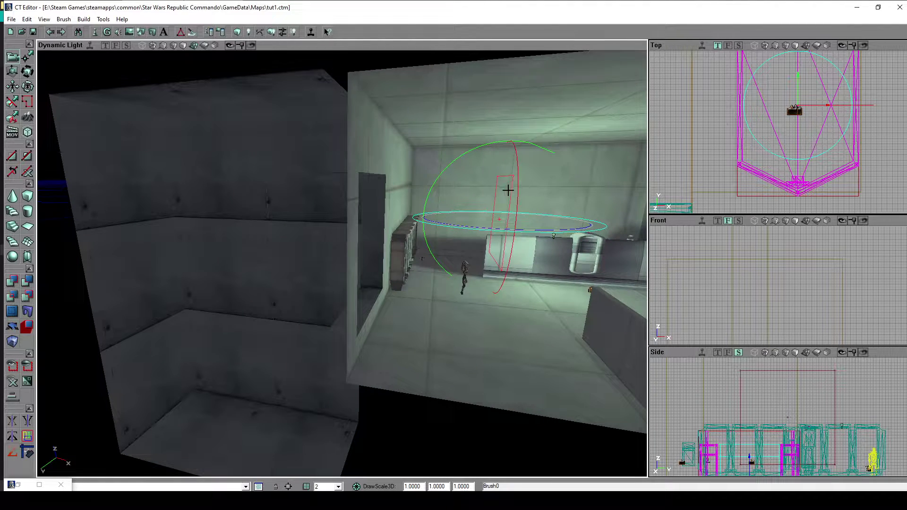
pyautogui.moveTo(480, 265); pyautogui.dragTo(515, 189)
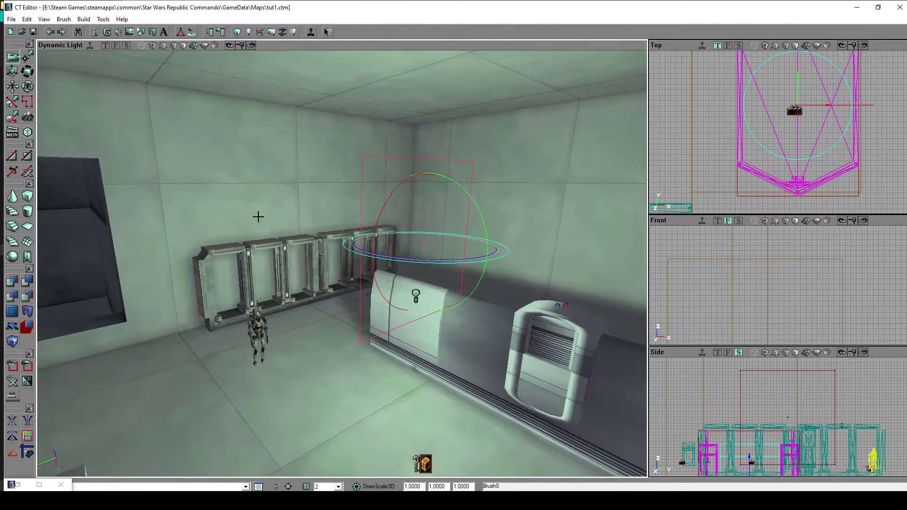
pyautogui.rightClick(29, 228)
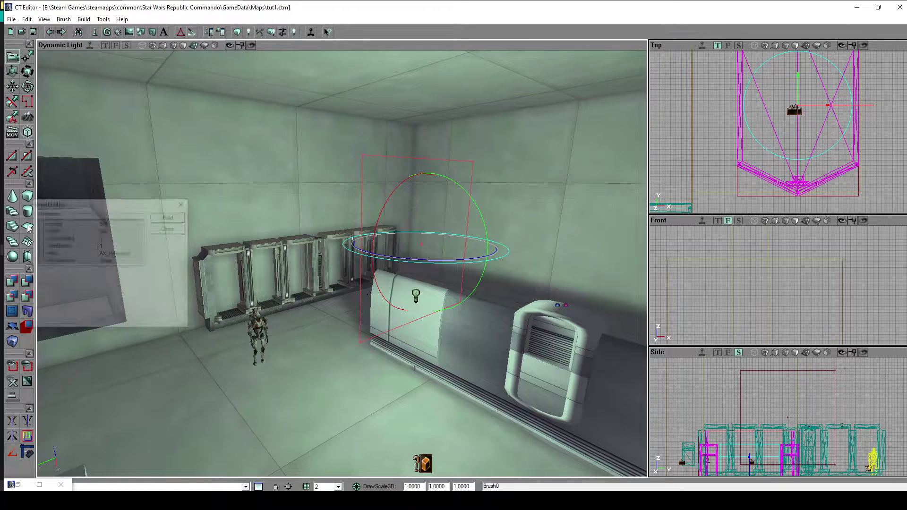
pyautogui.click(183, 203)
# Move the builder brush to the rectangular opening in the lower room's wall beside the row of racks.
pyautogui.moveTo(504, 210)
pyautogui.mouseDown()
pyautogui.moveTo(228, 212)
pyautogui.moveTo(171, 202)
pyautogui.moveTo(166, 191)
pyautogui.mouseUp()
pyautogui.keyDown('ctrl'); pyautogui.moveTo(228, 227); pyautogui.dragTo(233, 227); pyautogui.keyUp('ctrl')
pyautogui.keyDown('ctrl'); pyautogui.moveTo(174, 191); pyautogui.dragTo(175, 191); pyautogui.keyUp('ctrl')
pyautogui.moveTo(610, 291)
pyautogui.mouseDown()
pyautogui.moveTo(610, 237)
pyautogui.moveTo(610, 274)
pyautogui.mouseUp()
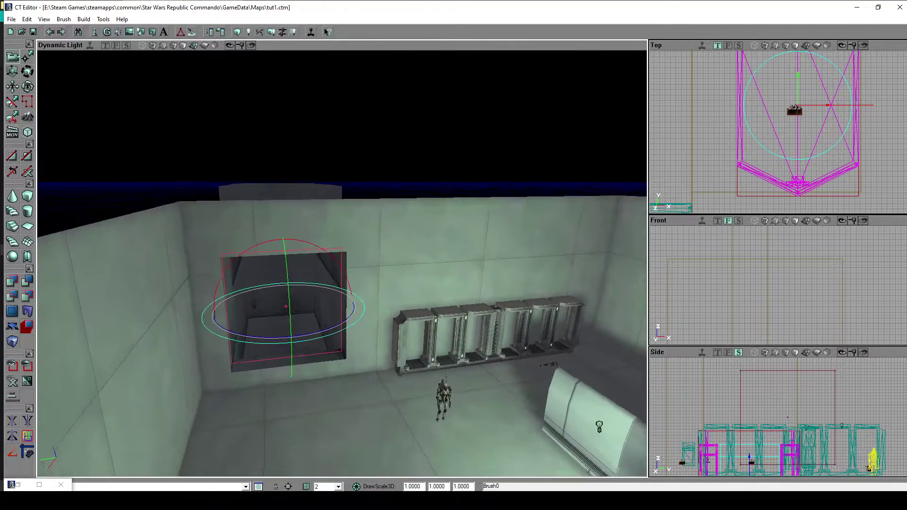
pyautogui.moveTo(610, 274); pyautogui.dragTo(642, 288, button='right')
pyautogui.moveTo(610, 291); pyautogui.dragTo(643, 291)
pyautogui.moveTo(498, 287)
pyautogui.mouseDown()
pyautogui.moveTo(524, 330)
pyautogui.moveTo(477, 326)
pyautogui.moveTo(506, 302)
pyautogui.moveTo(498, 288)
pyautogui.mouseUp()
pyautogui.moveTo(831, 329); pyautogui.dragTo(821, 260)
pyautogui.moveTo(775, 322)
pyautogui.mouseDown()
pyautogui.moveTo(751, 307)
pyautogui.moveTo(748, 261)
pyautogui.mouseUp()
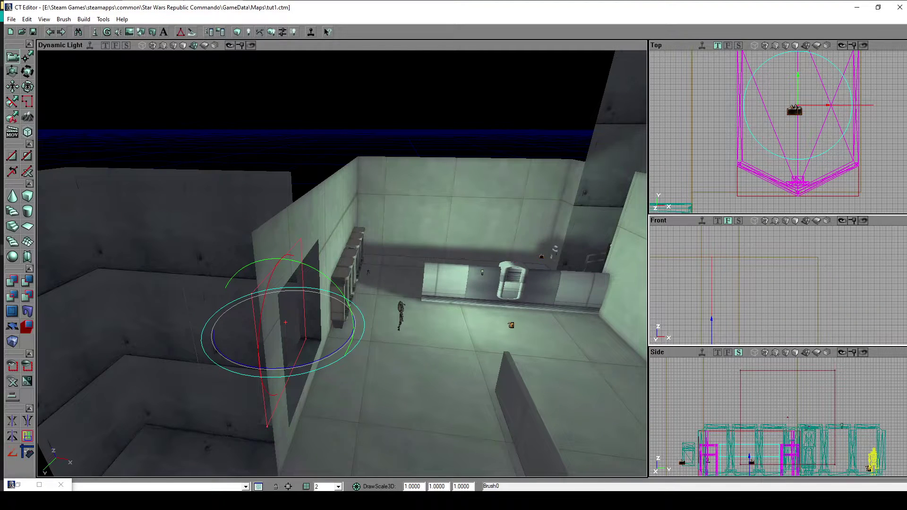
# Examine the builder brush's position against the wall opening up close in the Front, Side and Top views.
pyautogui.moveTo(711, 293)
pyautogui.keyDown('ctrl'); pyautogui.mouseDown()
pyautogui.moveTo(718, 292)
pyautogui.moveTo(740, 156)
pyautogui.moveTo(735, 110)
pyautogui.mouseUp(); pyautogui.keyUp('ctrl')
pyautogui.scroll(1, 720, 279)
pyautogui.moveTo(714, 275); pyautogui.dragTo(729, 350)
pyautogui.moveTo(247, 424); pyautogui.dragTo(274, 326)
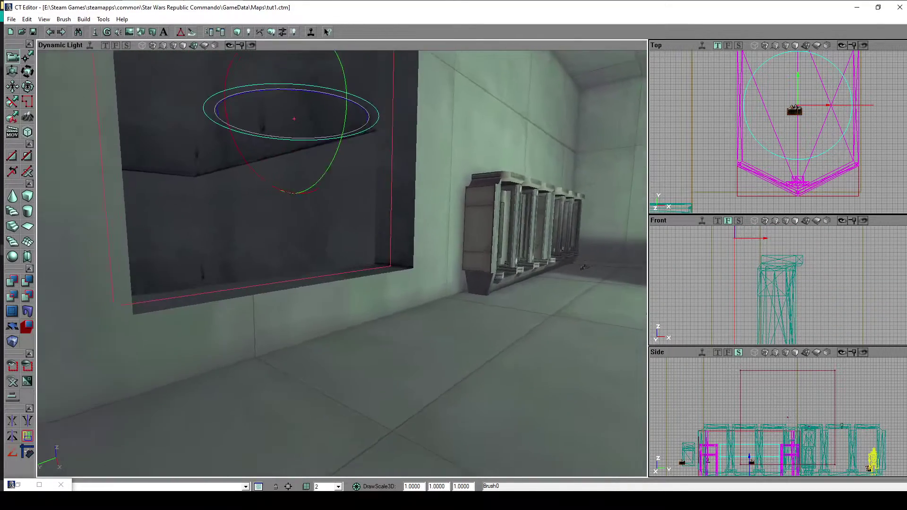
pyautogui.moveTo(283, 361); pyautogui.dragTo(333, 421)
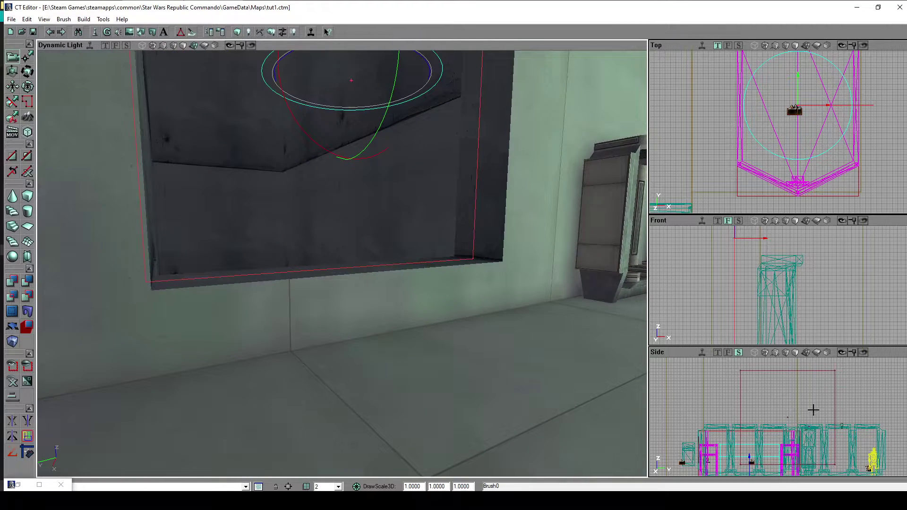
pyautogui.moveTo(812, 410); pyautogui.dragTo(727, 385)
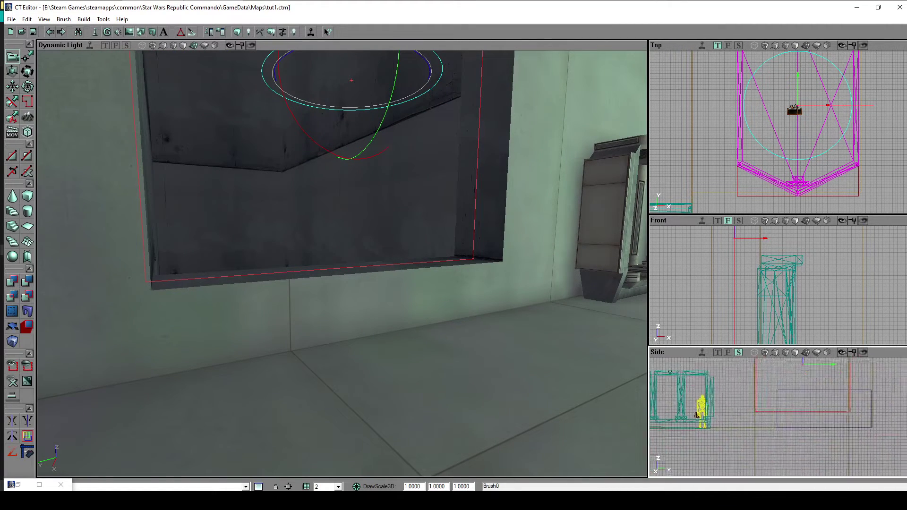
pyautogui.moveTo(822, 439); pyautogui.dragTo(795, 437)
pyautogui.scroll(3, 795, 437)
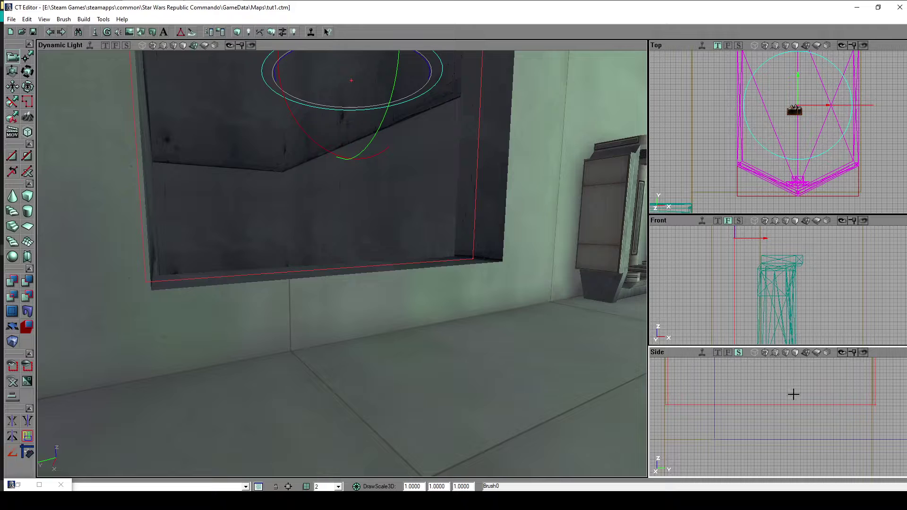
pyautogui.moveTo(774, 142); pyautogui.dragTo(802, 126)
pyautogui.scroll(-7, 761, 117)
pyautogui.scroll(3, 731, 158)
pyautogui.moveTo(730, 157); pyautogui.dragTo(832, 139)
pyautogui.scroll(4, 864, 143)
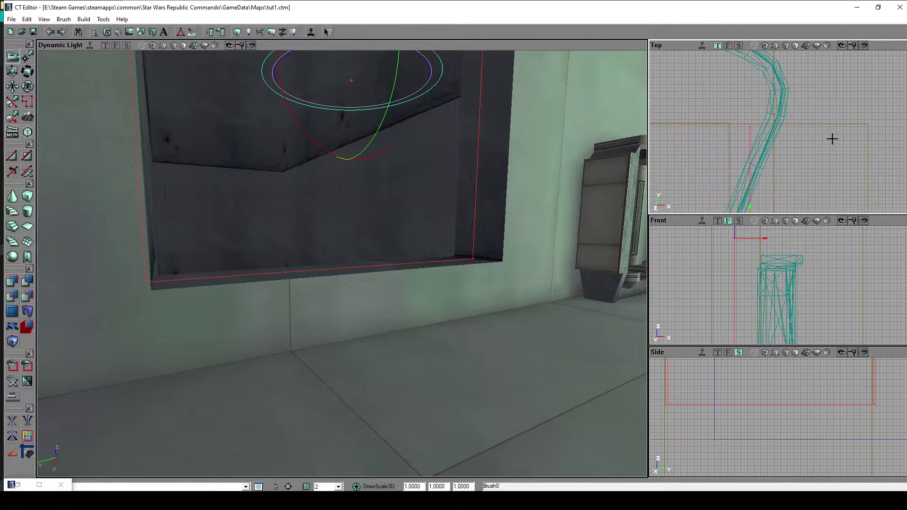
pyautogui.scroll(2, 832, 139)
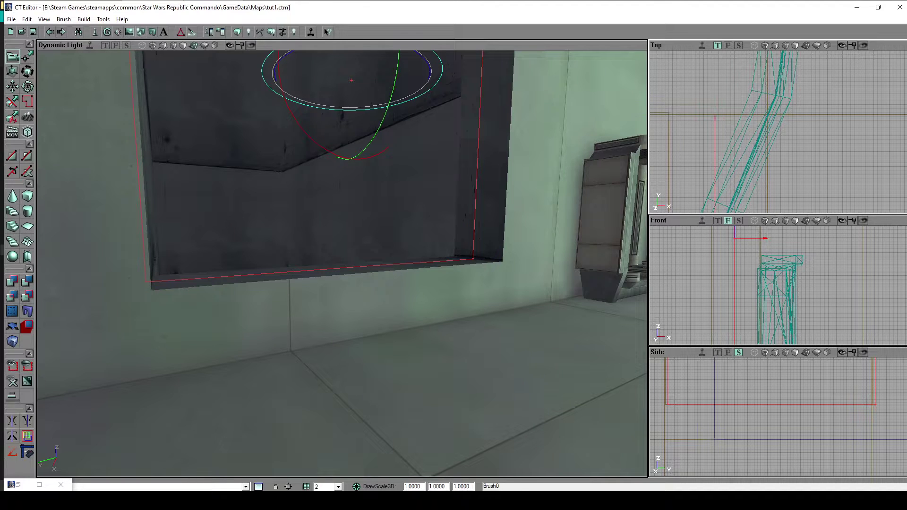
# Line the builder brush up with the side edges of the wall opening.
pyautogui.moveTo(607, 187); pyautogui.dragTo(600, 142)
pyautogui.moveTo(342, 198); pyautogui.dragTo(222, 257)
pyautogui.moveTo(341, 264); pyautogui.dragTo(396, 279)
pyautogui.moveTo(631, 342); pyautogui.dragTo(634, 293)
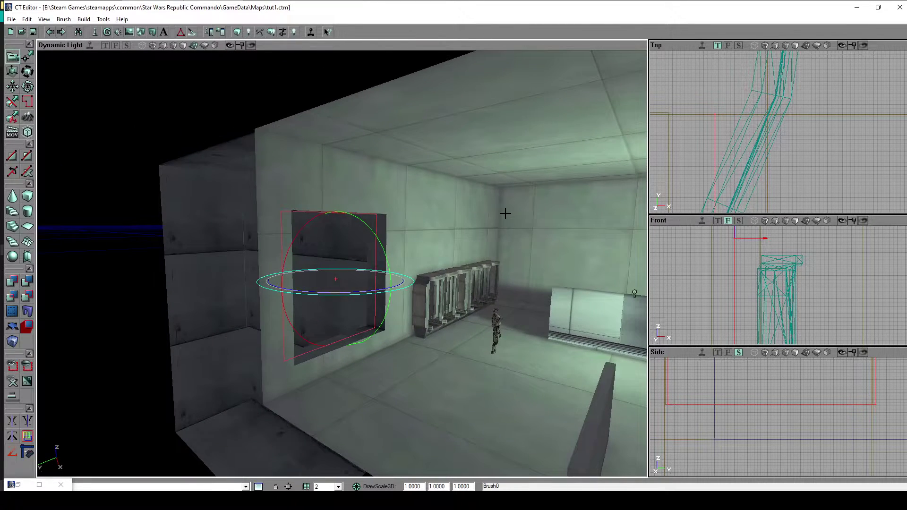
pyautogui.moveTo(505, 214); pyautogui.dragTo(566, 260, button='right')
pyautogui.moveTo(504, 214); pyautogui.dragTo(442, 270)
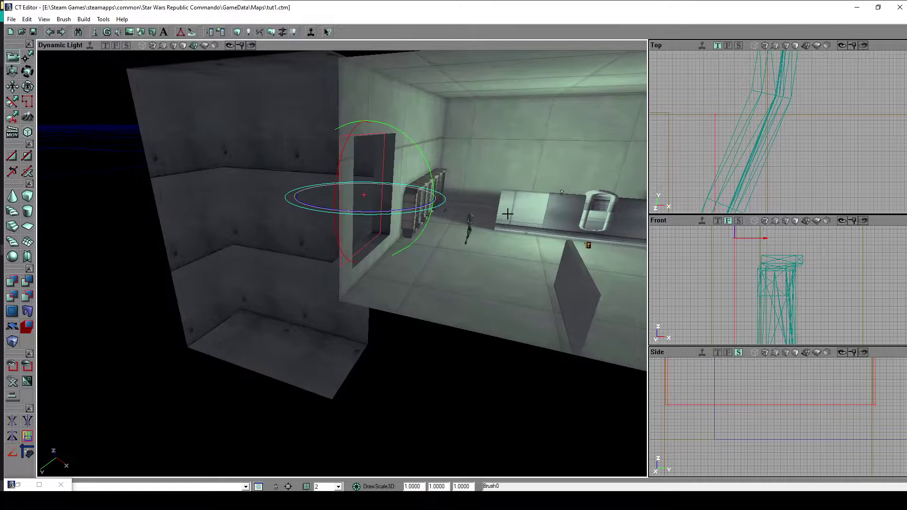
pyautogui.moveTo(322, 298); pyautogui.dragTo(326, 298)
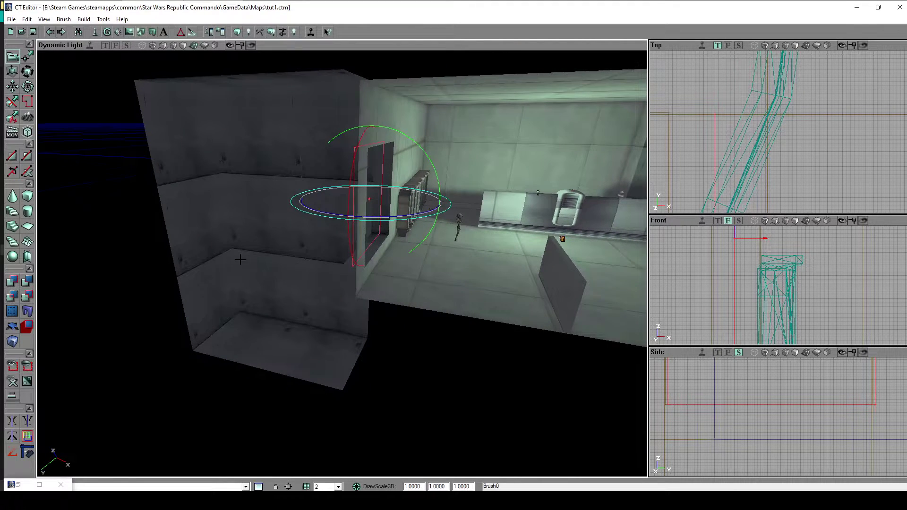
# Add the builder sheet as a solid special brush using the Regular Brush prefab with Portal, Invisible and Two Sided flags.
pyautogui.click(13, 312)
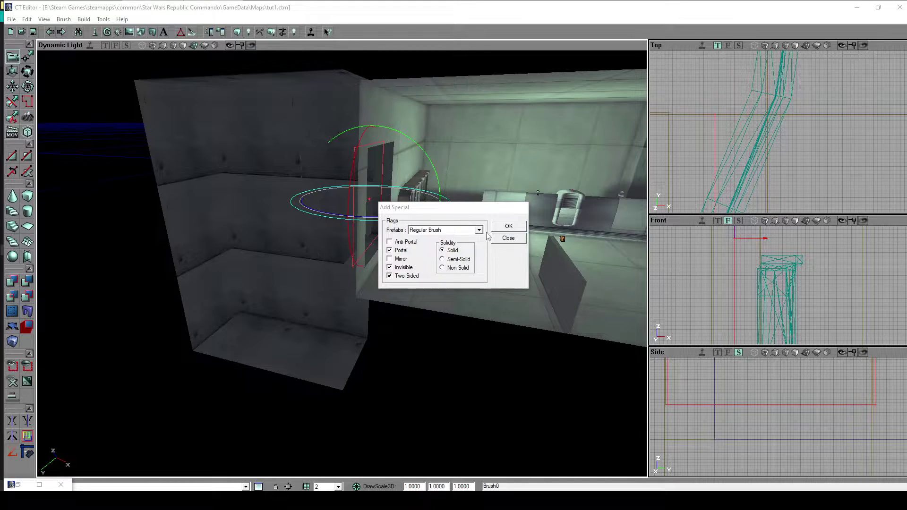
pyautogui.click(517, 228)
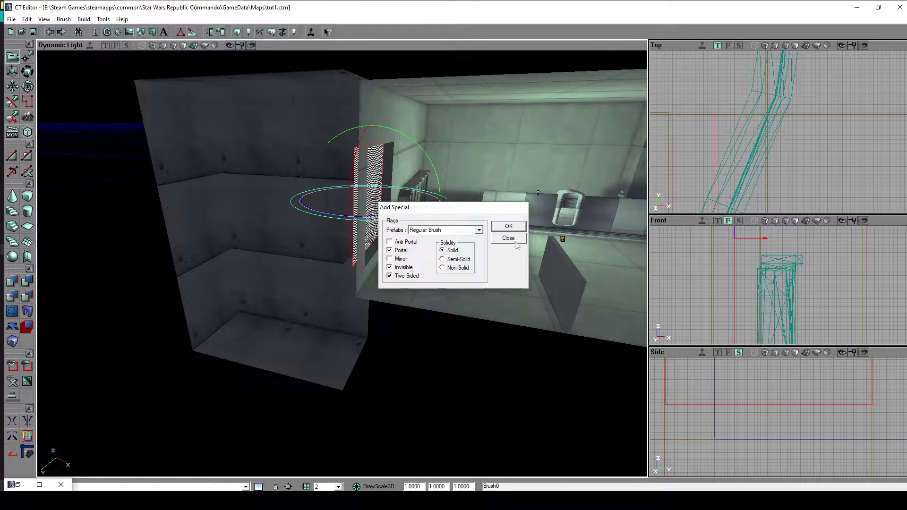
pyautogui.click(515, 242)
# Select the new portal sheet's surface, apply the _window texture to it, and minimize the texture browser.
pyautogui.moveTo(515, 242)
pyautogui.mouseDown()
pyautogui.moveTo(562, 265)
pyautogui.moveTo(496, 246)
pyautogui.moveTo(524, 217)
pyautogui.moveTo(491, 185)
pyautogui.moveTo(543, 189)
pyautogui.moveTo(501, 222)
pyautogui.moveTo(543, 198)
pyautogui.moveTo(538, 217)
pyautogui.moveTo(496, 222)
pyautogui.moveTo(557, 212)
pyautogui.mouseUp()
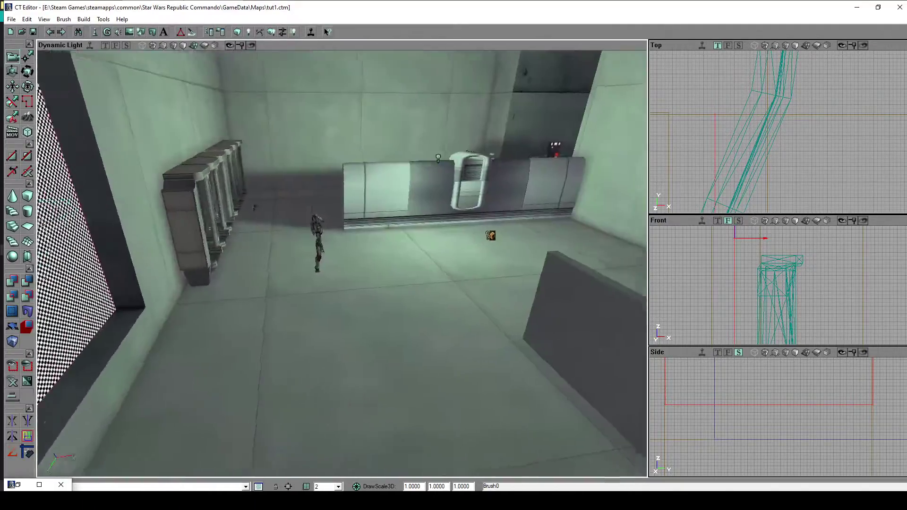
pyautogui.moveTo(341, 143)
pyautogui.mouseDown()
pyautogui.moveTo(283, 156)
pyautogui.moveTo(312, 122)
pyautogui.moveTo(306, 144)
pyautogui.mouseUp()
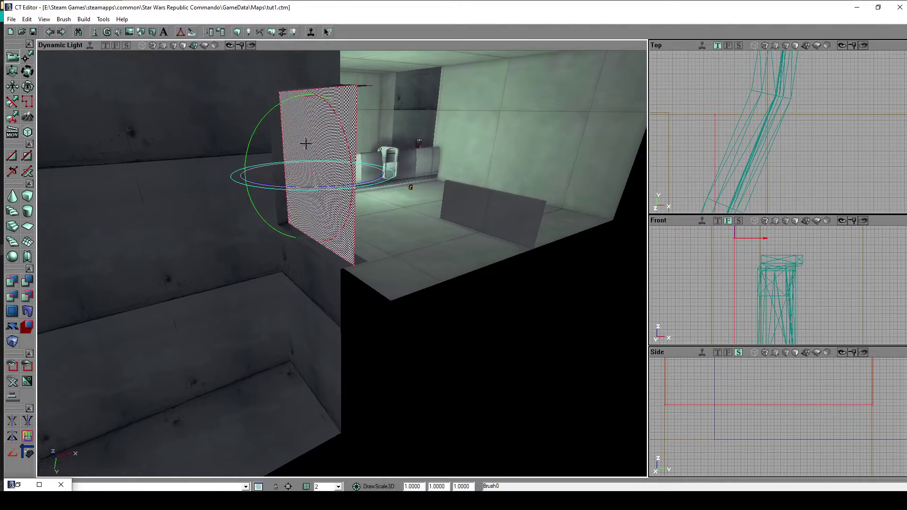
pyautogui.click(314, 126)
pyautogui.click(39, 484)
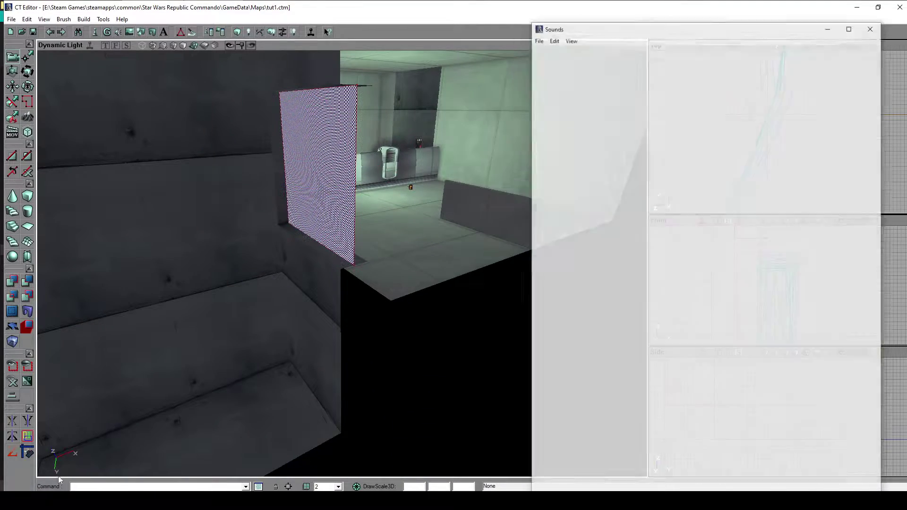
pyautogui.click(565, 34)
pyautogui.click(802, 159)
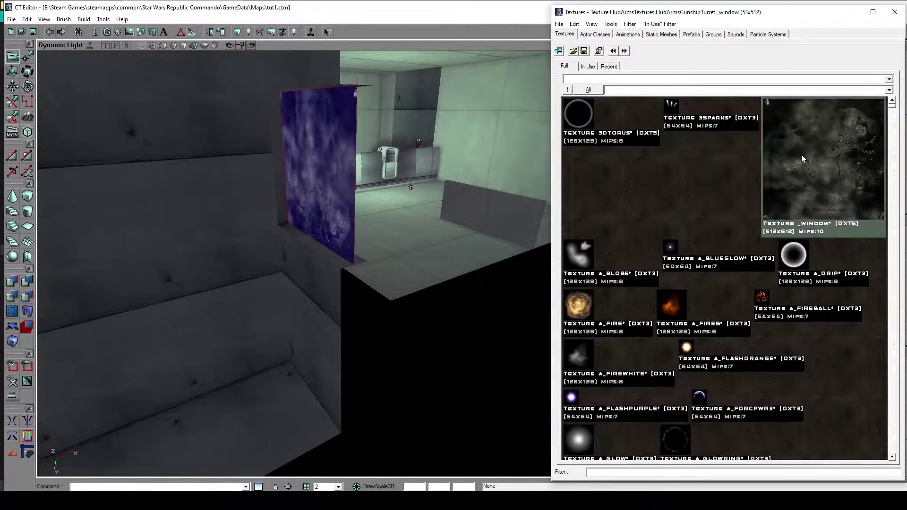
pyautogui.moveTo(400, 207)
pyautogui.mouseDown()
pyautogui.moveTo(331, 218)
pyautogui.moveTo(387, 180)
pyautogui.moveTo(378, 213)
pyautogui.moveTo(425, 208)
pyautogui.moveTo(399, 207)
pyautogui.mouseUp()
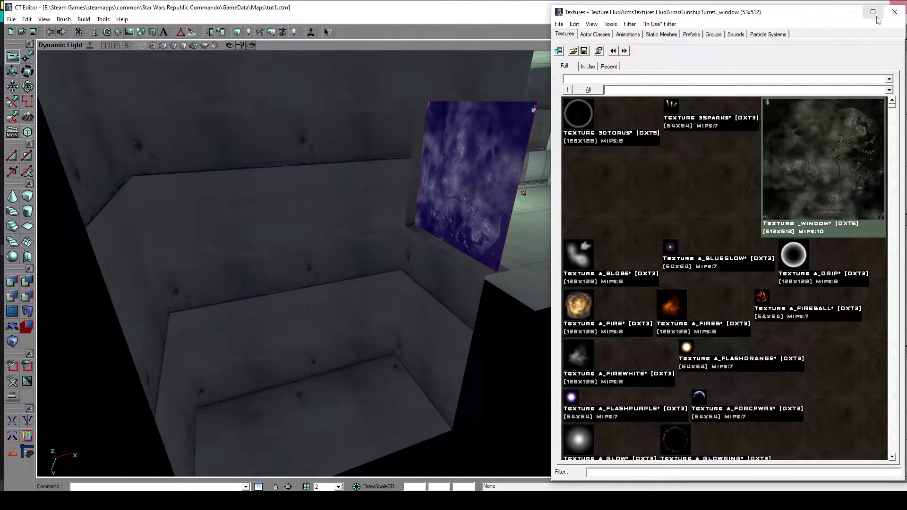
pyautogui.click(852, 12)
# Build the map and close the Map Check window.
pyautogui.click(83, 19)
pyautogui.click(94, 97)
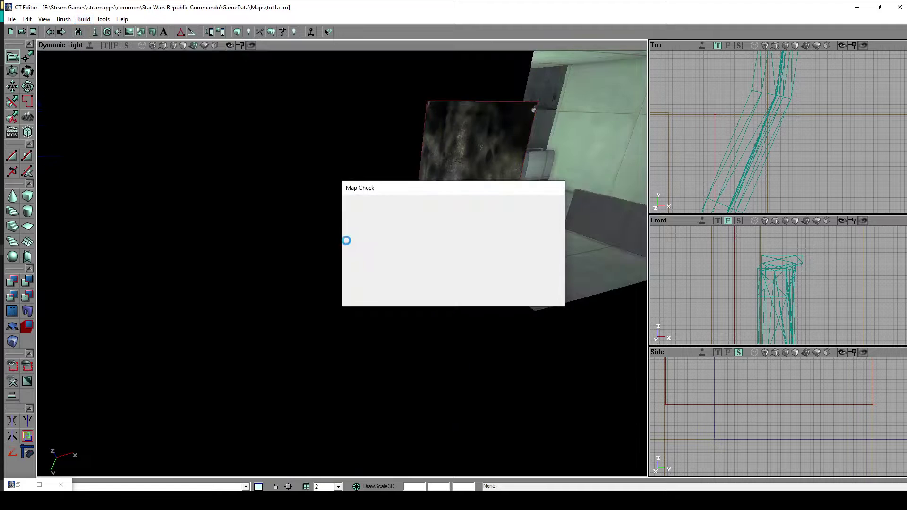
pyautogui.click(549, 300)
# Switch the perspective view to Textured and examine the portal sheet in the opening and the rooms around it.
pyautogui.moveTo(550, 284); pyautogui.dragTo(571, 175)
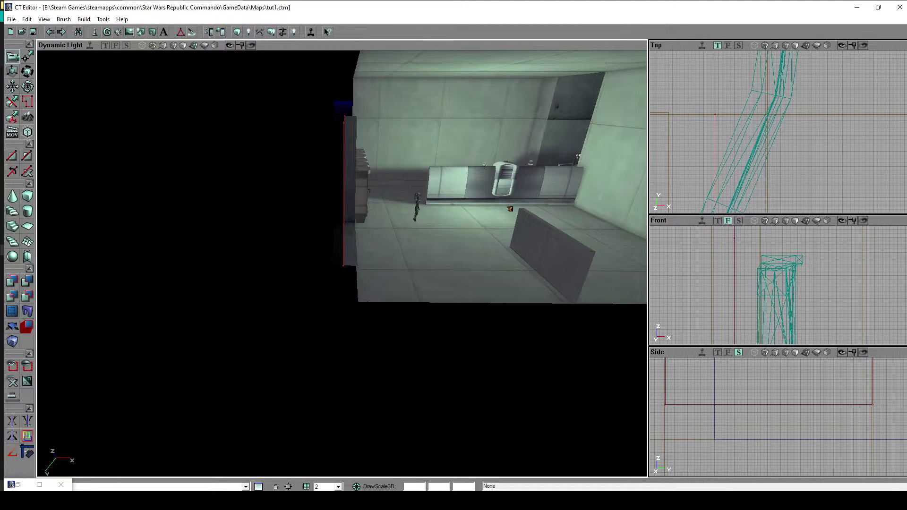
pyautogui.click(174, 46)
pyautogui.moveTo(293, 204); pyautogui.dragTo(259, 165)
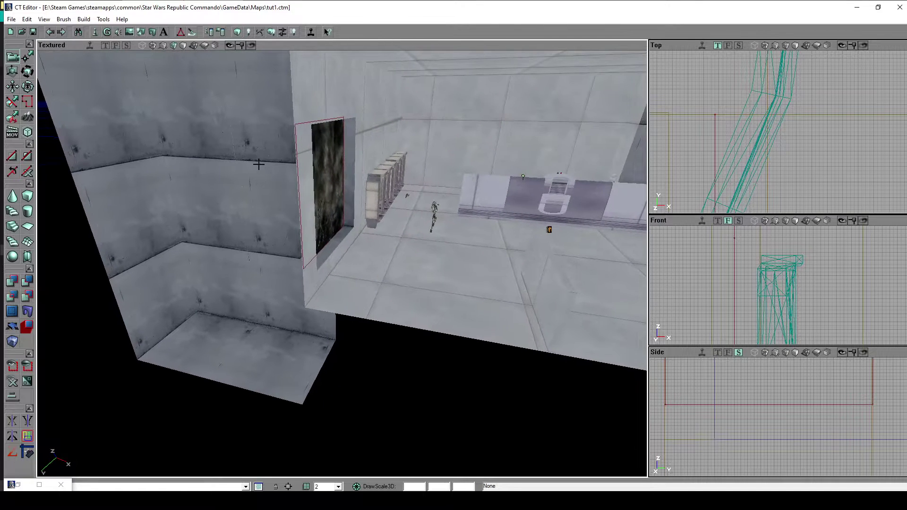
pyautogui.moveTo(353, 195); pyautogui.dragTo(395, 154)
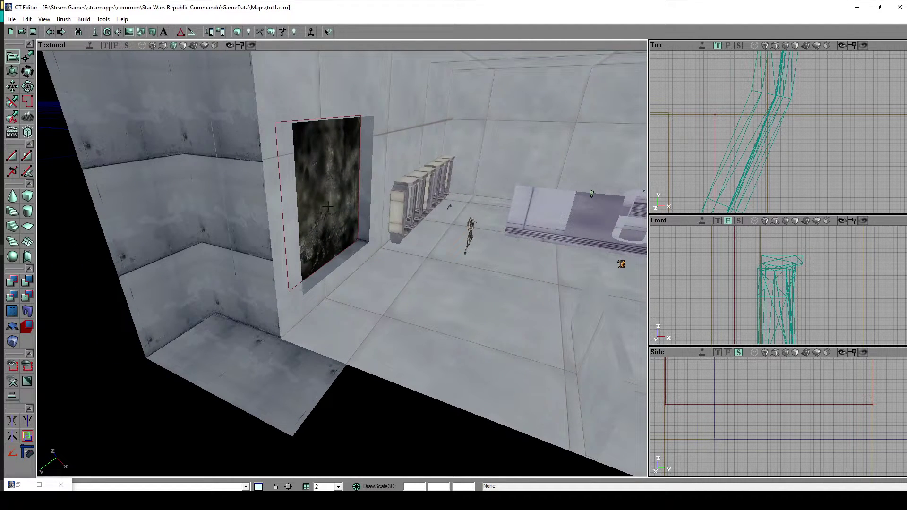
pyautogui.moveTo(452, 266); pyautogui.dragTo(384, 198)
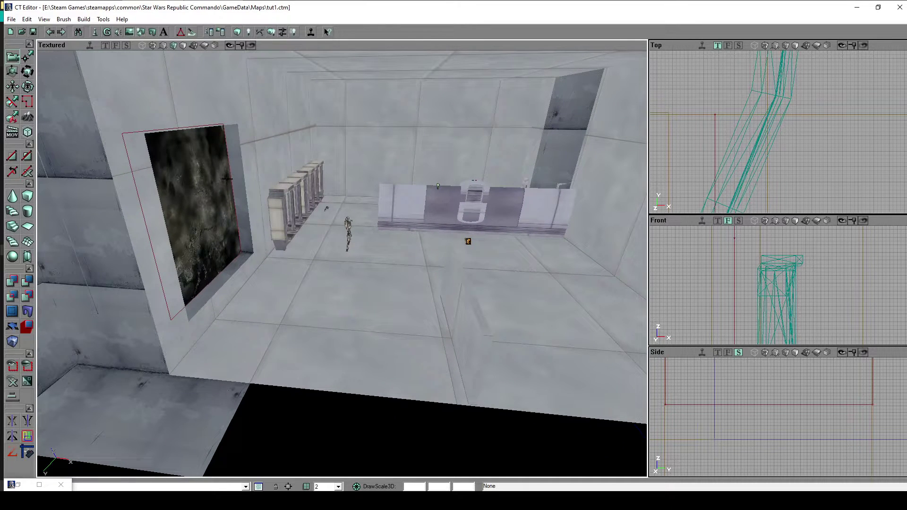
pyautogui.moveTo(327, 261); pyautogui.dragTo(310, 176)
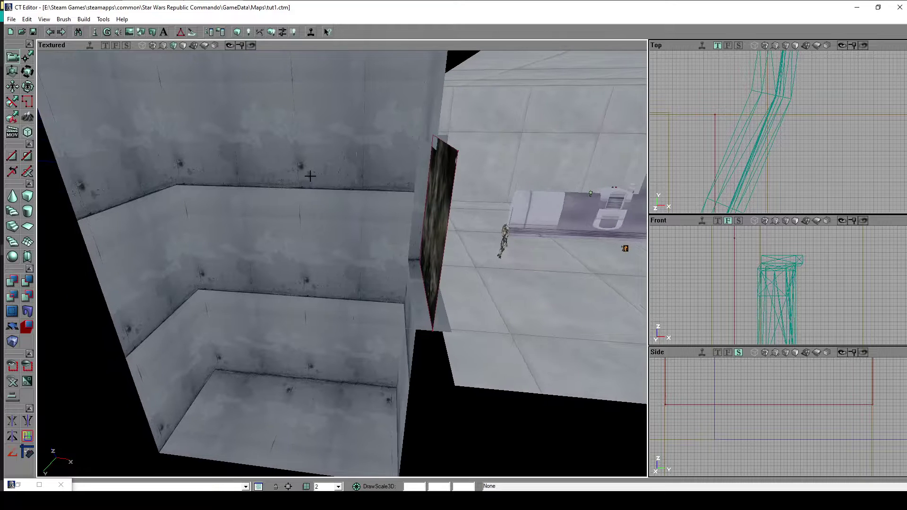
pyautogui.moveTo(428, 259); pyautogui.dragTo(465, 258)
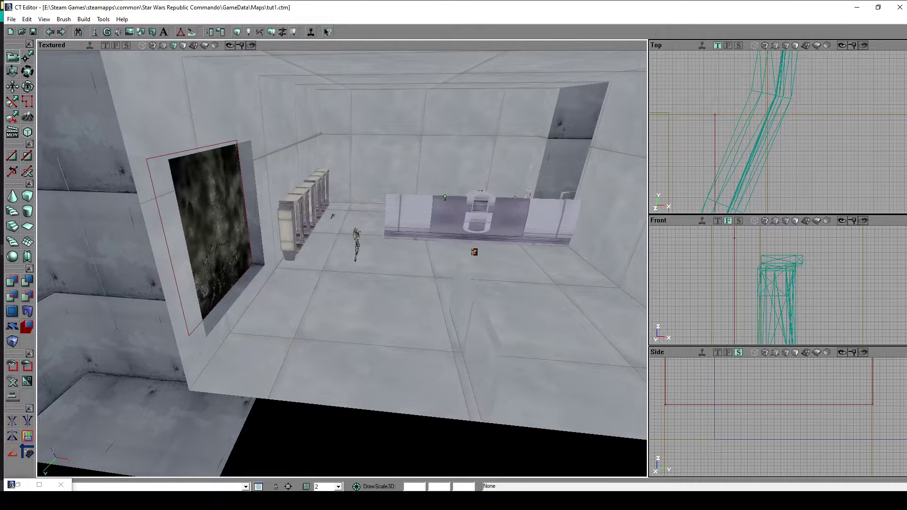
pyautogui.moveTo(342, 263); pyautogui.dragTo(342, 179)
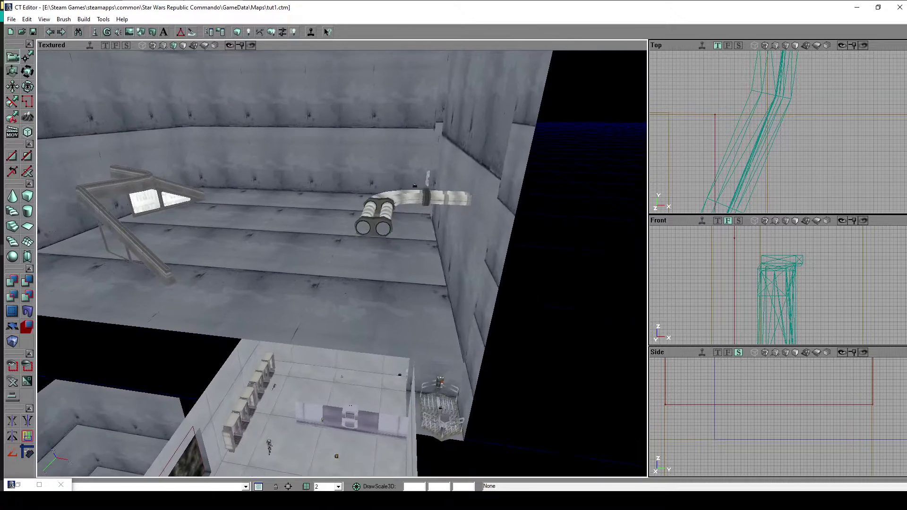
# Switch the perspective view to Dynamic Light and examine the unlit room behind the portal sheet.
pyautogui.moveTo(415, 186); pyautogui.dragTo(401, 110)
pyautogui.click(378, 238)
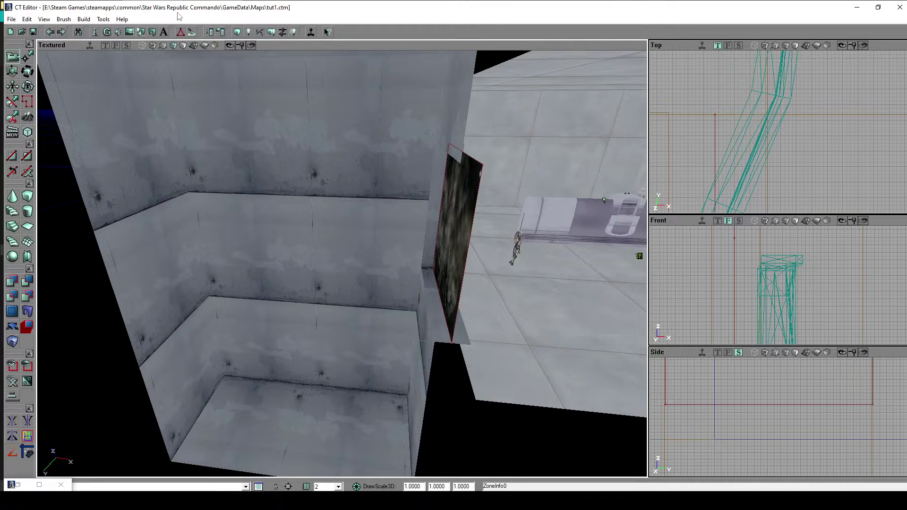
pyautogui.click(193, 46)
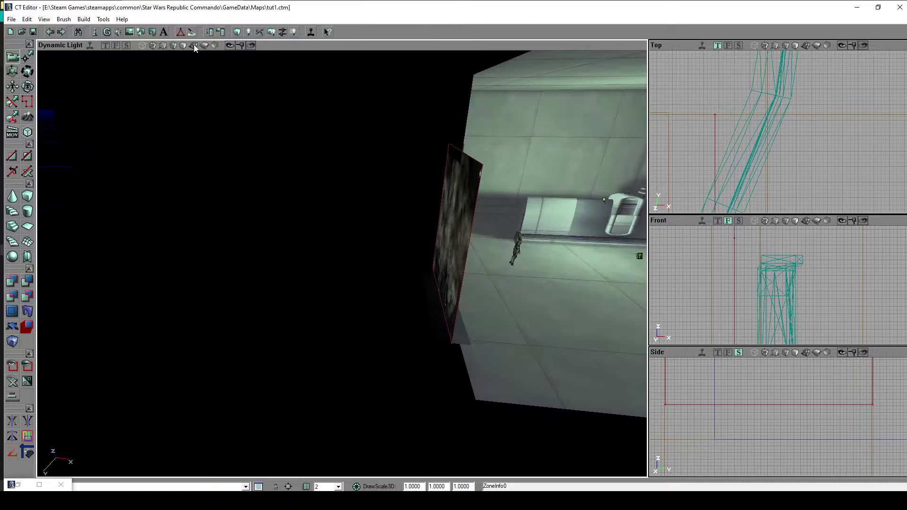
pyautogui.click(290, 226)
pyautogui.moveTo(290, 227); pyautogui.dragTo(292, 288, button='right')
pyautogui.moveTo(608, 209); pyautogui.dragTo(613, 208, button='right')
pyautogui.moveTo(342, 263); pyautogui.dragTo(364, 250, button='middle')
pyautogui.moveTo(364, 250); pyautogui.dragTo(392, 203)
pyautogui.moveTo(342, 263); pyautogui.dragTo(392, 288, button='middle')
pyautogui.moveTo(617, 225); pyautogui.dragTo(621, 232)
pyautogui.moveTo(342, 263)
pyautogui.mouseDown(button='middle')
pyautogui.moveTo(361, 279)
pyautogui.moveTo(288, 269)
pyautogui.moveTo(408, 255)
pyautogui.moveTo(370, 279)
pyautogui.moveTo(351, 277)
pyautogui.moveTo(380, 264)
pyautogui.moveTo(352, 236)
pyautogui.moveTo(404, 260)
pyautogui.moveTo(333, 267)
pyautogui.mouseUp(button='middle')
pyautogui.moveTo(341, 263); pyautogui.dragTo(397, 251)
pyautogui.moveTo(296, 306); pyautogui.dragTo(402, 266, button='right')
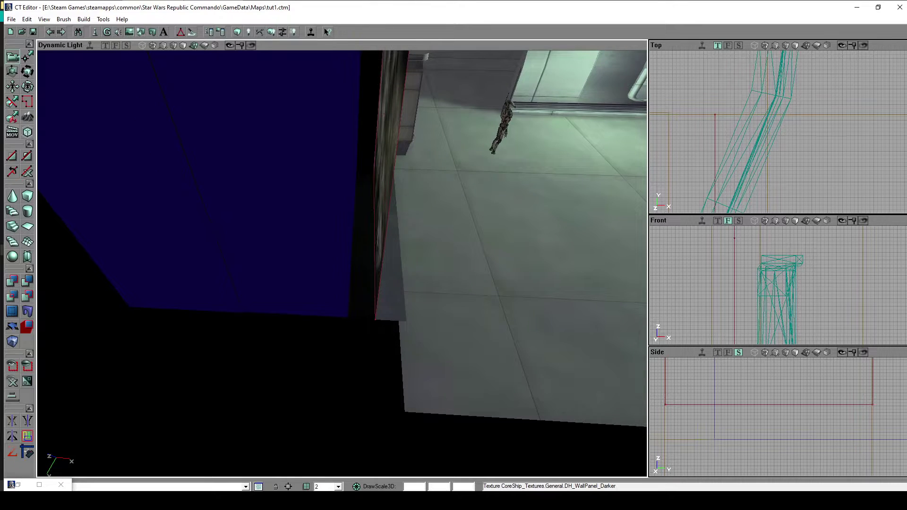
# Add a light on the floor of the dark room beside the portal sheet.
pyautogui.moveTo(401, 266); pyautogui.dragTo(439, 297)
pyautogui.rightClick(364, 299)
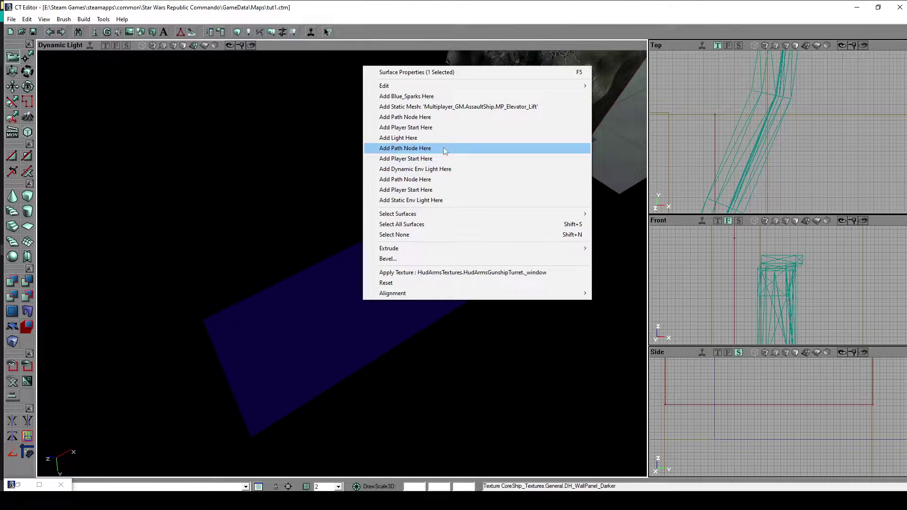
pyautogui.click(445, 138)
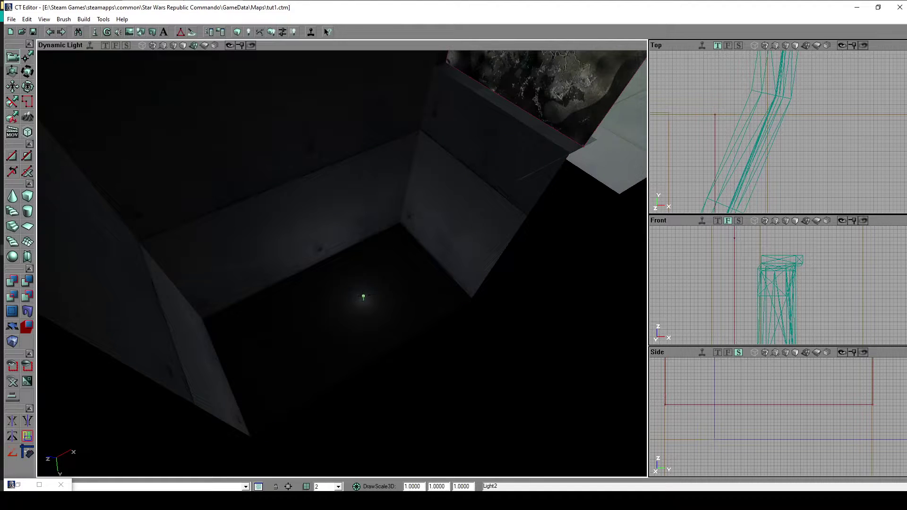
# Give the new light a red tint with brightness 255, hue 255 and saturation 127, and close its properties.
pyautogui.doubleClick(348, 255)
pyautogui.click(487, 151)
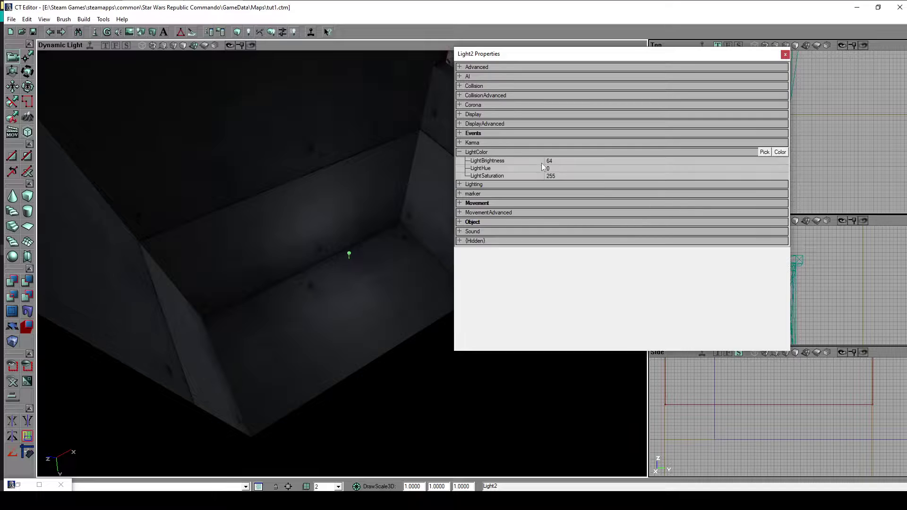
pyautogui.click(779, 151)
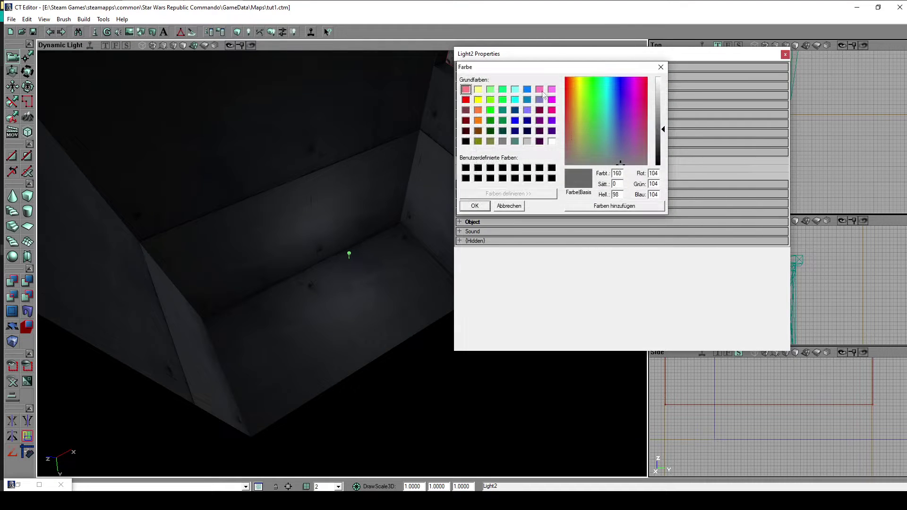
pyautogui.click(466, 99)
pyautogui.click(474, 206)
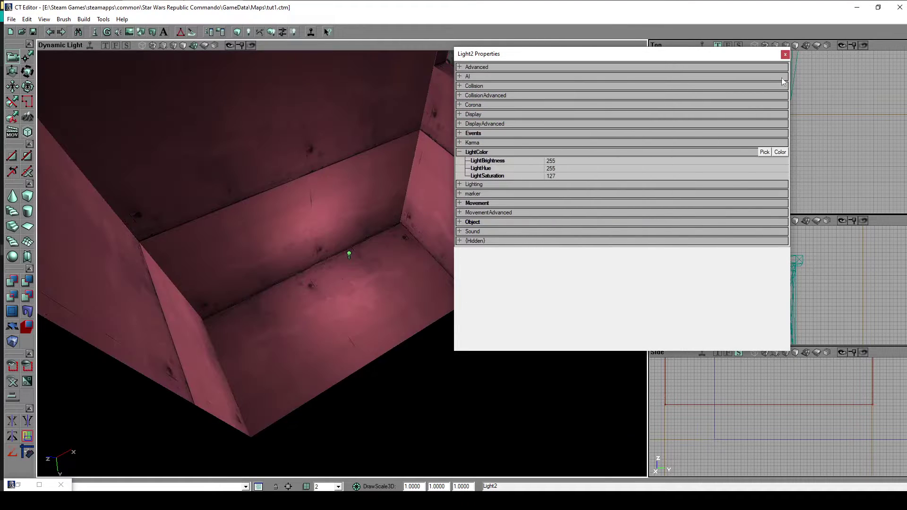
pyautogui.click(784, 55)
# Rebuild the map's lighting and inspect how the red light falls in the two rooms separated by the portal sheet.
pyautogui.moveTo(404, 292); pyautogui.dragTo(453, 222, button='right')
pyautogui.moveTo(404, 292); pyautogui.dragTo(378, 340)
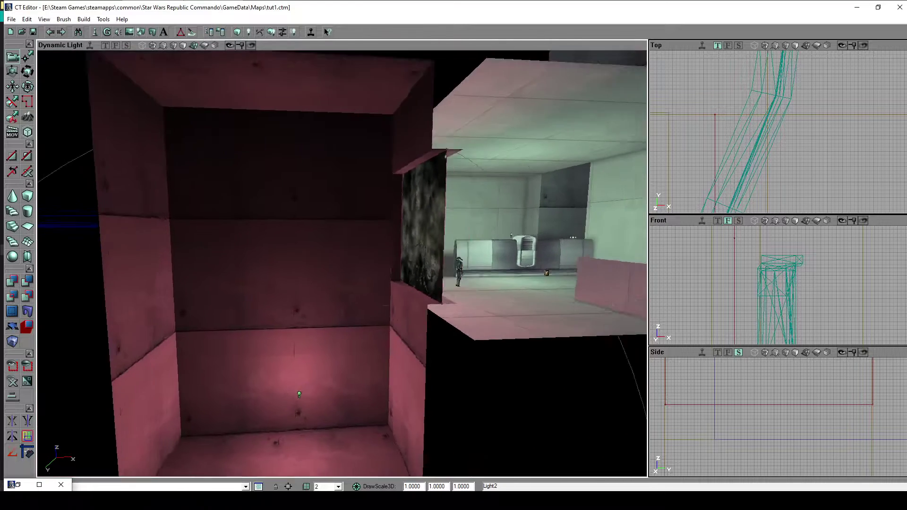
pyautogui.moveTo(335, 313)
pyautogui.mouseDown(button='right')
pyautogui.moveTo(359, 349)
pyautogui.moveTo(307, 274)
pyautogui.moveTo(334, 313)
pyautogui.mouseUp(button='right')
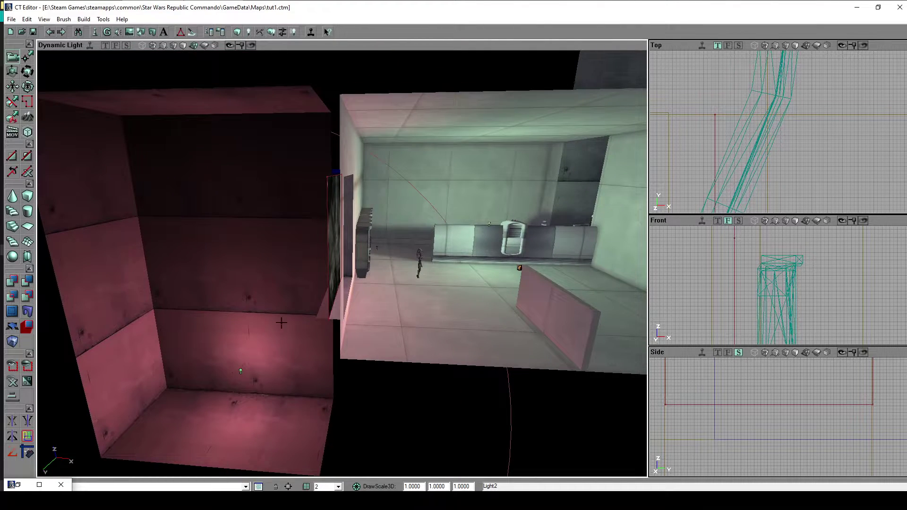
pyautogui.click(84, 19)
pyautogui.click(105, 94)
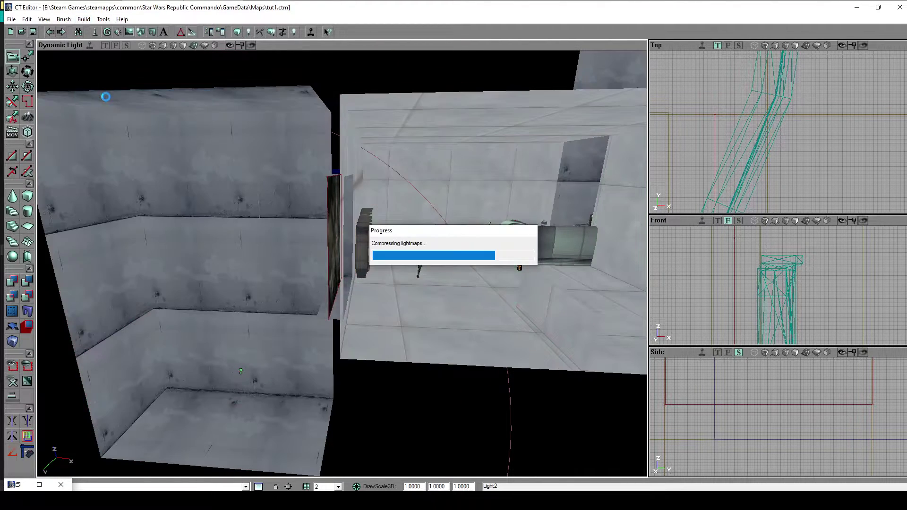
pyautogui.click(549, 302)
pyautogui.moveTo(549, 301); pyautogui.dragTo(534, 316, button='right')
pyautogui.moveTo(368, 305); pyautogui.dragTo(386, 257, button='right')
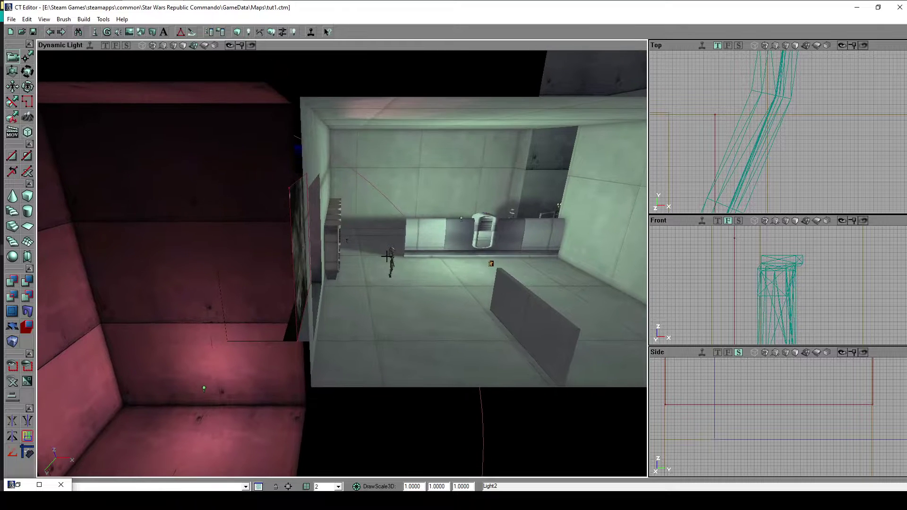
pyautogui.moveTo(514, 224); pyautogui.dragTo(438, 191, button='right')
pyautogui.moveTo(371, 258); pyautogui.dragTo(366, 229, button='right')
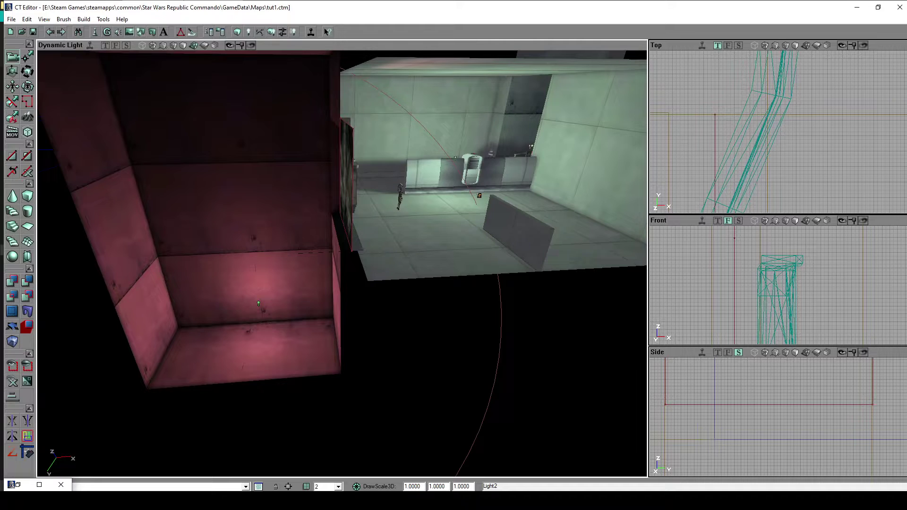
# Build a cube builder brush with height 256, width 500 and breadth 1000.
pyautogui.rightClick(29, 196)
pyautogui.moveTo(93, 204); pyautogui.dragTo(125, 137)
pyautogui.click(147, 162)
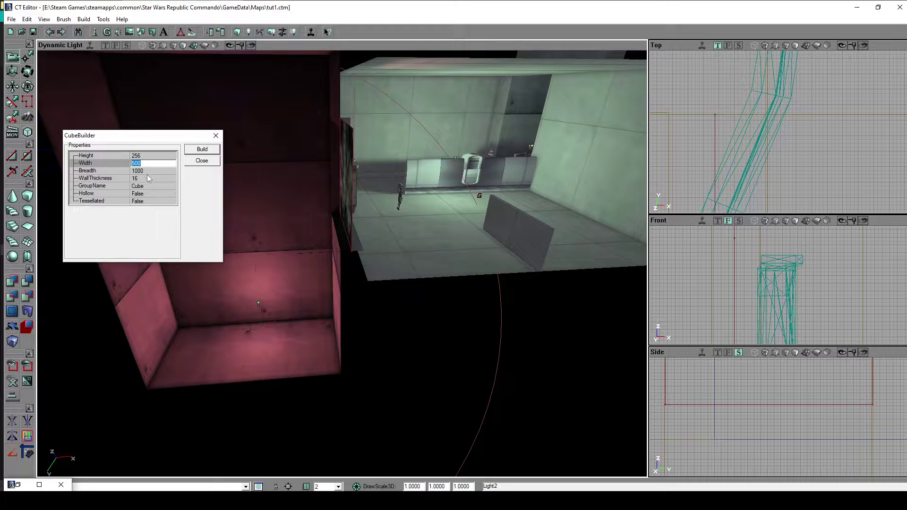
pyautogui.click(201, 150)
pyautogui.click(215, 136)
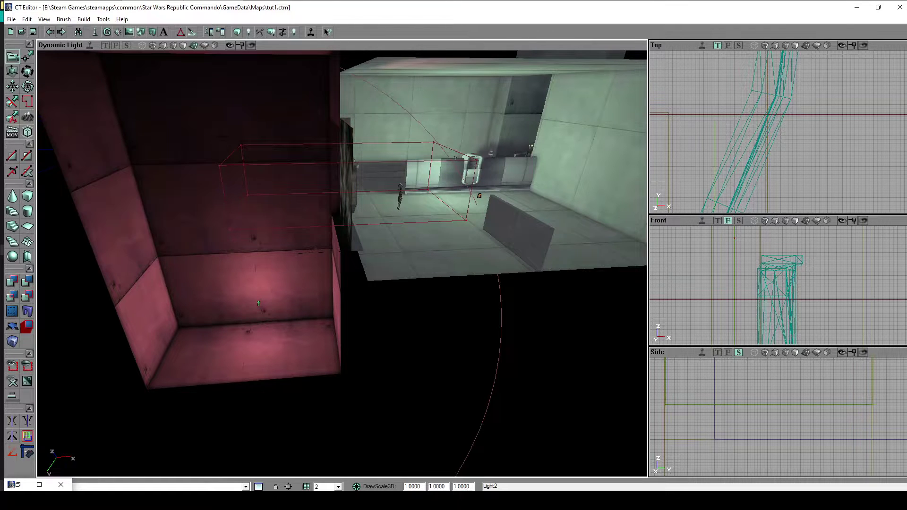
# Move the cube builder brush horizontally in the top view until it lines up with the red room's walls.
pyautogui.click(268, 164)
pyautogui.moveTo(268, 172); pyautogui.dragTo(255, 189)
pyautogui.moveTo(255, 189); pyautogui.dragTo(236, 217, button='right')
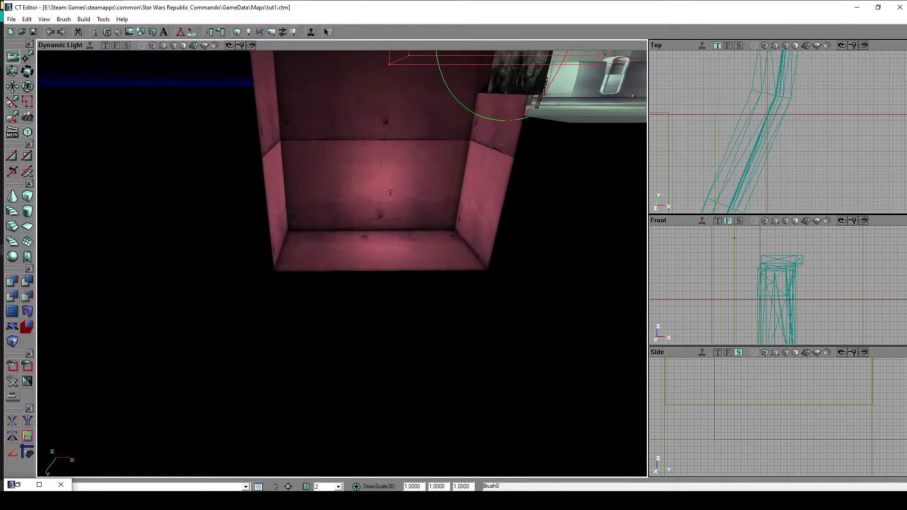
pyautogui.moveTo(236, 217); pyautogui.dragTo(244, 184)
pyautogui.moveTo(243, 184)
pyautogui.mouseDown(button='right')
pyautogui.moveTo(243, 222)
pyautogui.moveTo(243, 184)
pyautogui.mouseUp(button='right')
pyautogui.moveTo(244, 185); pyautogui.dragTo(255, 212)
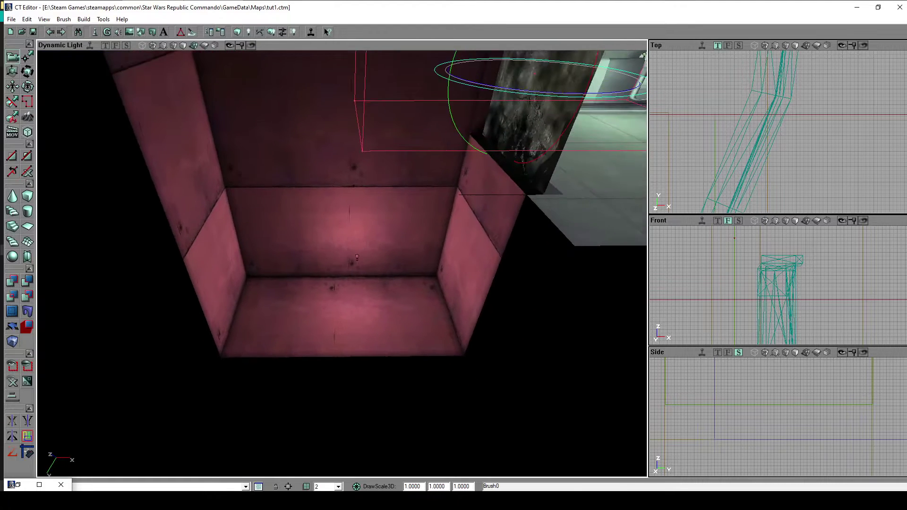
pyautogui.moveTo(255, 212); pyautogui.dragTo(255, 184, button='right')
pyautogui.moveTo(467, 270); pyautogui.dragTo(492, 232, button='right')
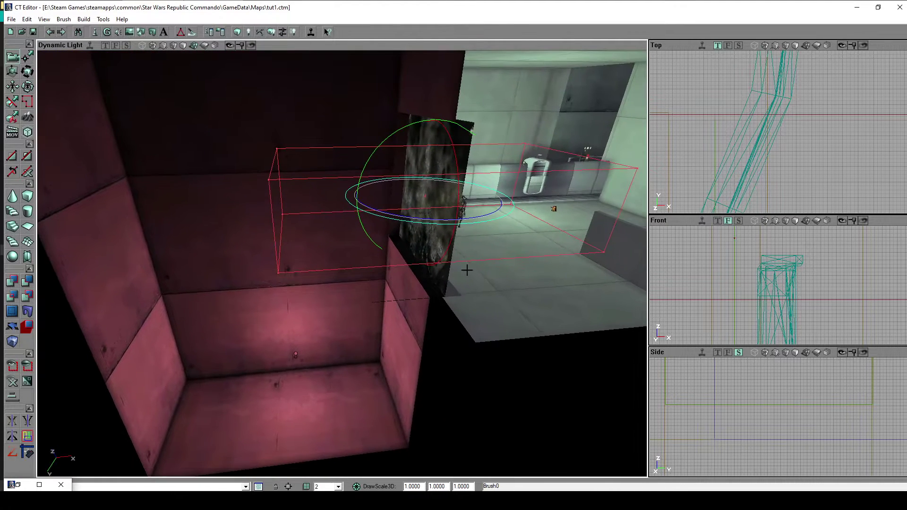
pyautogui.scroll(-10, 810, 128)
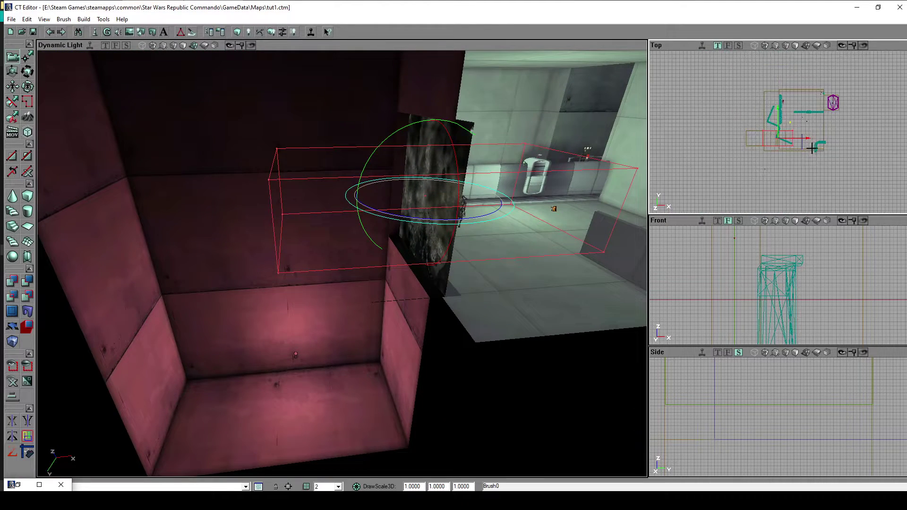
pyautogui.scroll(4, 813, 148)
pyautogui.moveTo(757, 150)
pyautogui.mouseDown()
pyautogui.moveTo(803, 150)
pyautogui.moveTo(729, 150)
pyautogui.mouseUp()
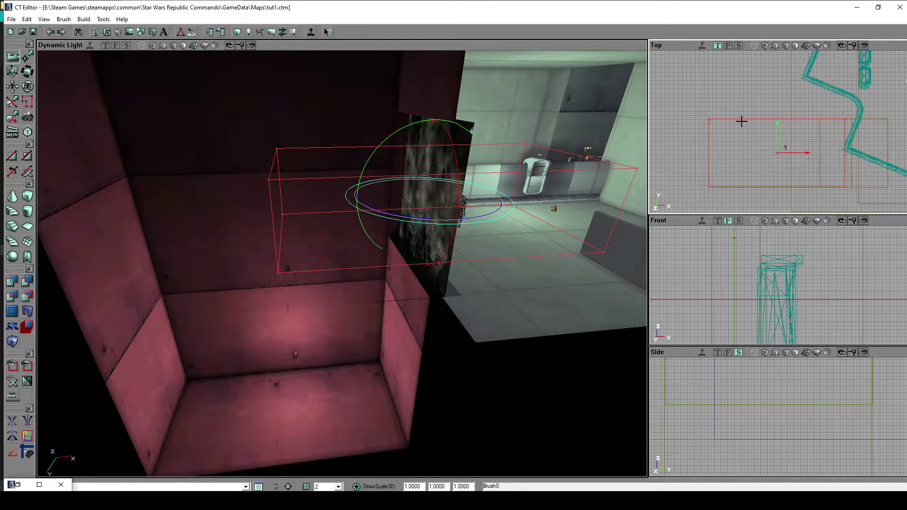
pyautogui.scroll(5, 741, 120)
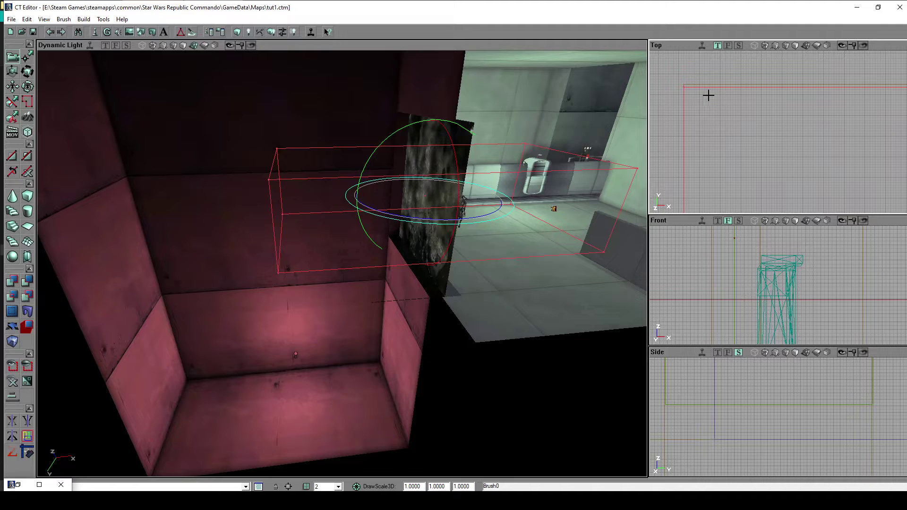
# Lower the cube builder brush onto the floor of the red room.
pyautogui.moveTo(782, 467); pyautogui.dragTo(782, 450)
pyautogui.moveTo(396, 364)
pyautogui.mouseDown()
pyautogui.moveTo(416, 361)
pyautogui.moveTo(417, 469)
pyautogui.mouseUp()
pyautogui.keyDown('ctrl'); pyautogui.moveTo(424, 256); pyautogui.dragTo(432, 302); pyautogui.keyUp('ctrl')
pyautogui.moveTo(432, 302); pyautogui.dragTo(432, 264, button='right')
pyautogui.moveTo(432, 264); pyautogui.dragTo(432, 288)
pyautogui.moveTo(331, 236); pyautogui.dragTo(330, 252, button='right')
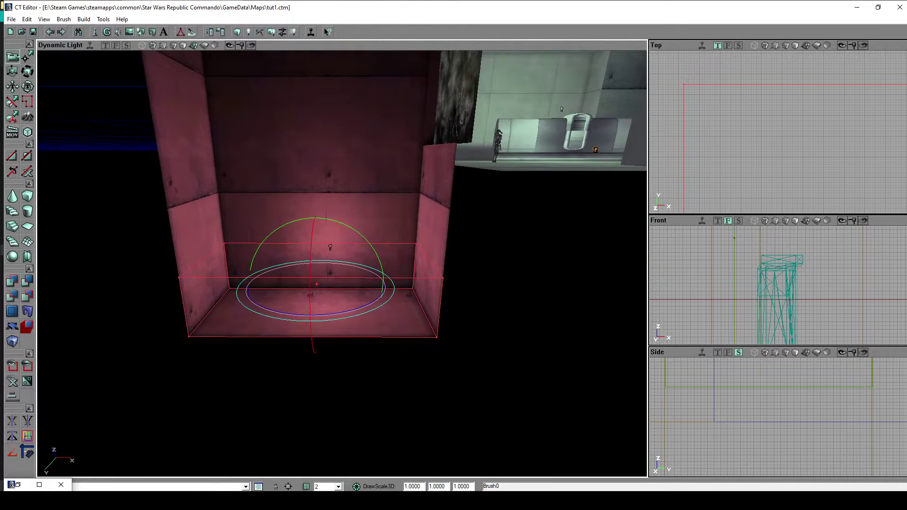
# Add a PhysicsVolume from the builder brush, move the brush aside out of the room, and select the volume.
pyautogui.rightClick(13, 341)
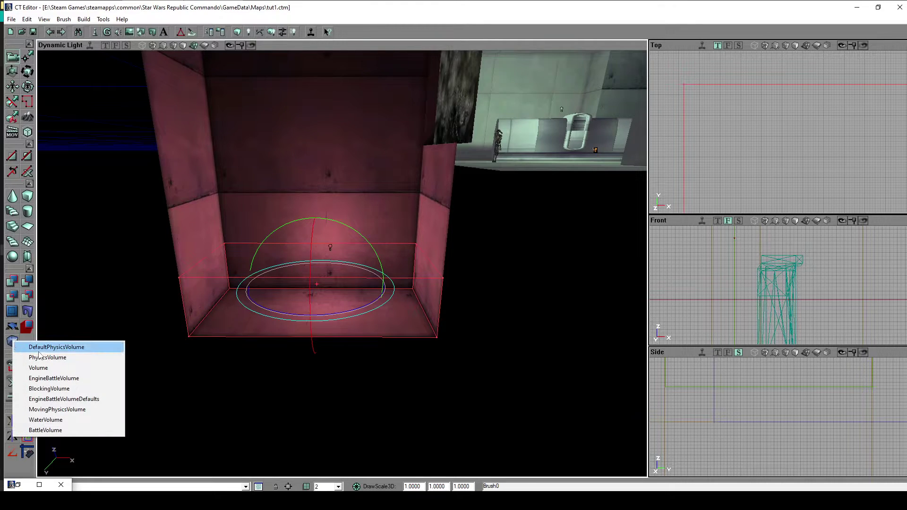
pyautogui.click(78, 357)
pyautogui.keyDown('ctrl'); pyautogui.moveTo(388, 297); pyautogui.dragTo(589, 298); pyautogui.keyUp('ctrl')
pyautogui.moveTo(465, 250)
pyautogui.mouseDown(button='right')
pyautogui.moveTo(520, 259)
pyautogui.moveTo(460, 258)
pyautogui.moveTo(464, 250)
pyautogui.moveTo(425, 262)
pyautogui.moveTo(476, 262)
pyautogui.mouseUp(button='right')
pyautogui.click(413, 253)
pyautogui.moveTo(476, 262); pyautogui.dragTo(481, 249)
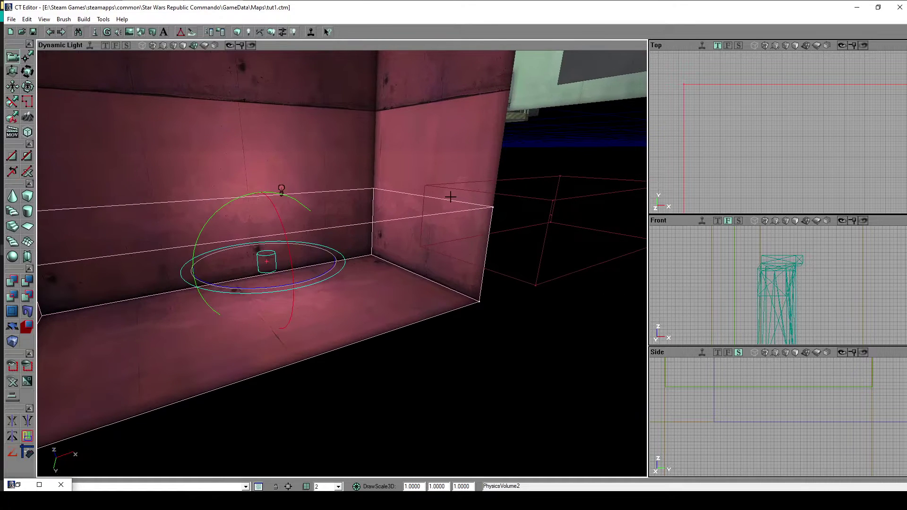
# Open the physics volume's properties and examine its PhysicsVolume settings, including the Gravity components.
pyautogui.doubleClick(386, 221)
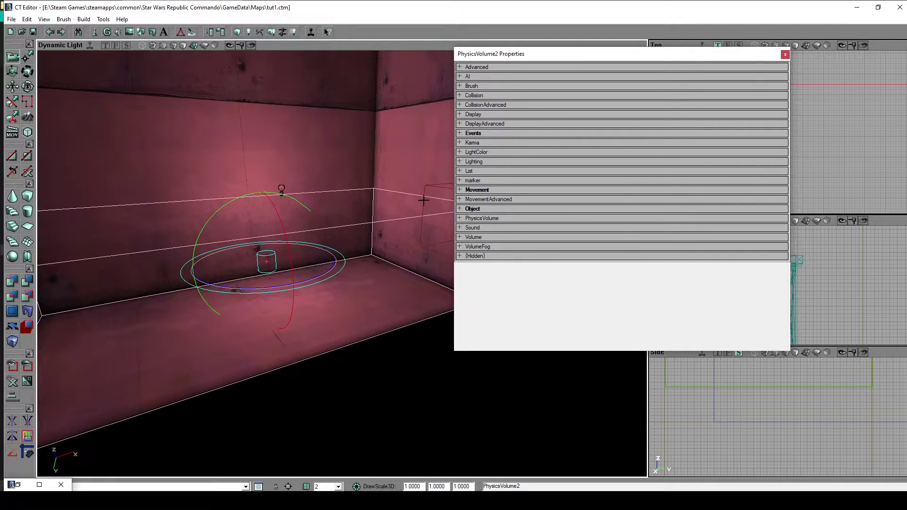
pyautogui.click(511, 218)
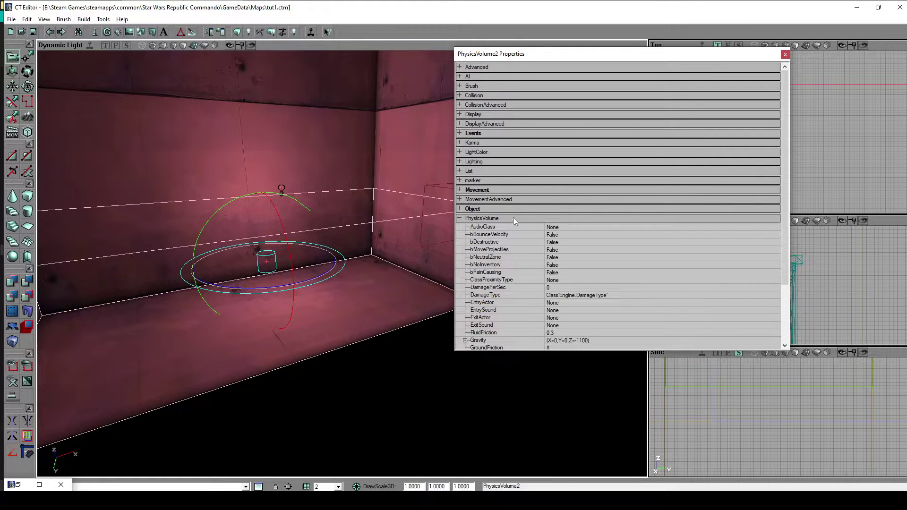
pyautogui.moveTo(786, 213); pyautogui.dragTo(802, 274)
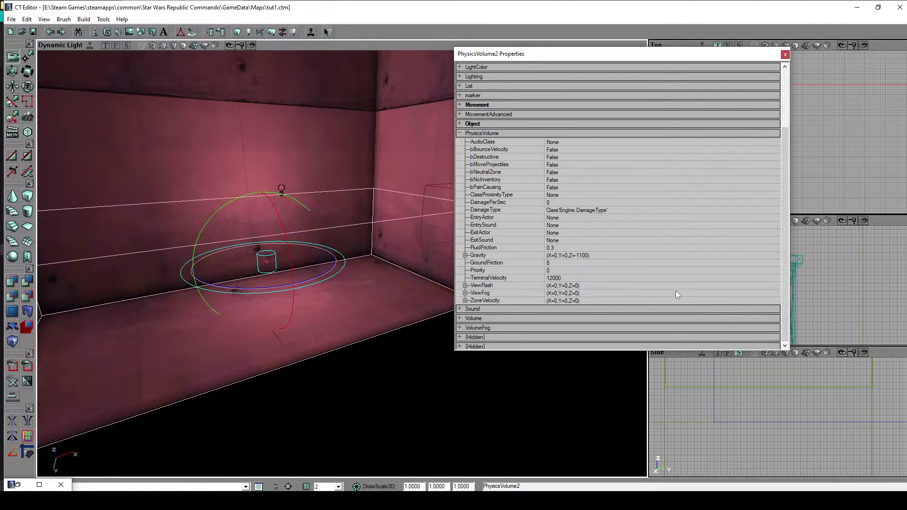
pyautogui.click(464, 255)
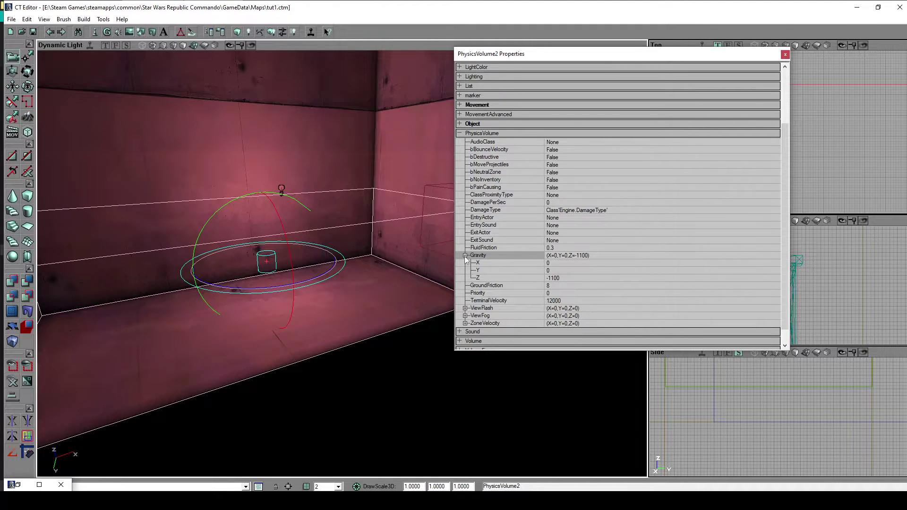
pyautogui.click(465, 256)
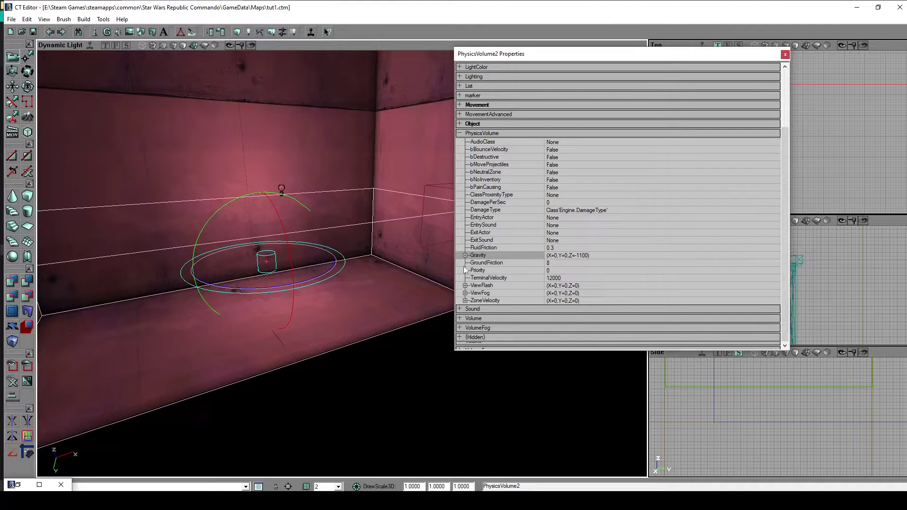
# Set the physics volume's DamagePerSec to 200 and bPainCausing to True, and close its properties.
pyautogui.click(556, 202)
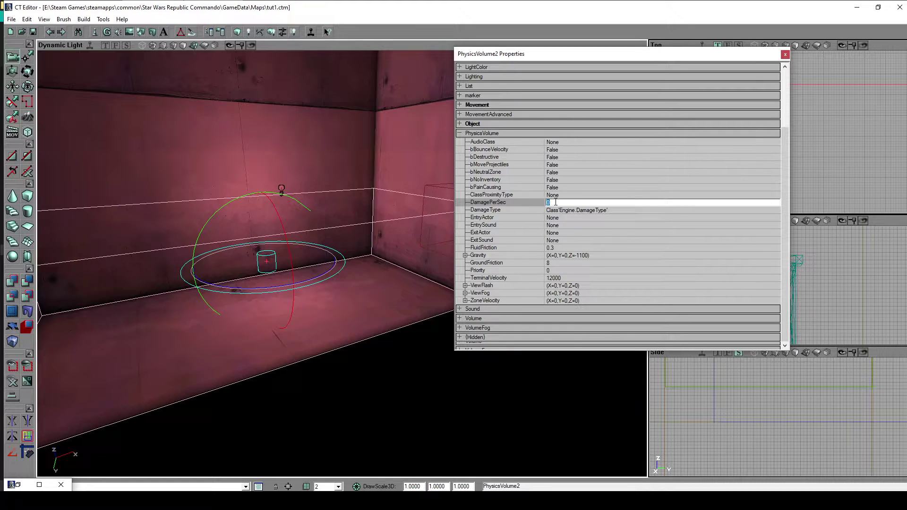
pyautogui.write('200')
pyautogui.press('Return')
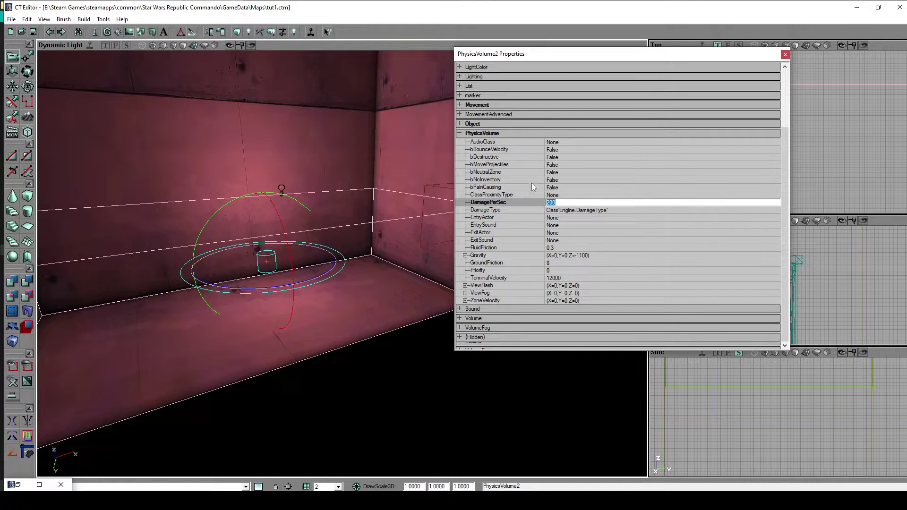
pyautogui.click(576, 188)
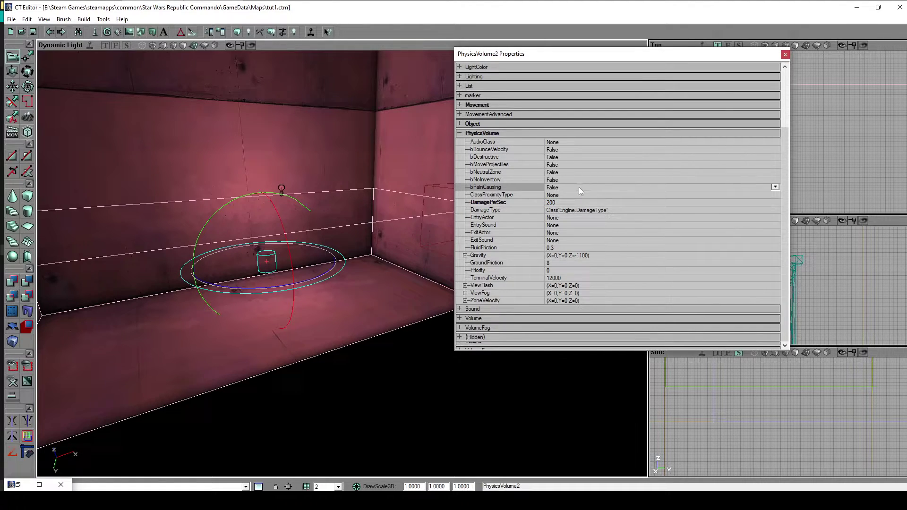
pyautogui.click(775, 187)
pyautogui.click(764, 202)
pyautogui.click(475, 133)
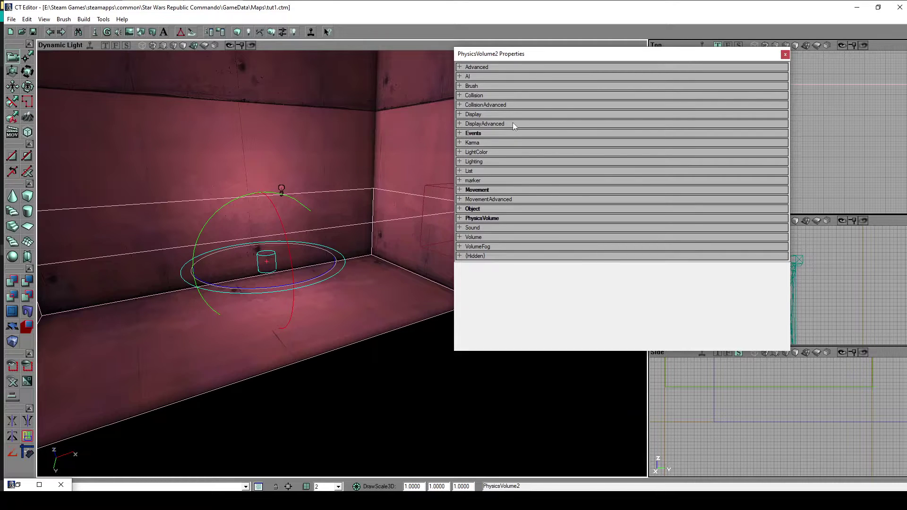
pyautogui.click(784, 55)
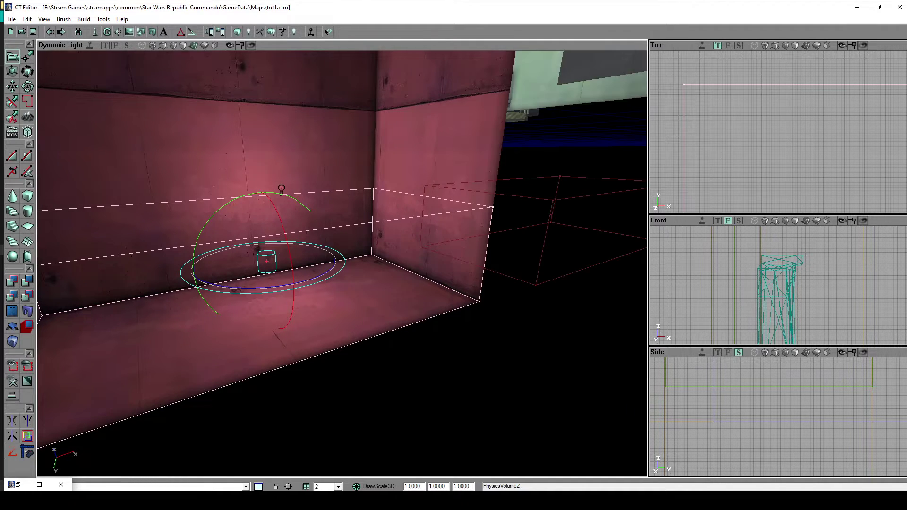
pyautogui.moveTo(492, 335)
pyautogui.mouseDown()
pyautogui.moveTo(444, 307)
pyautogui.moveTo(492, 336)
pyautogui.mouseUp()
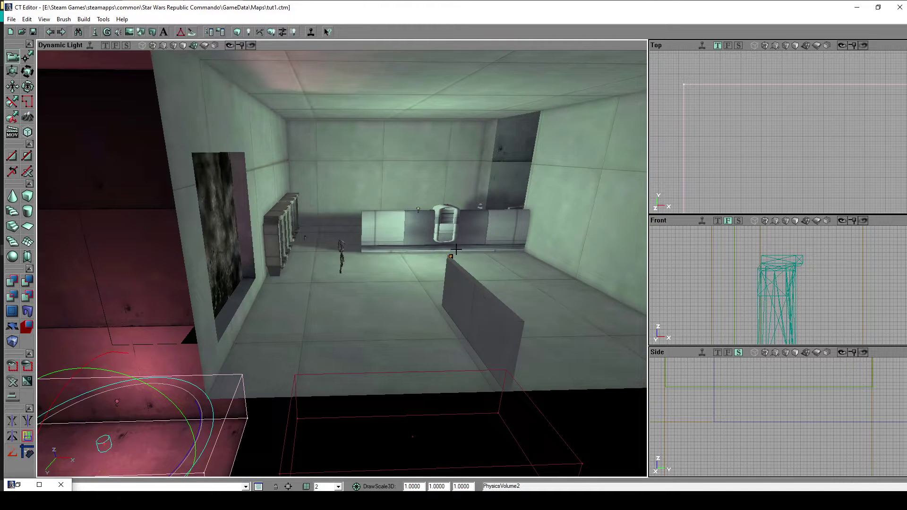
# Examine the red room with its physics volume and the adjoining green room from outside.
pyautogui.moveTo(439, 259); pyautogui.dragTo(390, 289)
pyautogui.moveTo(434, 211); pyautogui.dragTo(479, 210)
pyautogui.moveTo(330, 198); pyautogui.dragTo(288, 216)
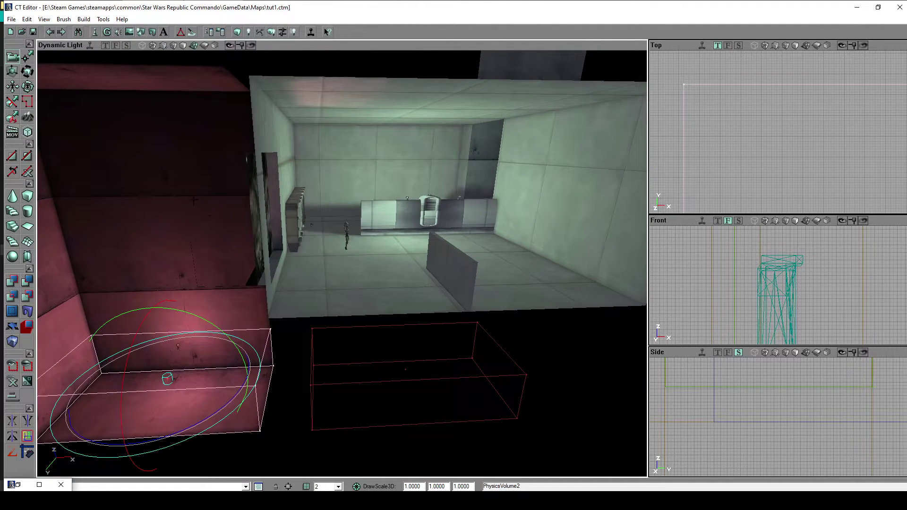
pyautogui.moveTo(412, 256); pyautogui.dragTo(383, 246)
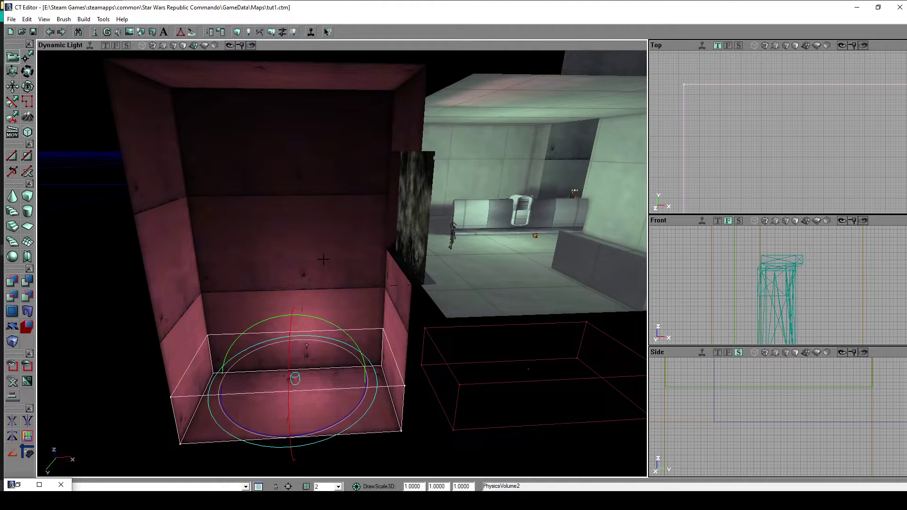
pyautogui.moveTo(324, 259); pyautogui.dragTo(360, 232, button='middle')
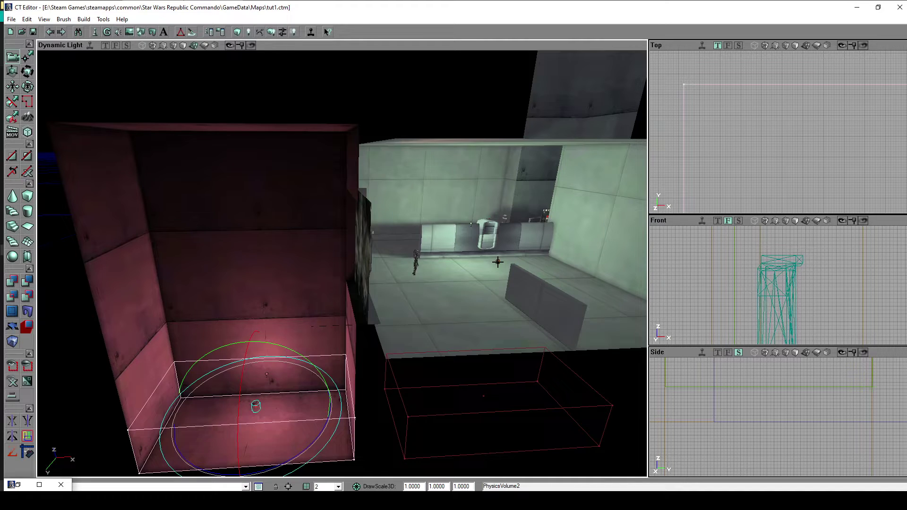
pyautogui.moveTo(446, 294); pyautogui.dragTo(454, 309, button='right')
pyautogui.moveTo(447, 294); pyautogui.dragTo(487, 255)
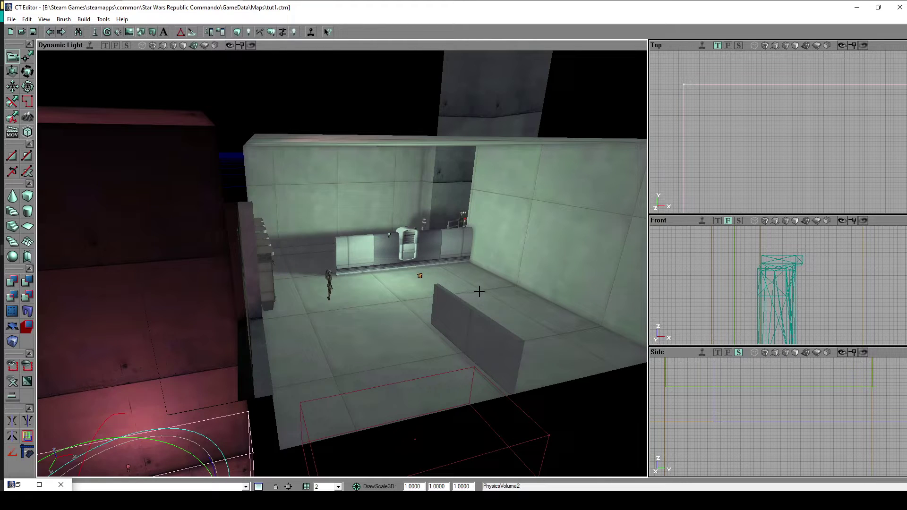
pyautogui.moveTo(481, 290)
pyautogui.mouseDown()
pyautogui.moveTo(460, 255)
pyautogui.moveTo(457, 298)
pyautogui.moveTo(448, 288)
pyautogui.moveTo(478, 292)
pyautogui.mouseUp()
pyautogui.moveTo(478, 291); pyautogui.dragTo(470, 277, button='right')
pyautogui.moveTo(470, 277); pyautogui.dragTo(423, 251)
pyautogui.moveTo(456, 300); pyautogui.dragTo(516, 298)
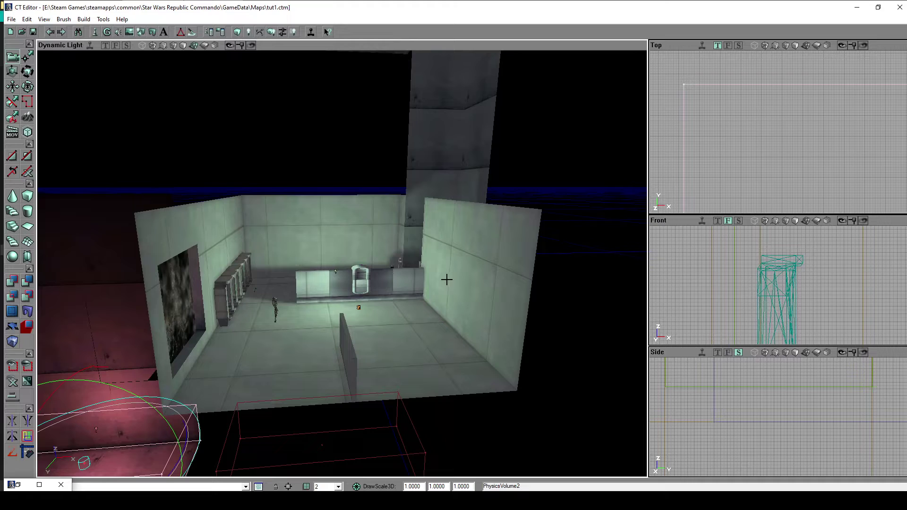
# Build a horizontal sheet builder brush with Height and Width set to 2000.
pyautogui.rightClick(28, 228)
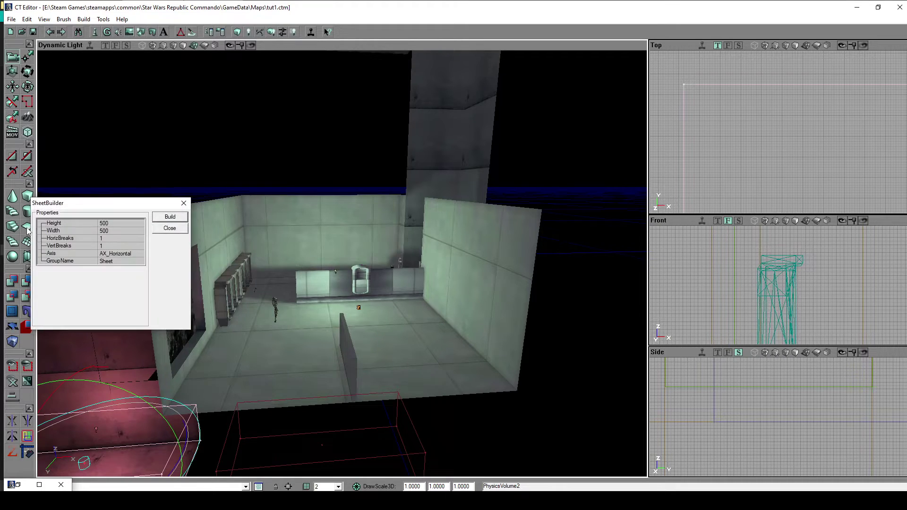
pyautogui.click(118, 223)
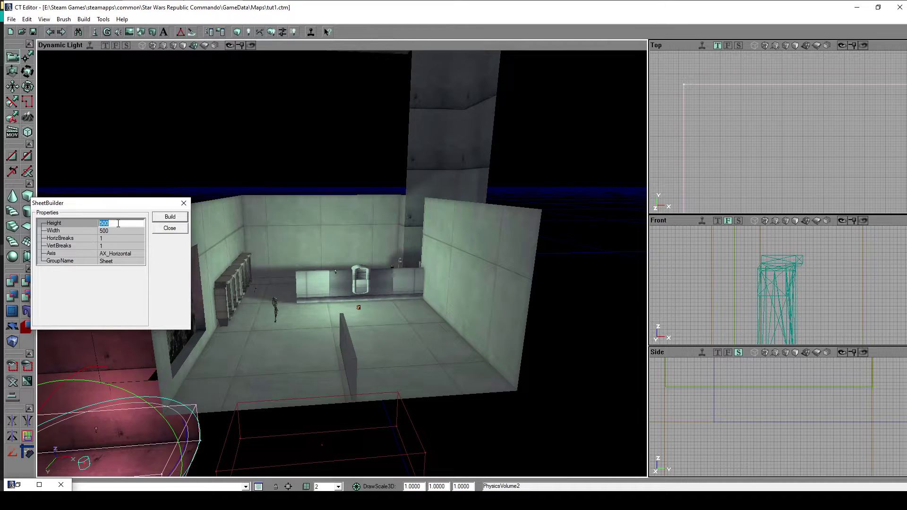
pyautogui.click(118, 230)
pyautogui.write('2000')
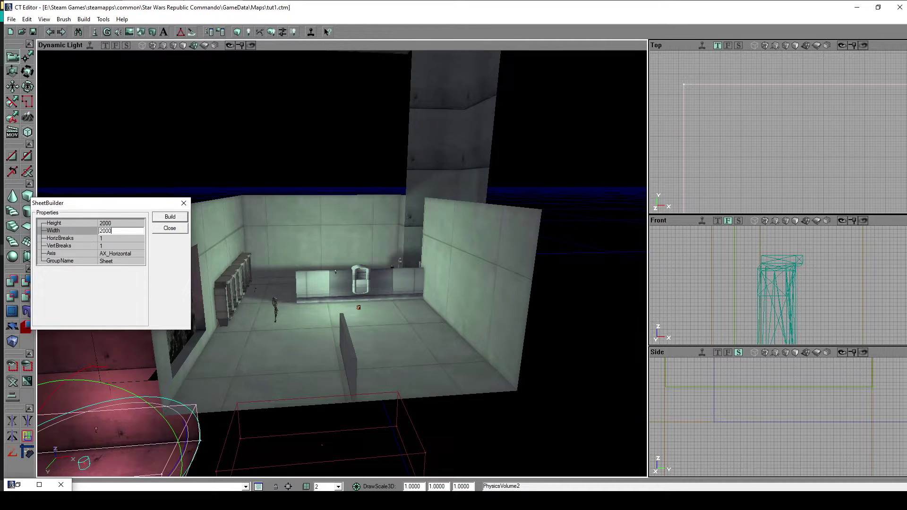
pyautogui.click(175, 216)
pyautogui.click(184, 203)
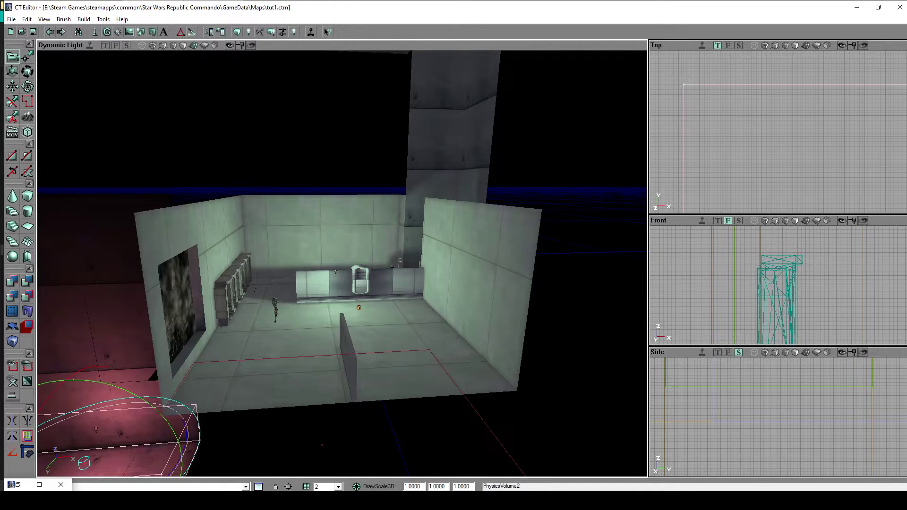
# Select the sheet brush, centre it over the green room and raise it to about ceiling height.
pyautogui.click(322, 444)
pyautogui.moveTo(342, 263)
pyautogui.mouseDown()
pyautogui.moveTo(345, 321)
pyautogui.moveTo(345, 283)
pyautogui.mouseUp()
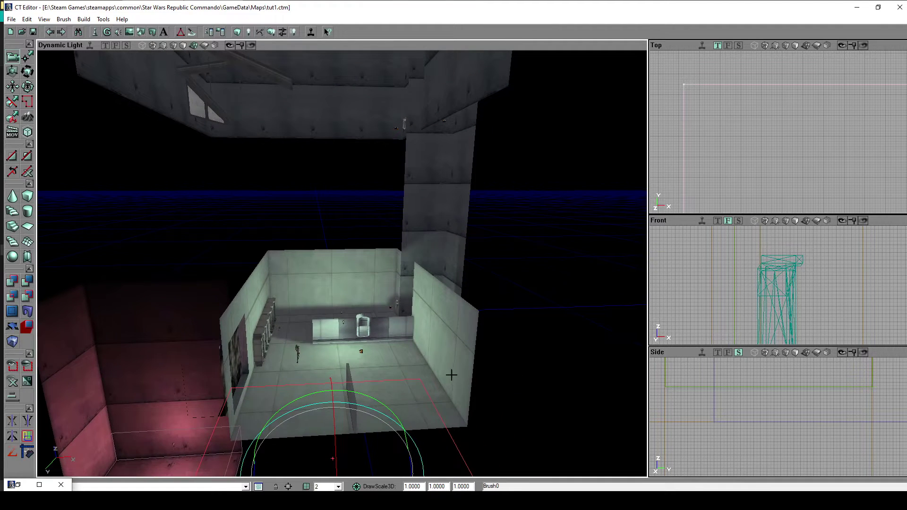
pyautogui.keyDown('ctrl'); pyautogui.moveTo(451, 375); pyautogui.dragTo(484, 374); pyautogui.keyUp('ctrl')
pyautogui.moveTo(485, 374)
pyautogui.keyDown('ctrl'); pyautogui.mouseDown(button='right')
pyautogui.moveTo(463, 323)
pyautogui.moveTo(465, 259)
pyautogui.mouseUp(button='right'); pyautogui.keyUp('ctrl')
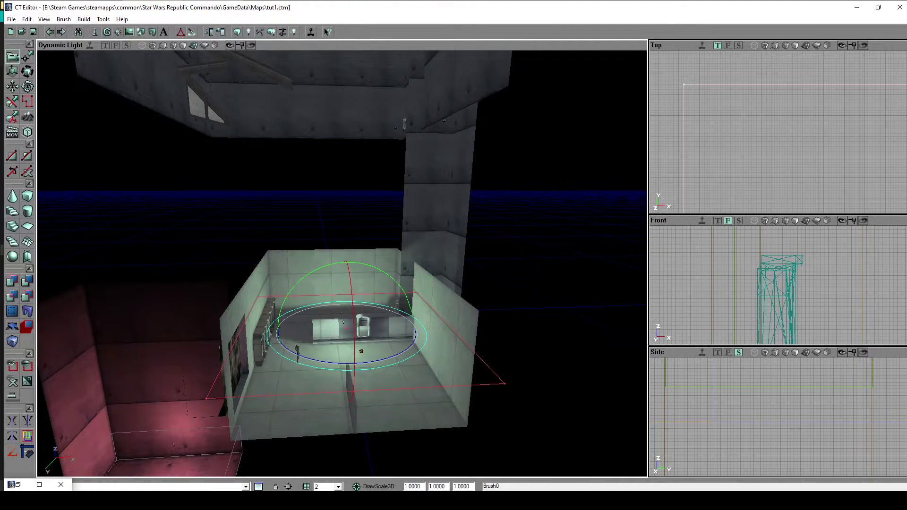
pyautogui.keyDown('ctrl'); pyautogui.moveTo(462, 245); pyautogui.dragTo(461, 222); pyautogui.keyUp('ctrl')
pyautogui.keyDown('ctrl'); pyautogui.moveTo(425, 303); pyautogui.dragTo(424, 318); pyautogui.keyUp('ctrl')
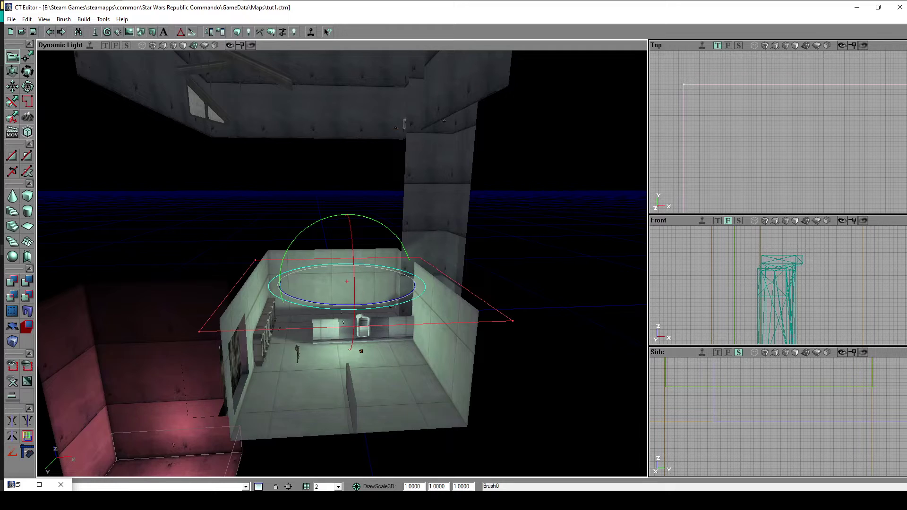
# Align the sheet brush with the green room's outline in the Top view.
pyautogui.moveTo(341, 263)
pyautogui.mouseDown()
pyautogui.moveTo(302, 284)
pyautogui.moveTo(349, 293)
pyautogui.moveTo(359, 283)
pyautogui.moveTo(347, 283)
pyautogui.moveTo(381, 265)
pyautogui.moveTo(334, 265)
pyautogui.mouseUp()
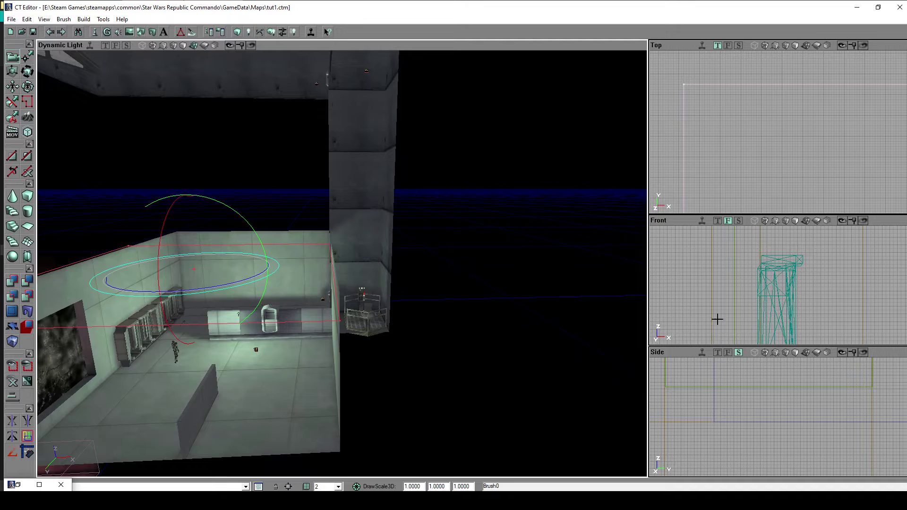
pyautogui.scroll(-15, 781, 148)
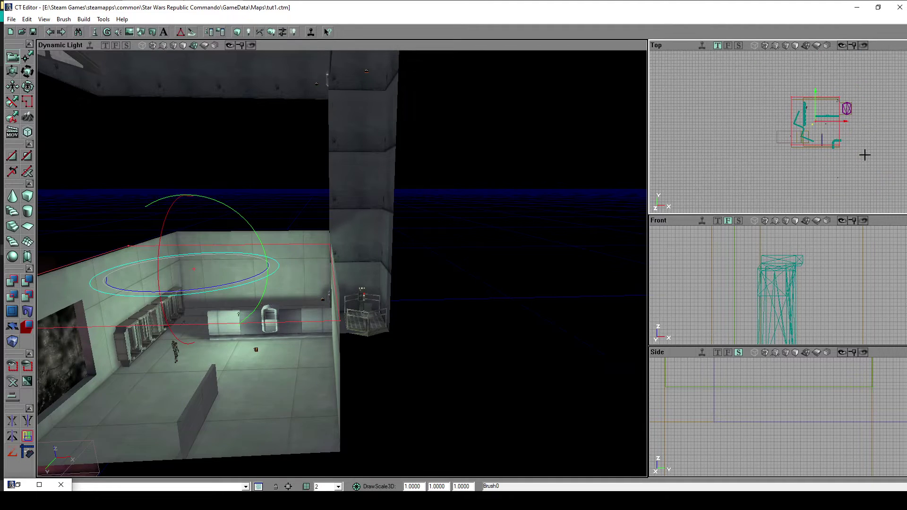
pyautogui.scroll(4, 865, 155)
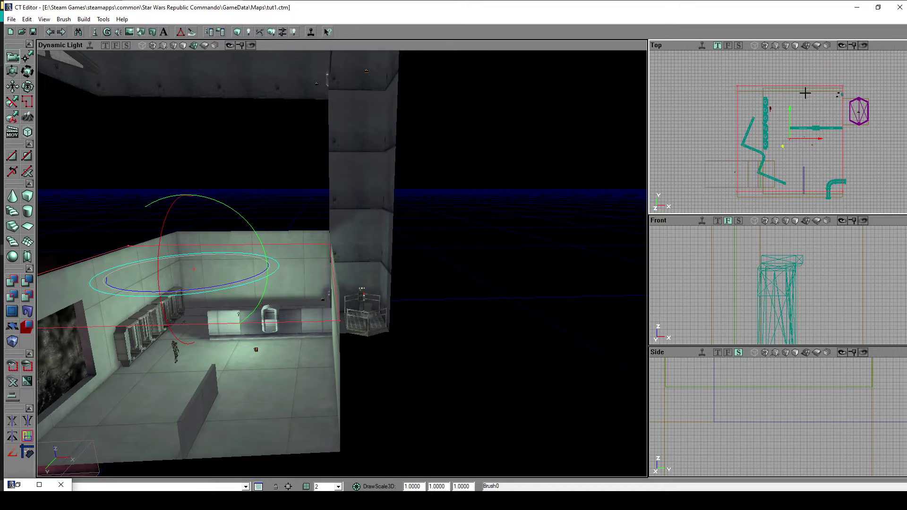
pyautogui.moveTo(342, 263); pyautogui.dragTo(307, 255)
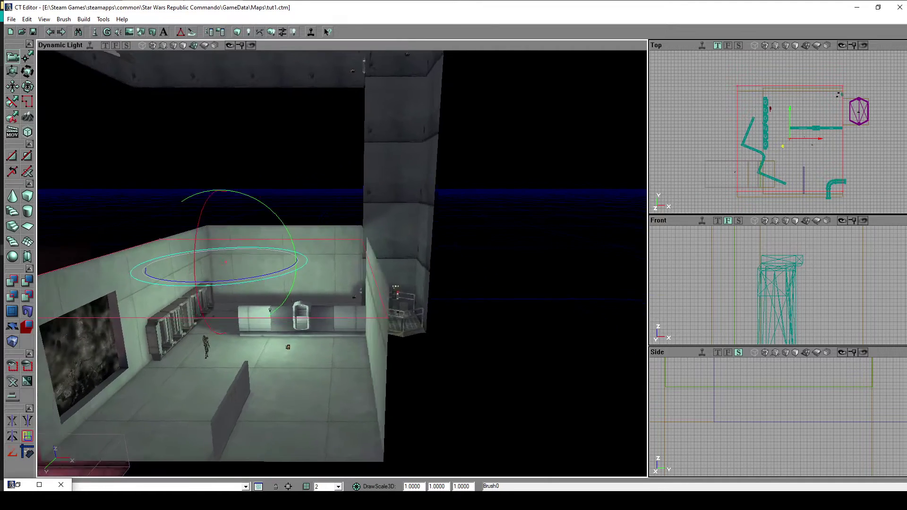
pyautogui.moveTo(307, 255); pyautogui.dragTo(279, 224, button='middle')
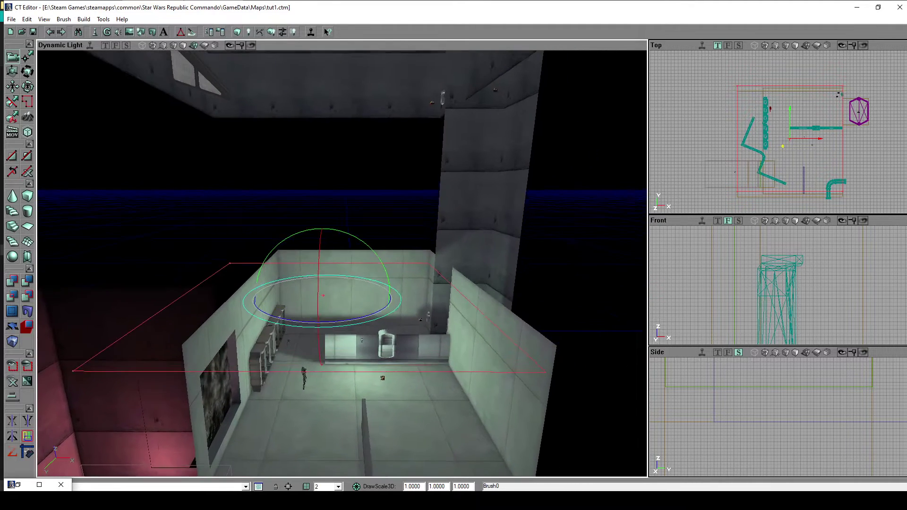
pyautogui.moveTo(329, 270); pyautogui.dragTo(330, 224)
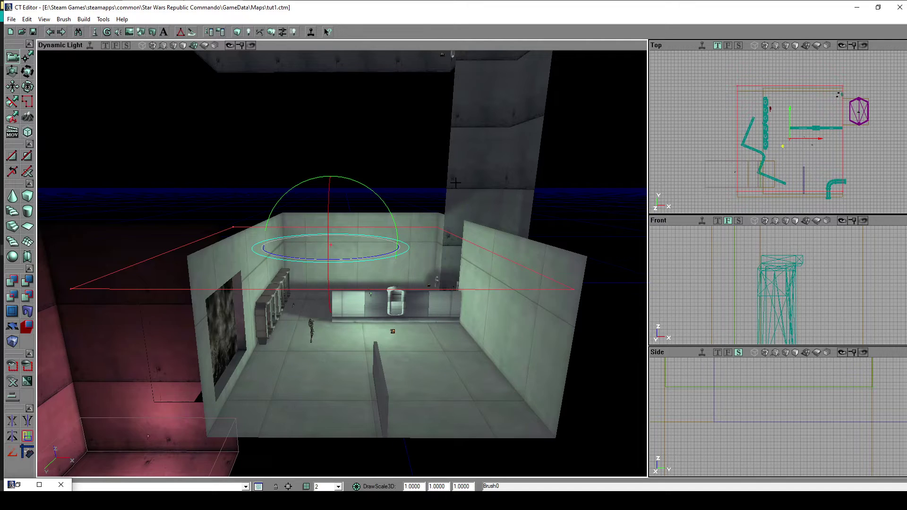
pyautogui.moveTo(854, 132); pyautogui.dragTo(849, 120)
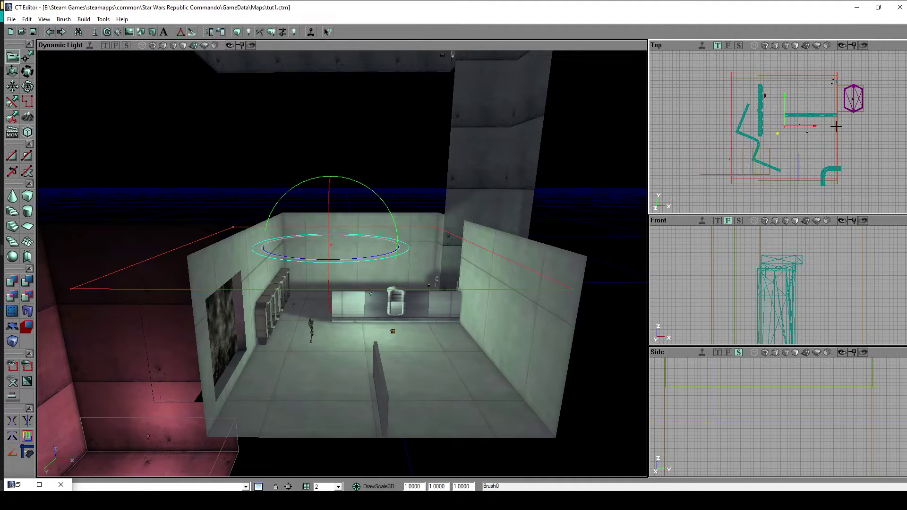
pyautogui.keyDown('ctrl'); pyautogui.moveTo(815, 135); pyautogui.dragTo(826, 155); pyautogui.keyUp('ctrl')
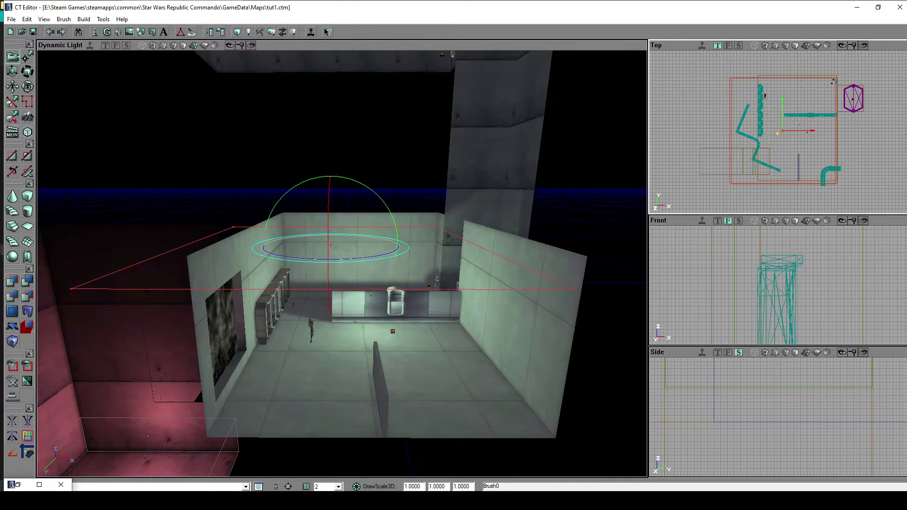
# Examine the sheet brush's height relative to the ceiling from inside the green room.
pyautogui.moveTo(433, 257)
pyautogui.mouseDown()
pyautogui.moveTo(433, 274)
pyautogui.moveTo(432, 216)
pyautogui.moveTo(331, 208)
pyautogui.moveTo(359, 189)
pyautogui.moveTo(358, 206)
pyautogui.moveTo(373, 146)
pyautogui.moveTo(302, 156)
pyautogui.moveTo(292, 132)
pyautogui.mouseUp()
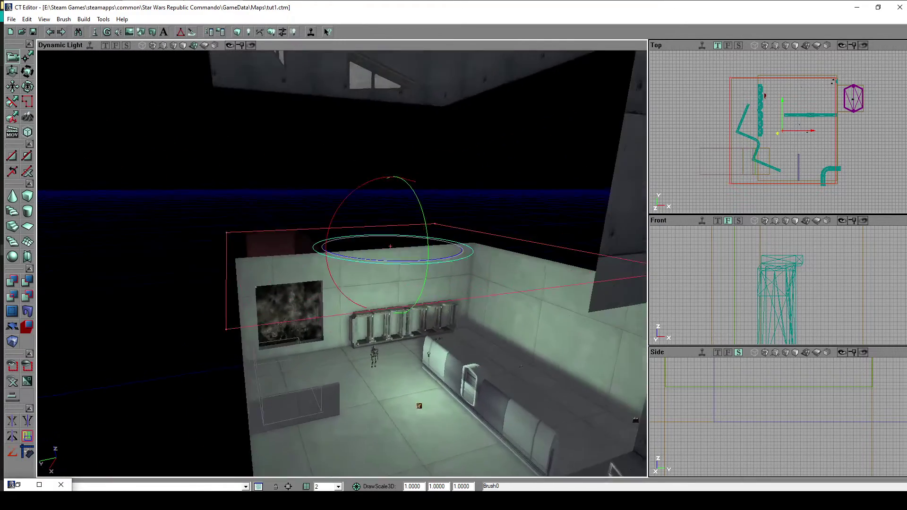
pyautogui.moveTo(293, 132); pyautogui.dragTo(293, 170, button='right')
pyautogui.moveTo(292, 170); pyautogui.dragTo(350, 189)
pyautogui.moveTo(350, 189); pyautogui.dragTo(349, 156, button='right')
pyautogui.moveTo(350, 156); pyautogui.dragTo(378, 170)
pyautogui.moveTo(377, 170); pyautogui.dragTo(375, 132, button='right')
pyautogui.moveTo(344, 206); pyautogui.dragTo(326, 255)
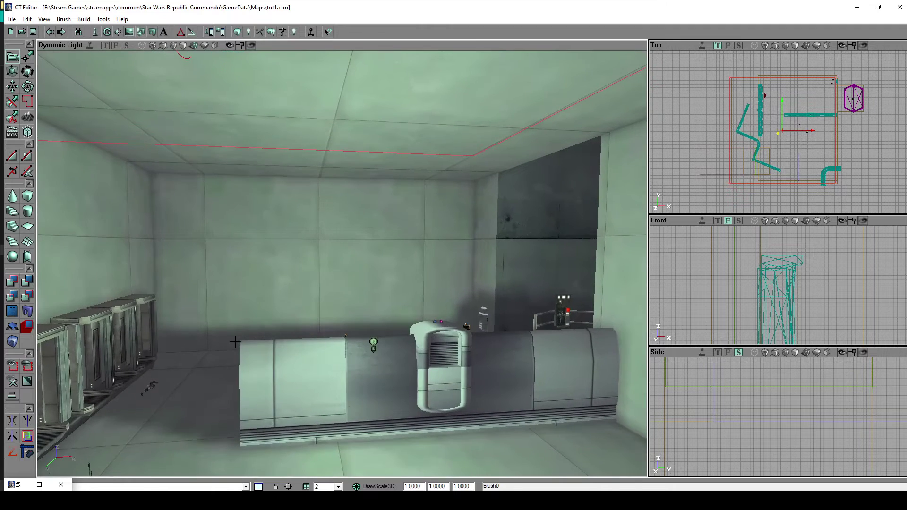
pyautogui.moveTo(326, 255); pyautogui.dragTo(317, 227, button='right')
pyautogui.moveTo(340, 204); pyautogui.dragTo(340, 189)
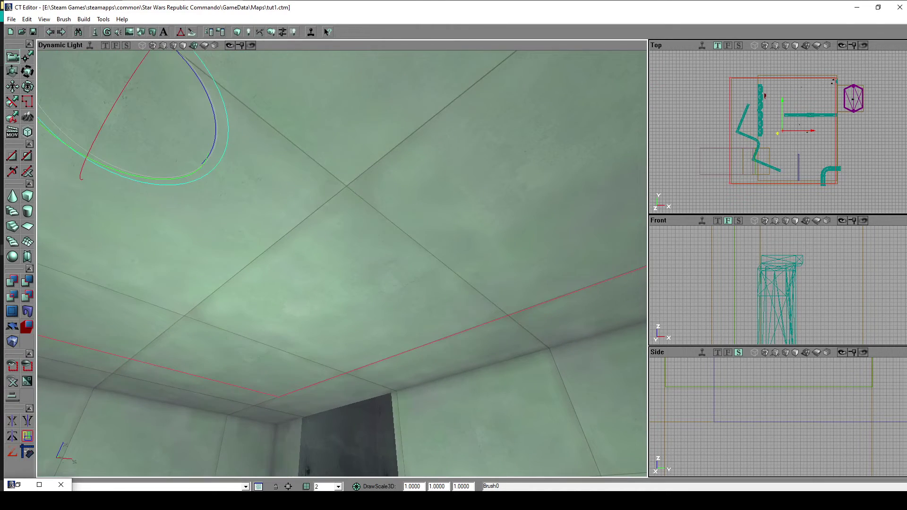
pyautogui.moveTo(340, 189); pyautogui.dragTo(340, 227, button='right')
pyautogui.moveTo(340, 227); pyautogui.dragTo(340, 151)
# Examine the dark hall above the green room and how the sheet lies between the two spaces.
pyautogui.moveTo(340, 151); pyautogui.dragTo(350, 221, button='right')
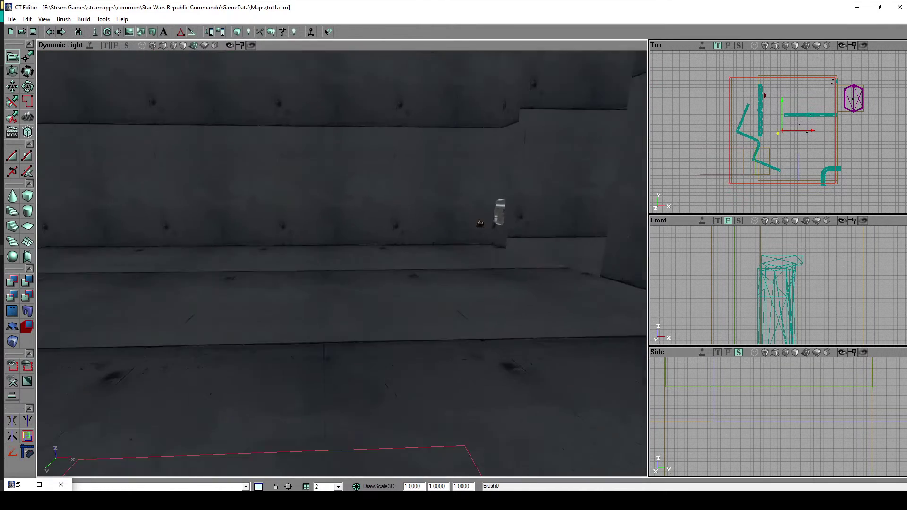
pyautogui.moveTo(349, 221); pyautogui.dragTo(350, 292)
pyautogui.moveTo(249, 334); pyautogui.dragTo(248, 265)
pyautogui.moveTo(249, 334); pyautogui.dragTo(249, 283, button='right')
pyautogui.moveTo(249, 284); pyautogui.dragTo(249, 236)
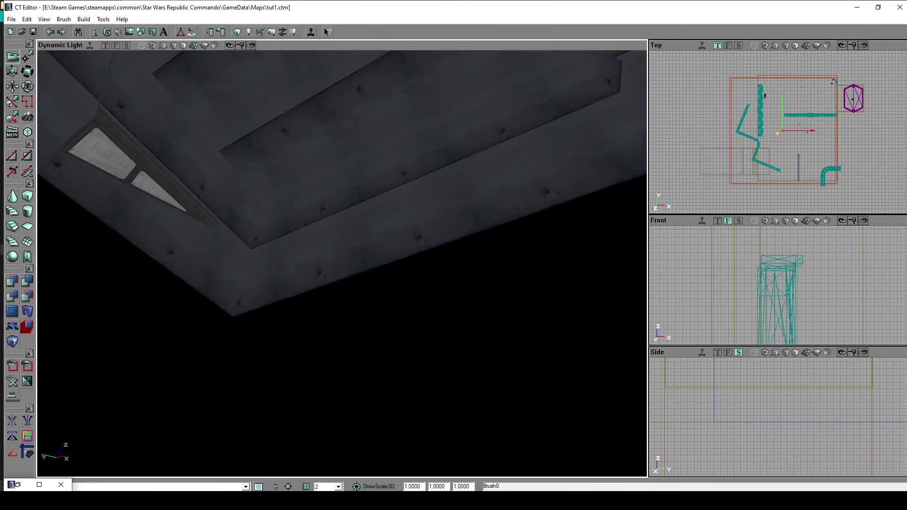
pyautogui.moveTo(248, 237); pyautogui.dragTo(249, 288, button='right')
pyautogui.moveTo(249, 288); pyautogui.dragTo(249, 377)
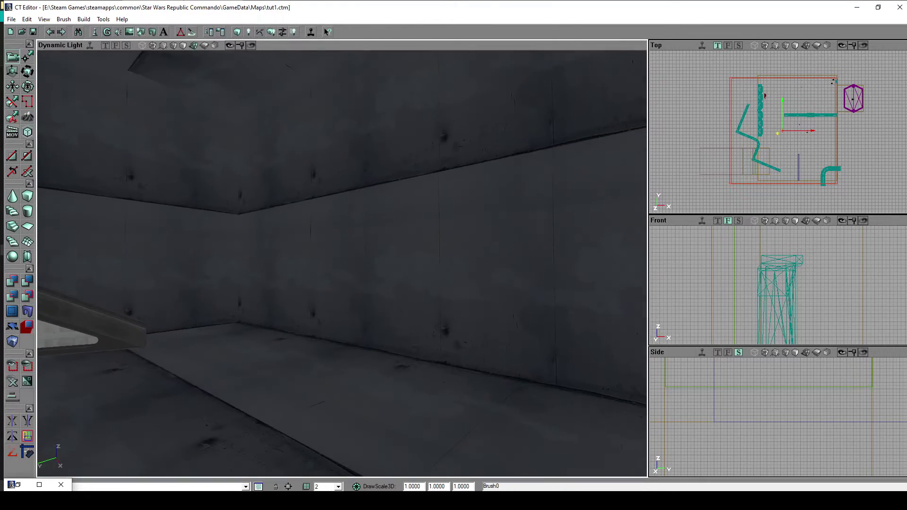
pyautogui.moveTo(248, 378)
pyautogui.mouseDown(button='right')
pyautogui.moveTo(249, 359)
pyautogui.moveTo(212, 397)
pyautogui.moveTo(212, 444)
pyautogui.moveTo(174, 458)
pyautogui.mouseUp(button='right')
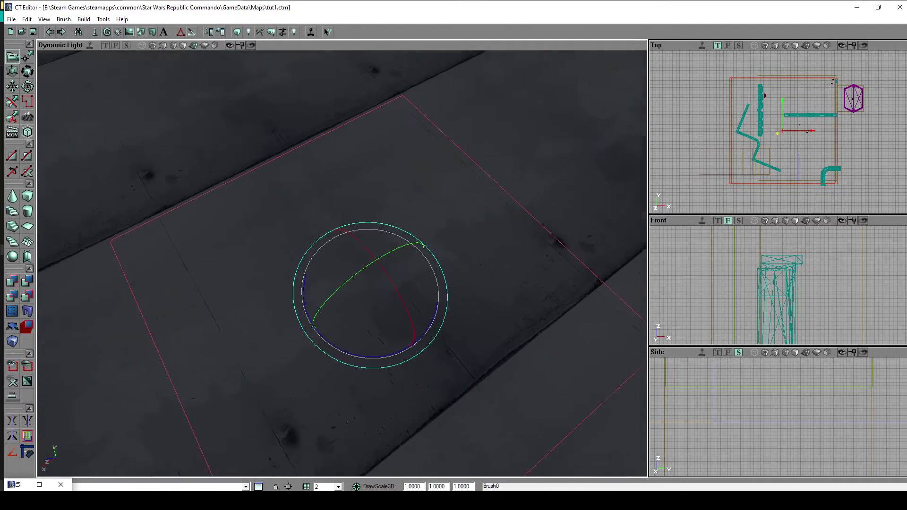
pyautogui.moveTo(175, 458); pyautogui.dragTo(174, 425)
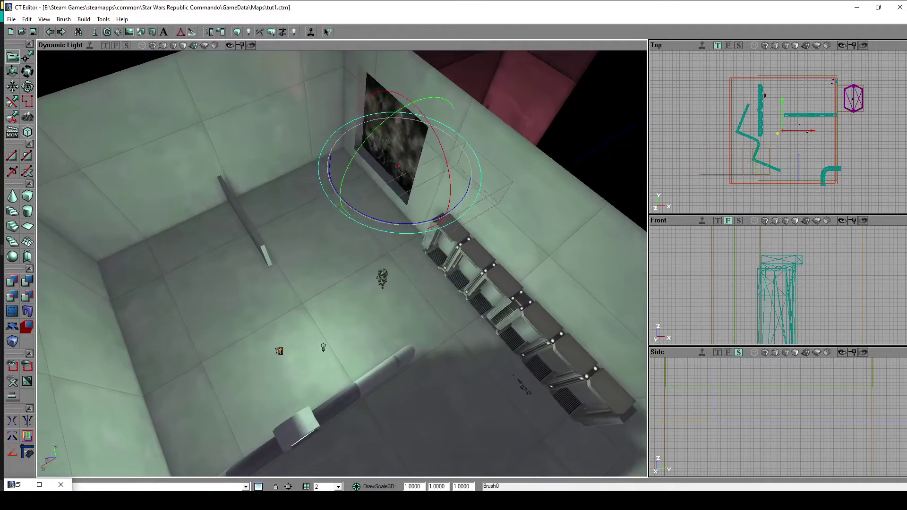
pyautogui.moveTo(341, 263); pyautogui.dragTo(341, 359)
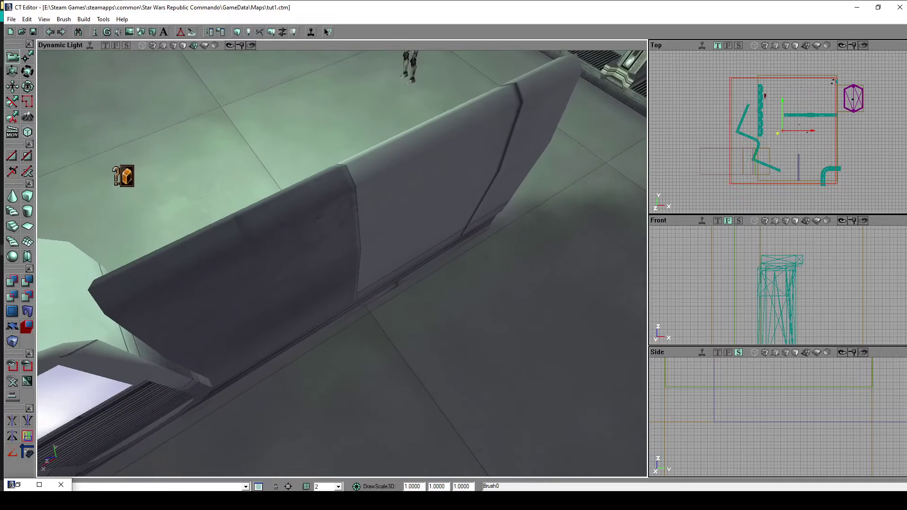
pyautogui.moveTo(341, 359); pyautogui.dragTo(341, 264, button='right')
pyautogui.moveTo(341, 265); pyautogui.dragTo(387, 226)
pyautogui.moveTo(388, 226); pyautogui.dragTo(388, 274, button='right')
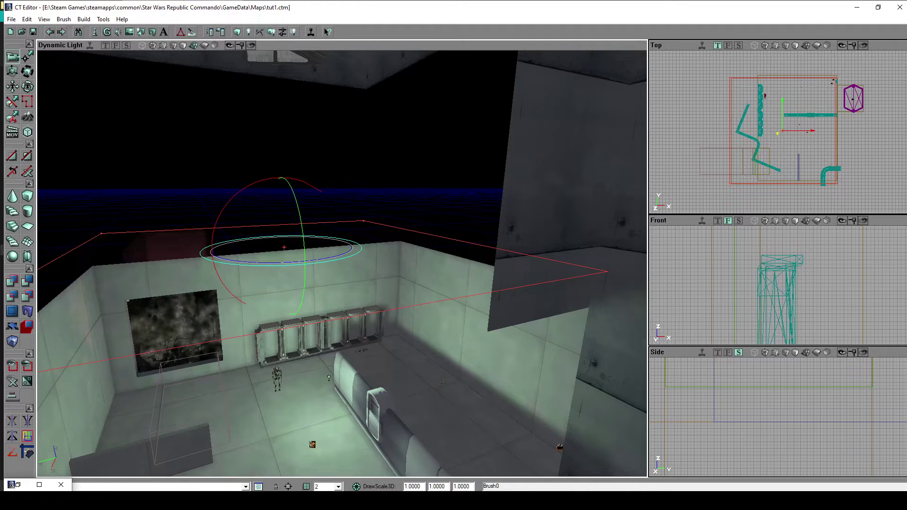
pyautogui.moveTo(340, 277); pyautogui.dragTo(412, 266)
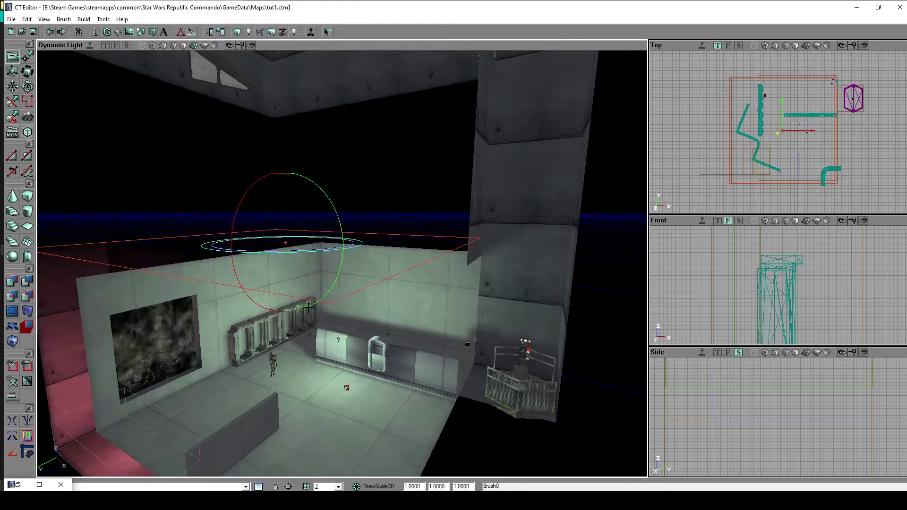
# Add an antiportal from the sheet brush, raise the builder brush clear of it, and select the antiportal actor.
pyautogui.keyDown('ctrl'); pyautogui.moveTo(394, 367); pyautogui.dragTo(394, 314); pyautogui.keyUp('ctrl')
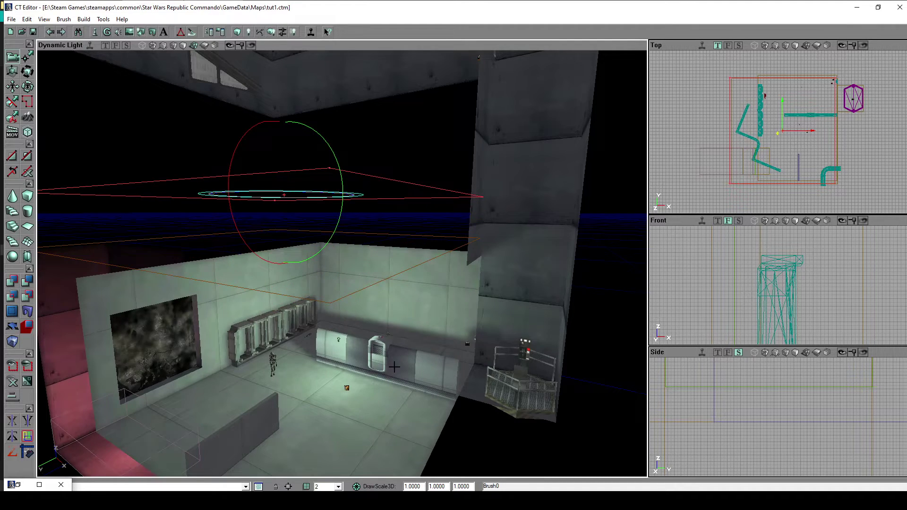
pyautogui.click(387, 276)
pyautogui.moveTo(387, 277); pyautogui.dragTo(426, 348)
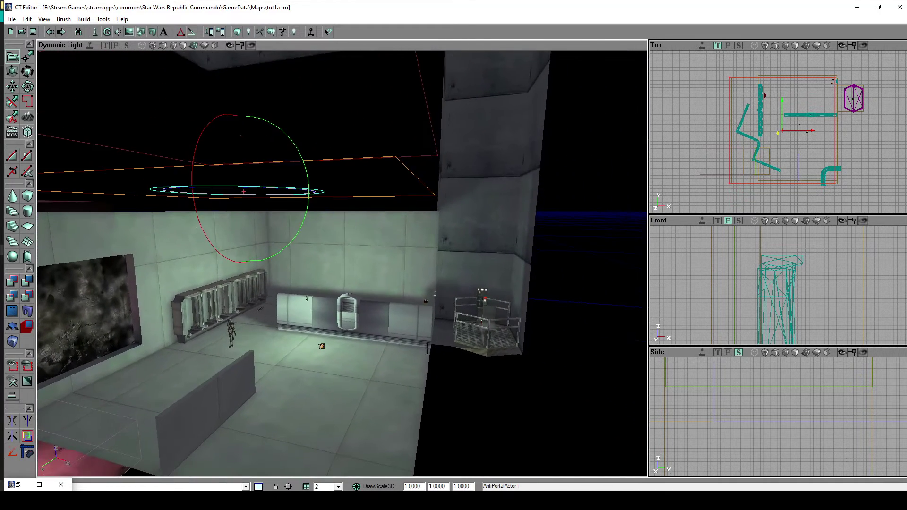
# Select the green room's floor surface and rebuild the map, including its lighting.
pyautogui.click(343, 387)
pyautogui.moveTo(342, 330); pyautogui.dragTo(343, 303)
pyautogui.moveTo(343, 302); pyautogui.dragTo(428, 352, button='right')
pyautogui.click(11, 19)
pyautogui.click(11, 19)
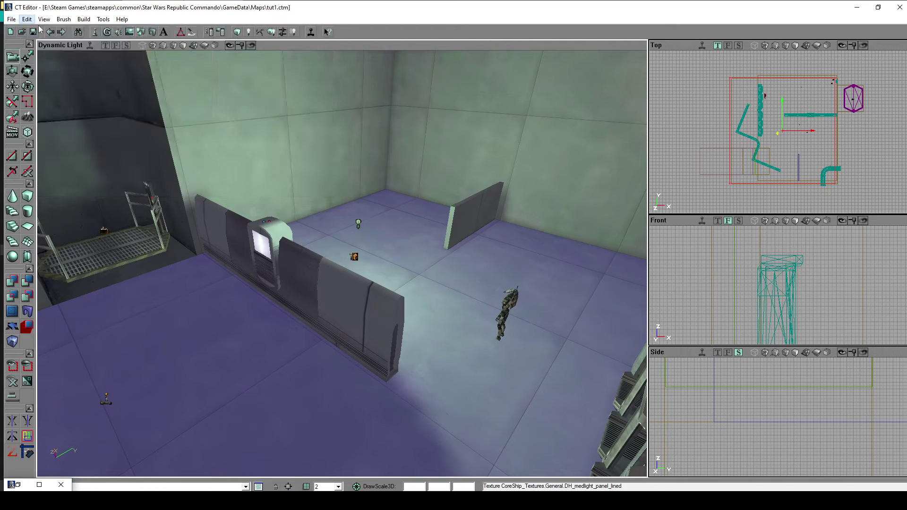
pyautogui.click(84, 19)
pyautogui.click(101, 95)
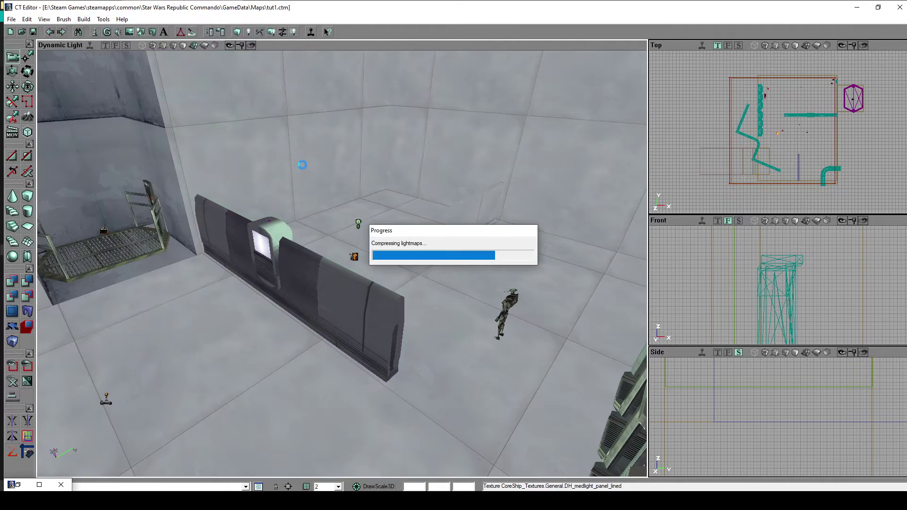
# Save the rebuilt map and switch to Republic Commando by launching the SWRC shortcut in the System folder.
pyautogui.click(543, 298)
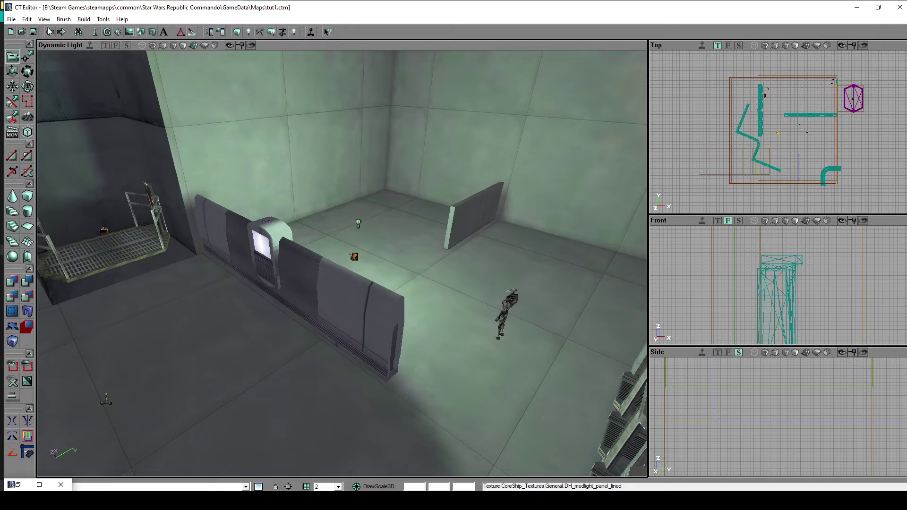
pyautogui.click(12, 19)
pyautogui.click(28, 56)
pyautogui.click(853, 7)
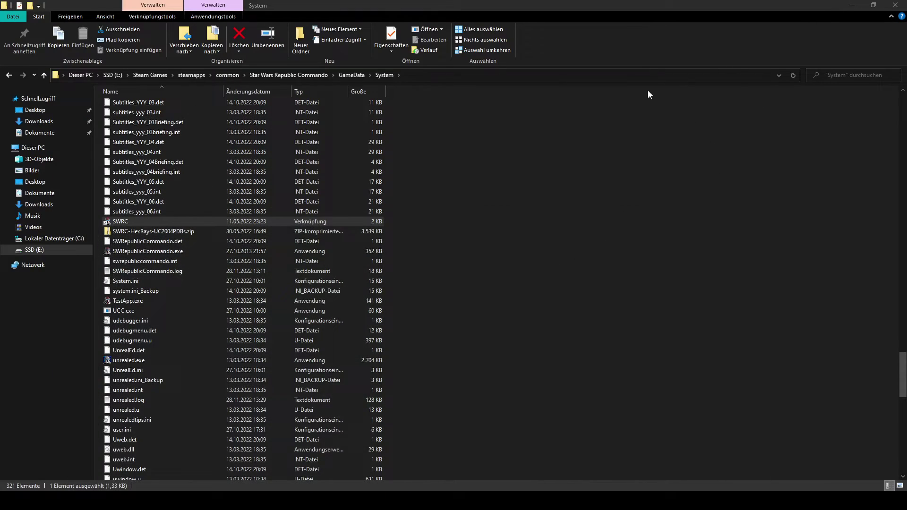
pyautogui.doubleClick(232, 220)
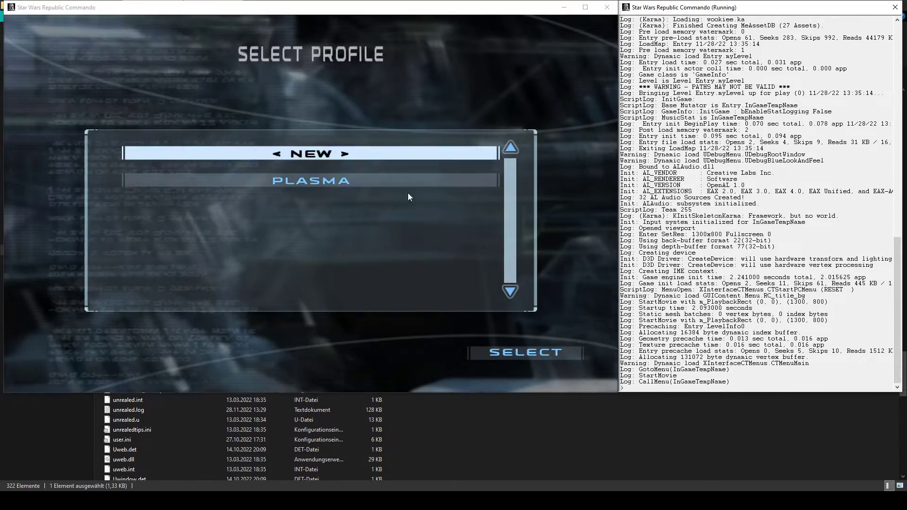
# Load the existing player profile and start the campaign mission Advance to the Core Ship.
pyautogui.doubleClick(396, 183)
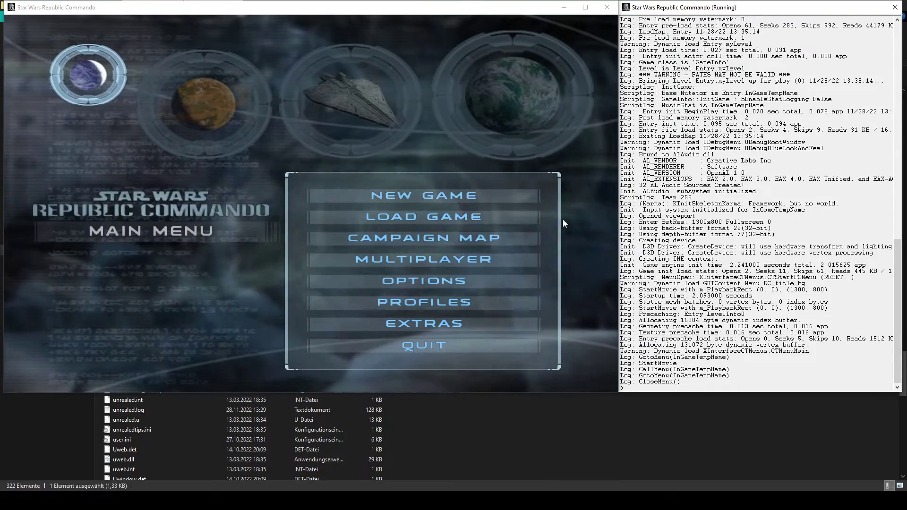
pyautogui.click(491, 238)
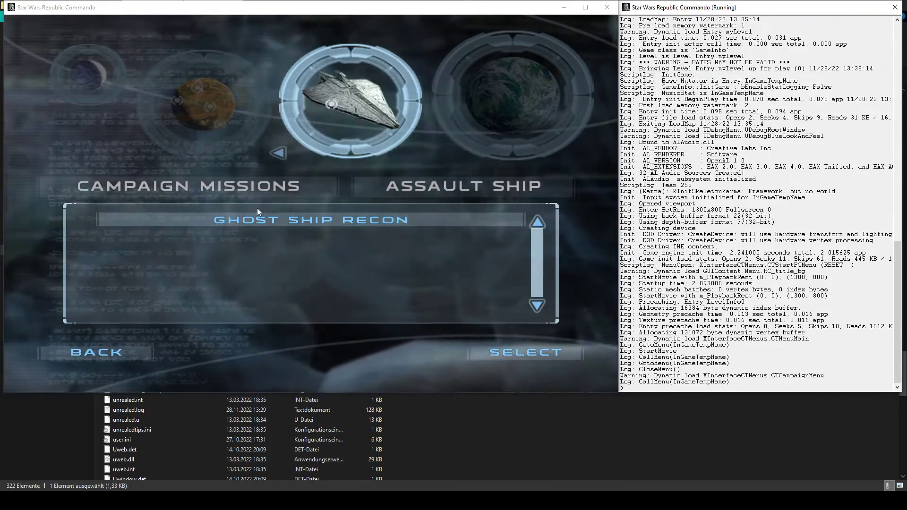
pyautogui.click(227, 94)
pyautogui.doubleClick(276, 283)
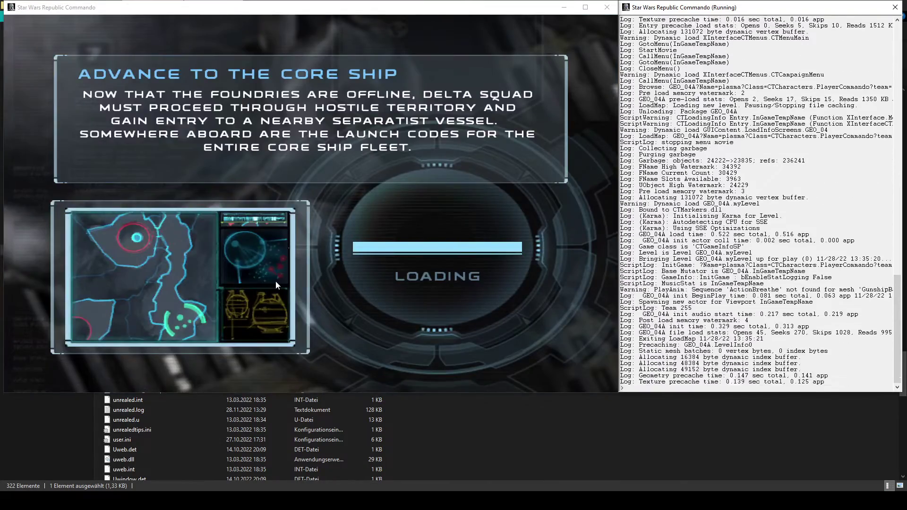
# Open the tut1 map through the game console and run the NOHUD command.
pyautogui.press('Return')
pyautogui.press('^')
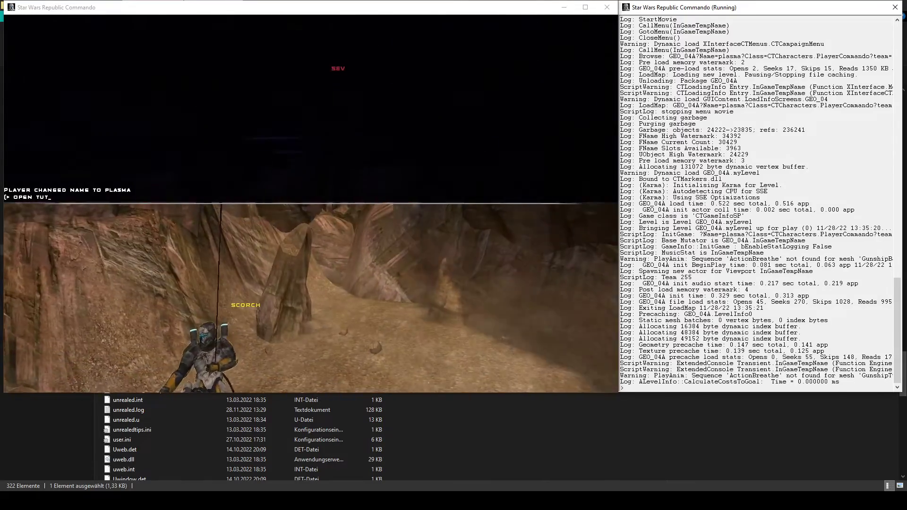
pyautogui.write('1')
pyautogui.press('Return')
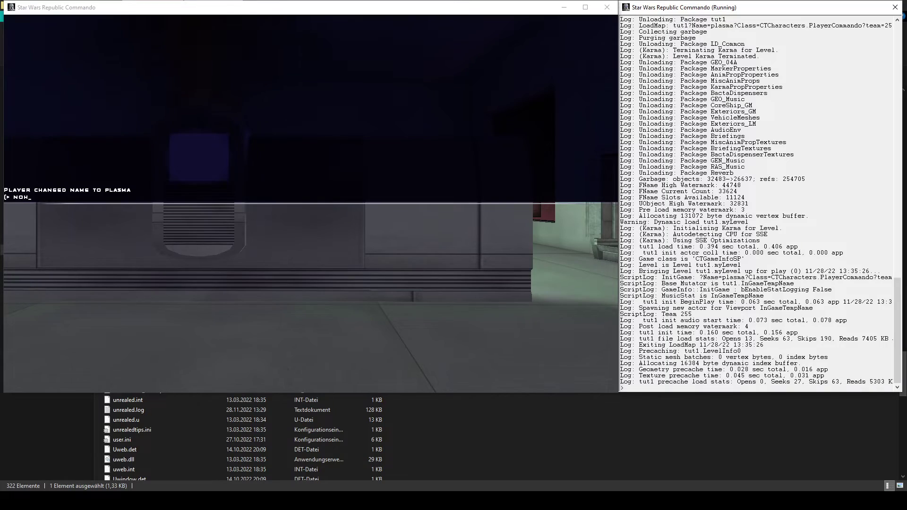
pyautogui.write('NOHUD')
pyautogui.press('Return')
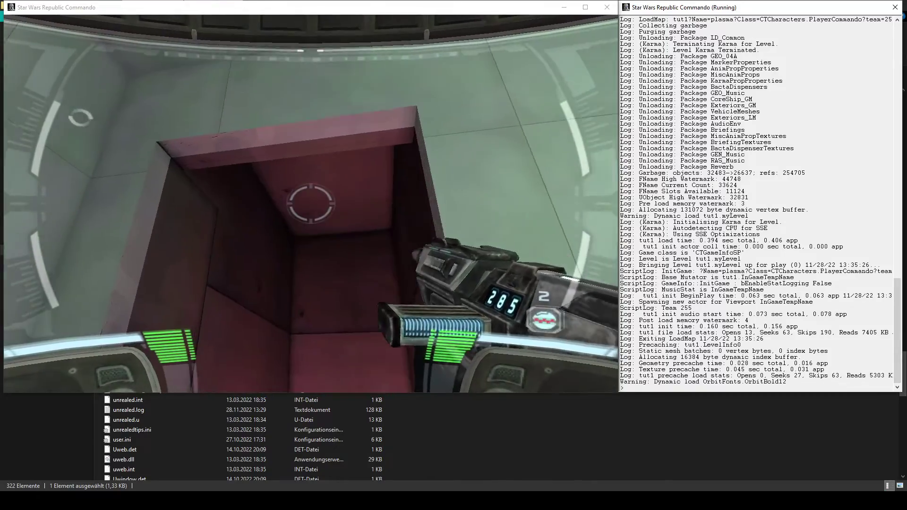
# Enter the red-lit room to examine its zone lighting at the opening and test the damaging physics volume.
pyautogui.press('w')
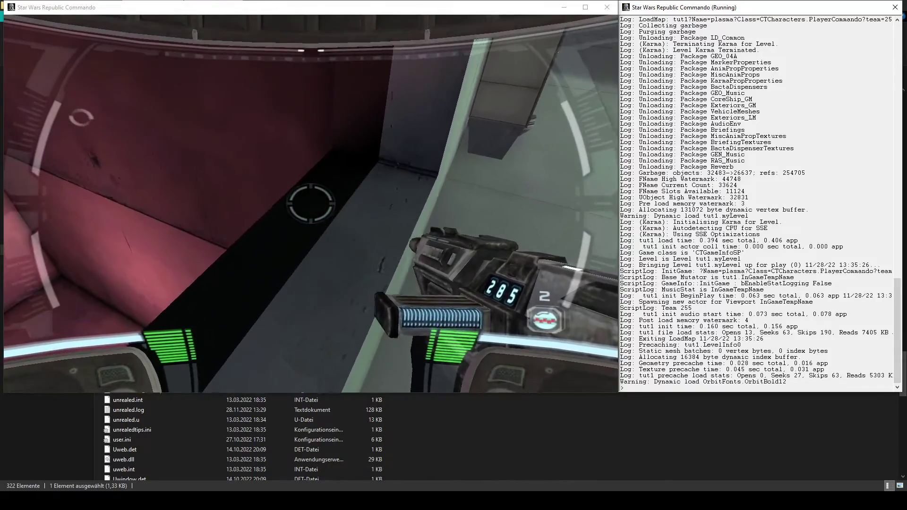
pyautogui.press('w')
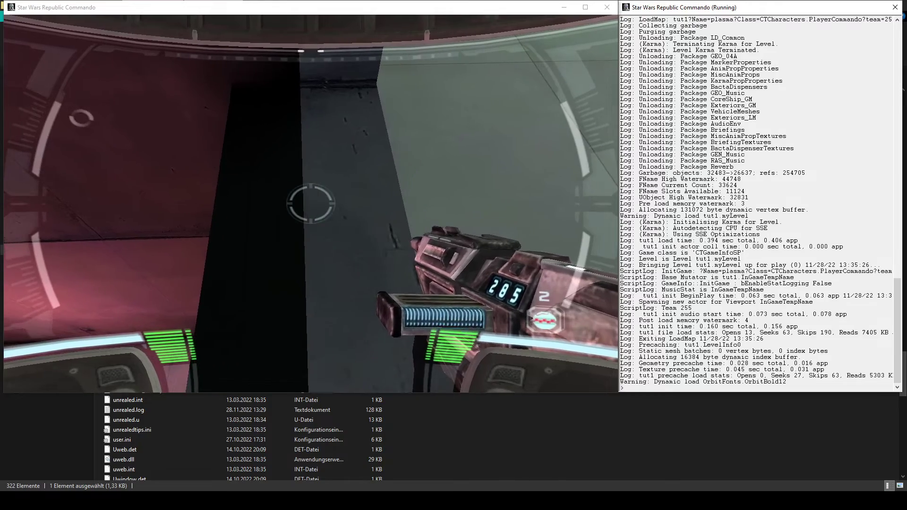
pyautogui.press('a')
pyautogui.press('d')
pyautogui.press('a')
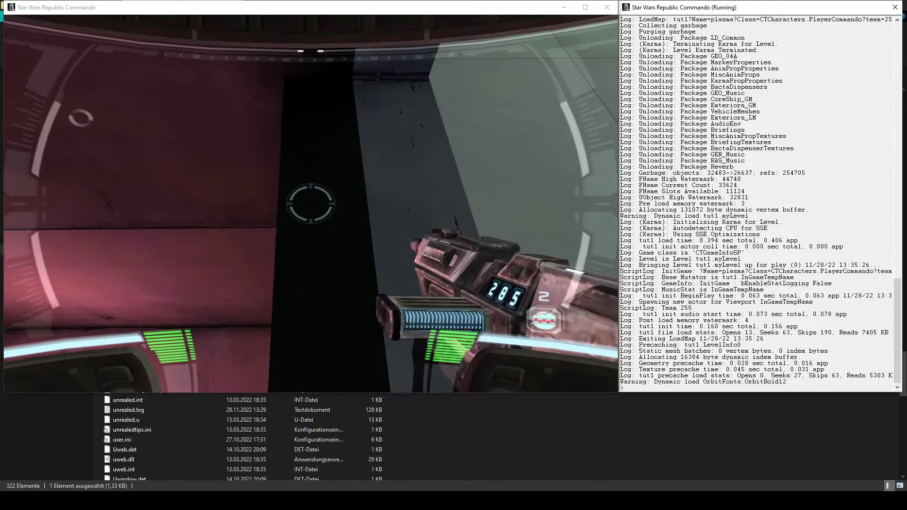
pyautogui.press('a')
pyautogui.press('d')
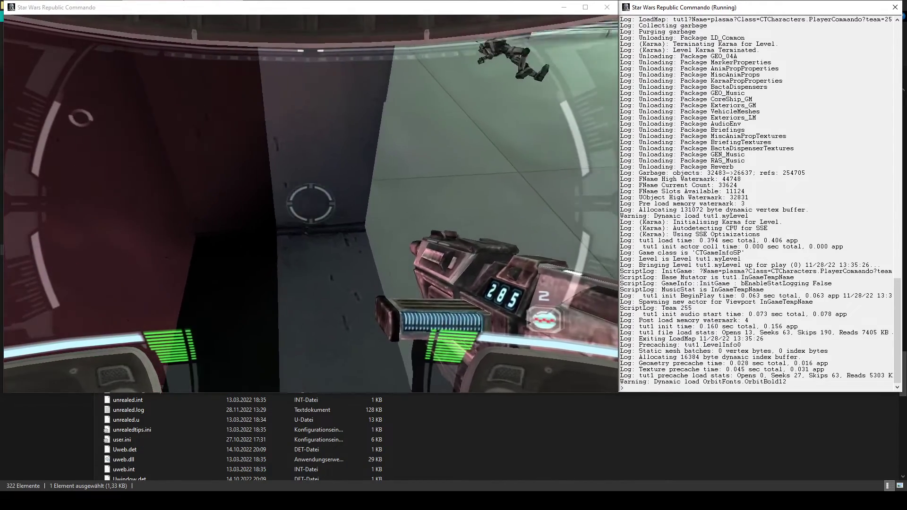
pyautogui.press('d')
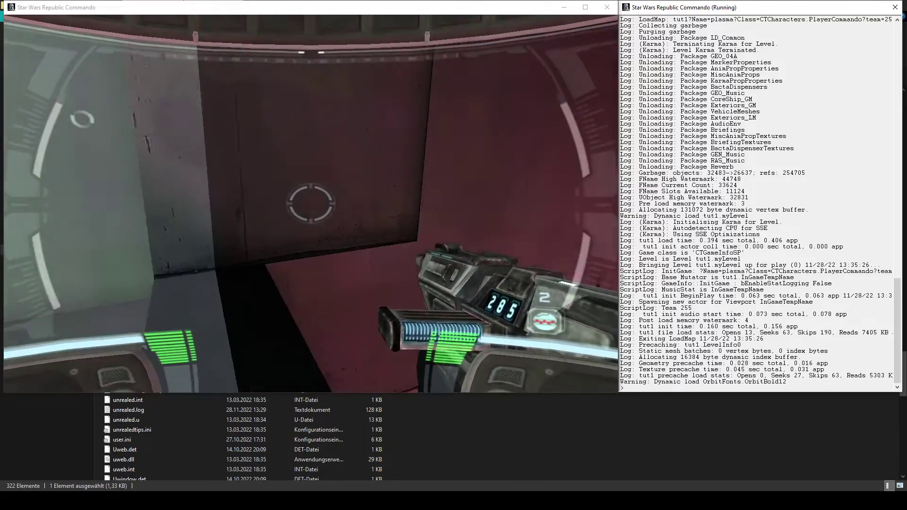
pyautogui.press('w')
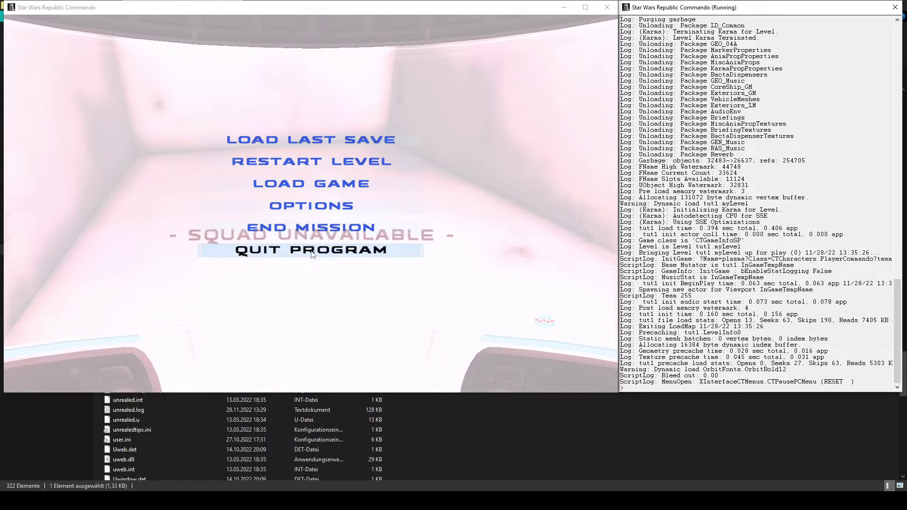
# Restart the level and shoot the battle droid in the green room.
pyautogui.click(311, 162)
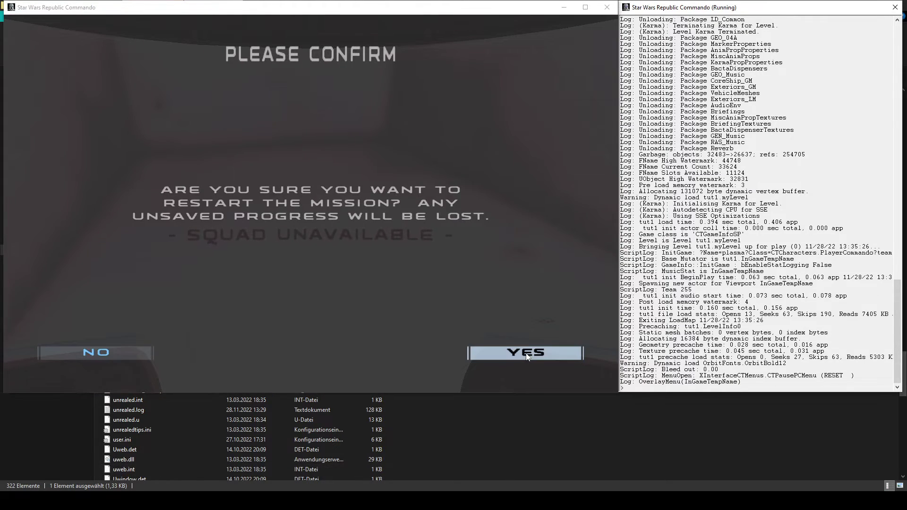
pyautogui.click(526, 351)
pyautogui.press('s')
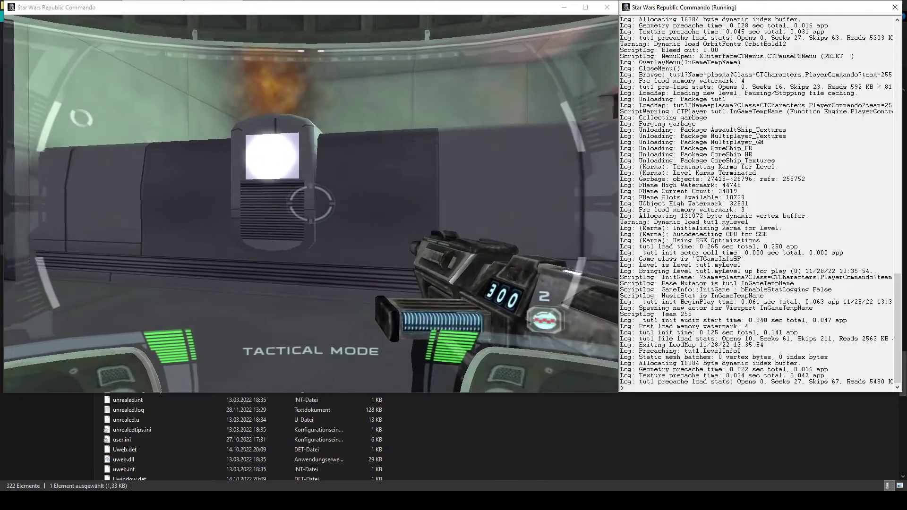
pyautogui.press('d')
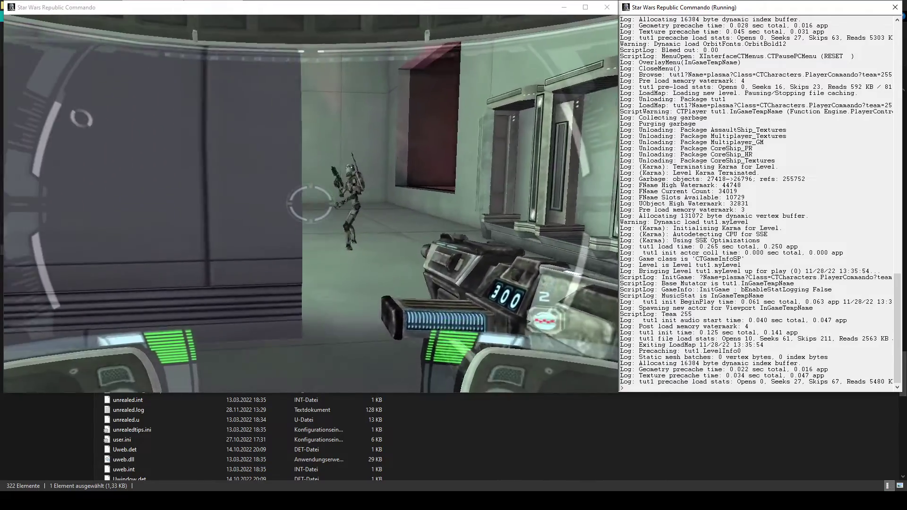
pyautogui.click(310, 204)
pyautogui.click(310, 203)
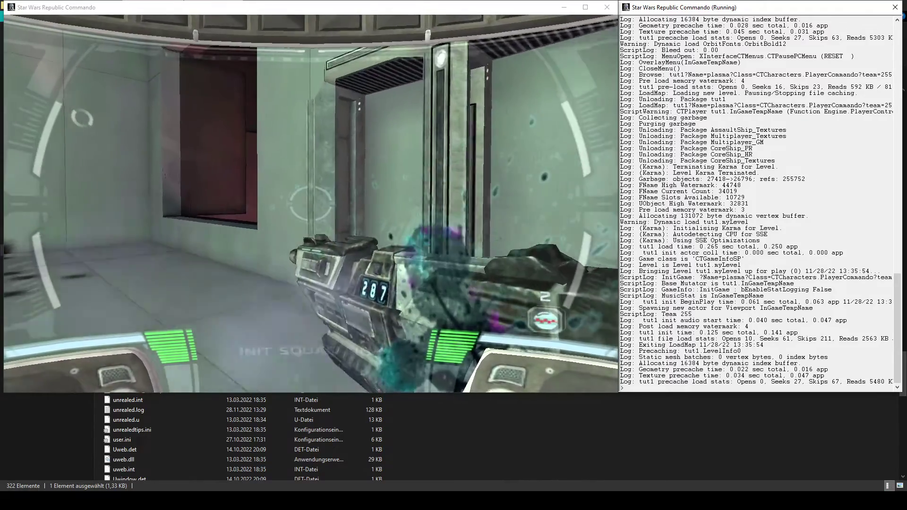
# Walk through the green room past the barrier toward the elevator platform.
pyautogui.press('w')
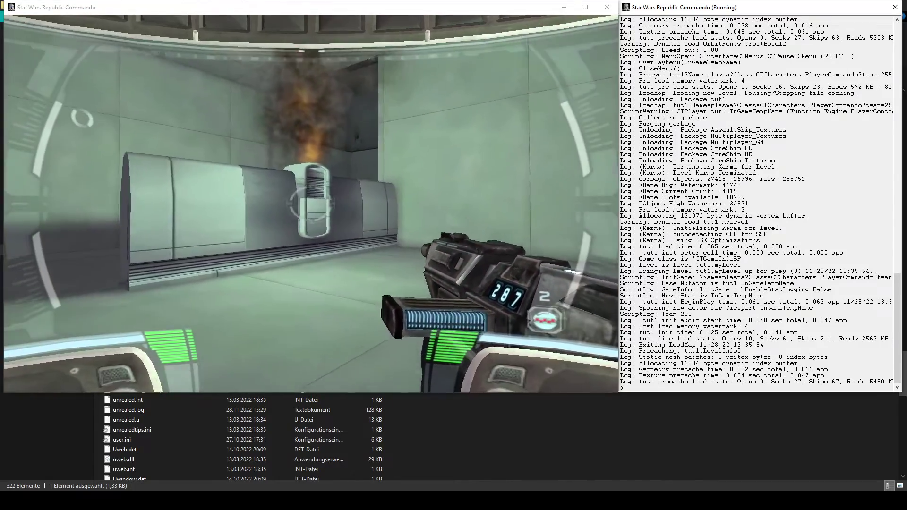
pyautogui.press('w')
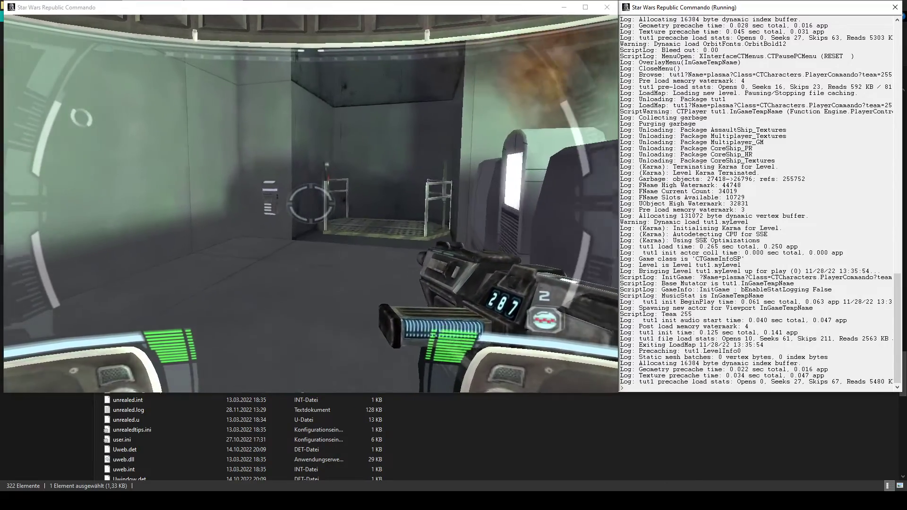
pyautogui.press('w')
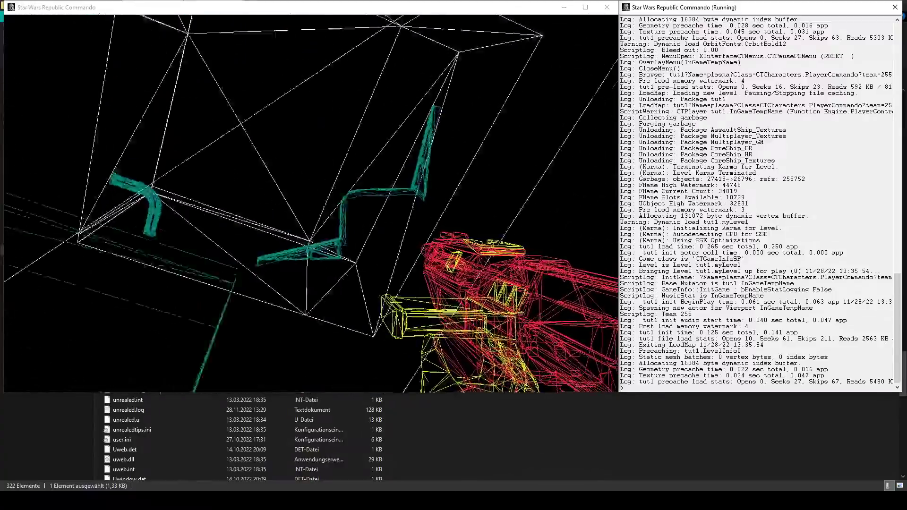
# Fly through the map in wireframe to examine which geometry is rendered around the antiportal between the floors.
pyautogui.press('`')
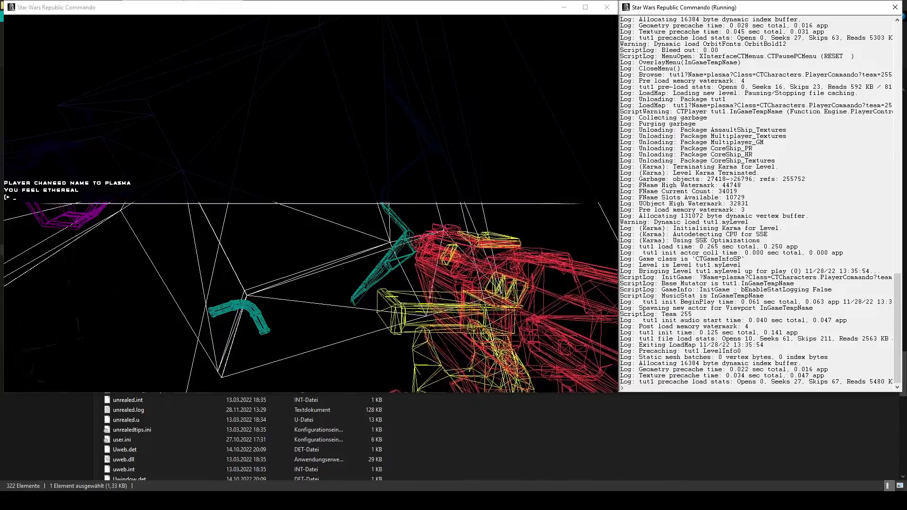
pyautogui.press('`')
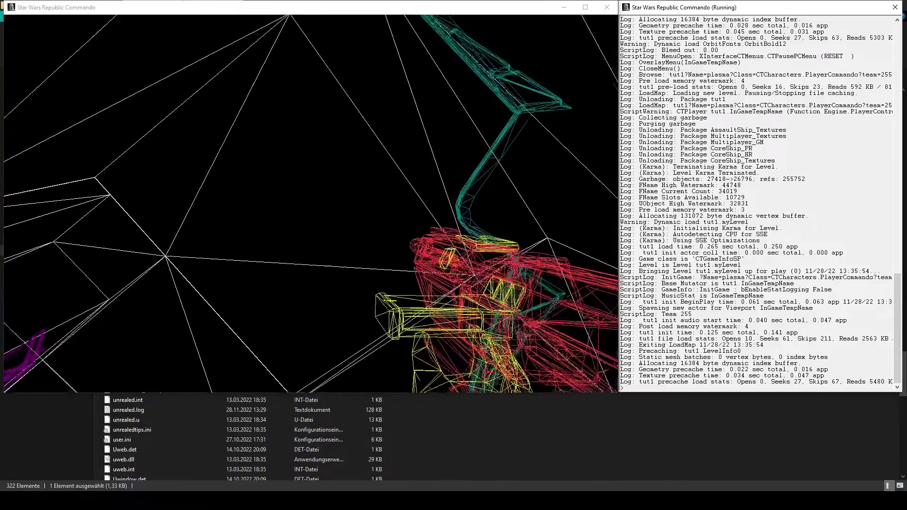
pyautogui.press('s')
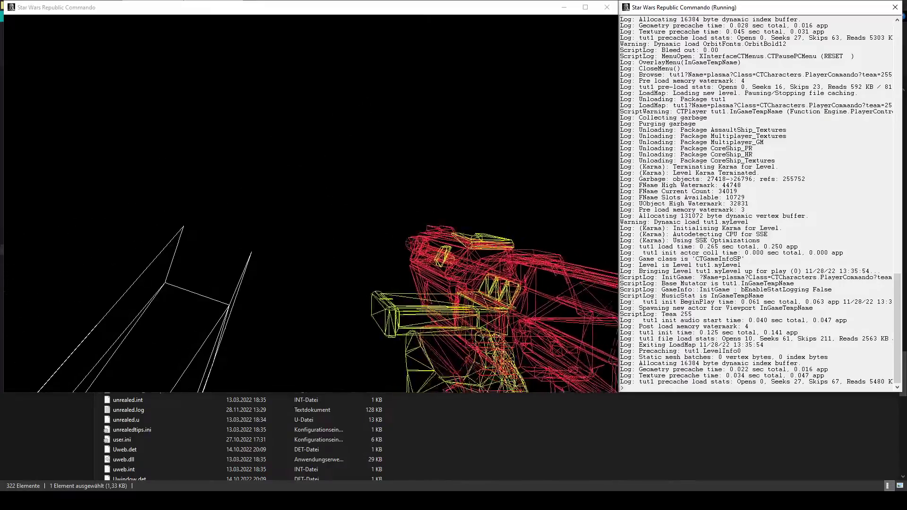
pyautogui.press('f')
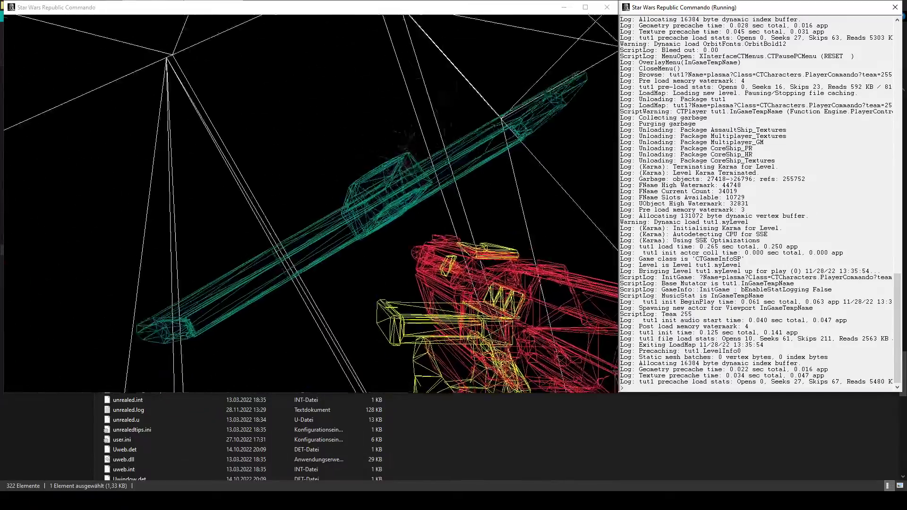
# Restore the textured, lit view with the console command rmode 5 and look over the lower room.
pyautogui.press('`')
pyautogui.write('ghost')
pyautogui.press('Return')
pyautogui.write('rmode 5')
pyautogui.press('Return')
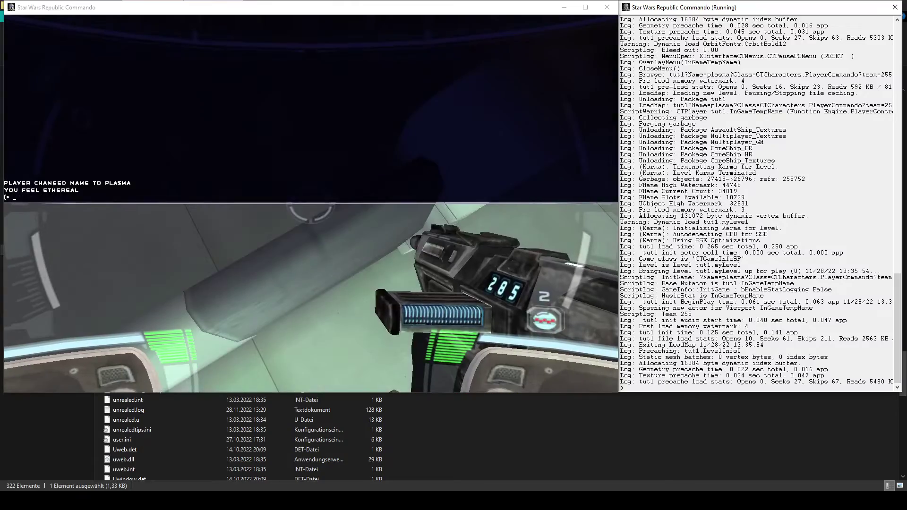
pyautogui.press('`')
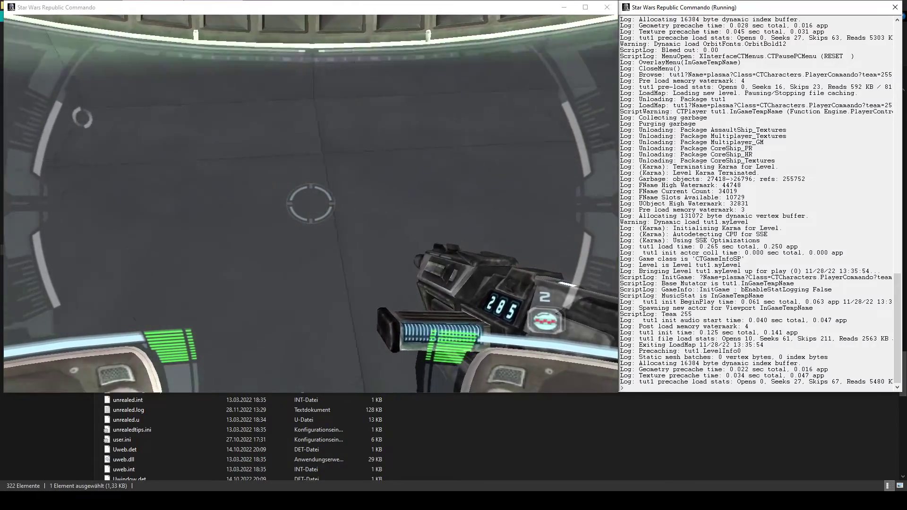
pyautogui.press('`')
pyautogui.press('`')
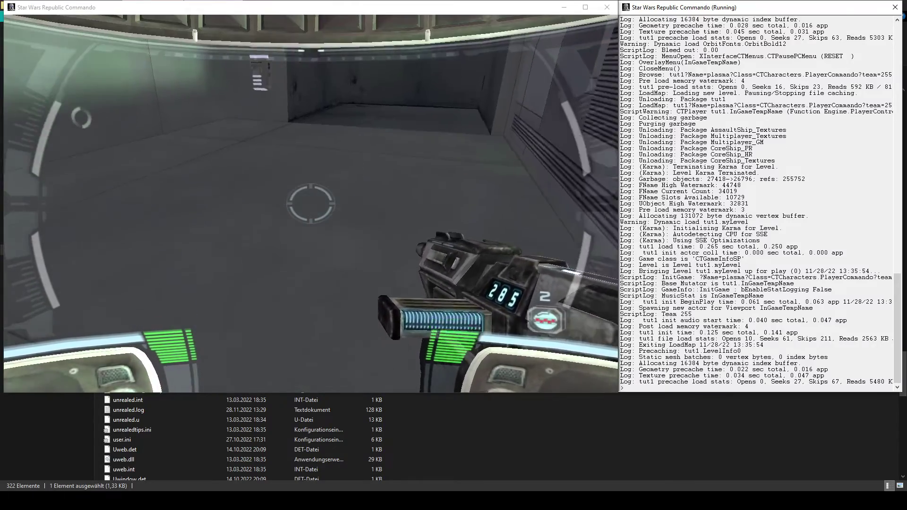
# Exit the game with the console command quit.
pyautogui.press('`')
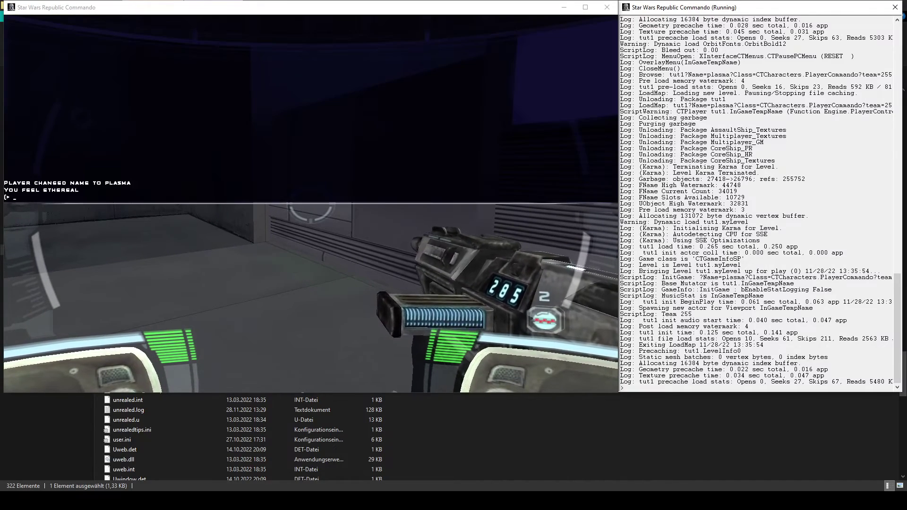
pyautogui.write('quit')
pyautogui.press('Return')
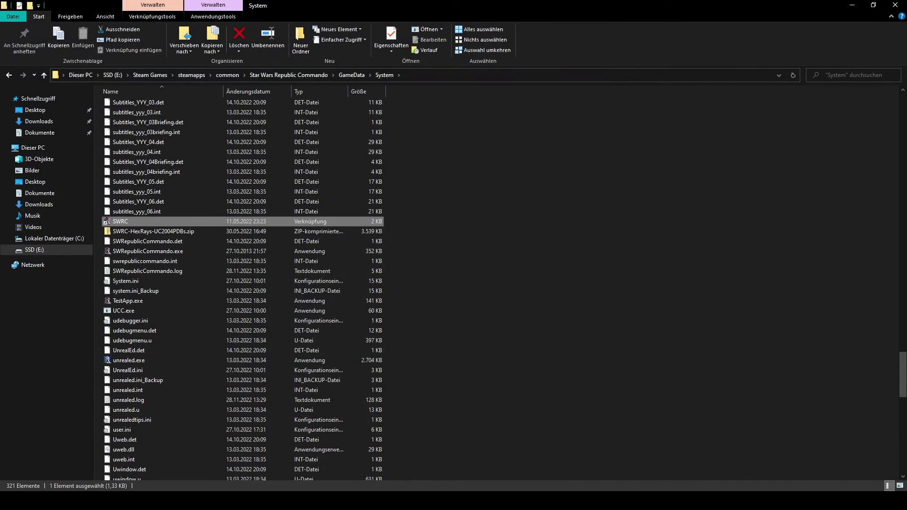